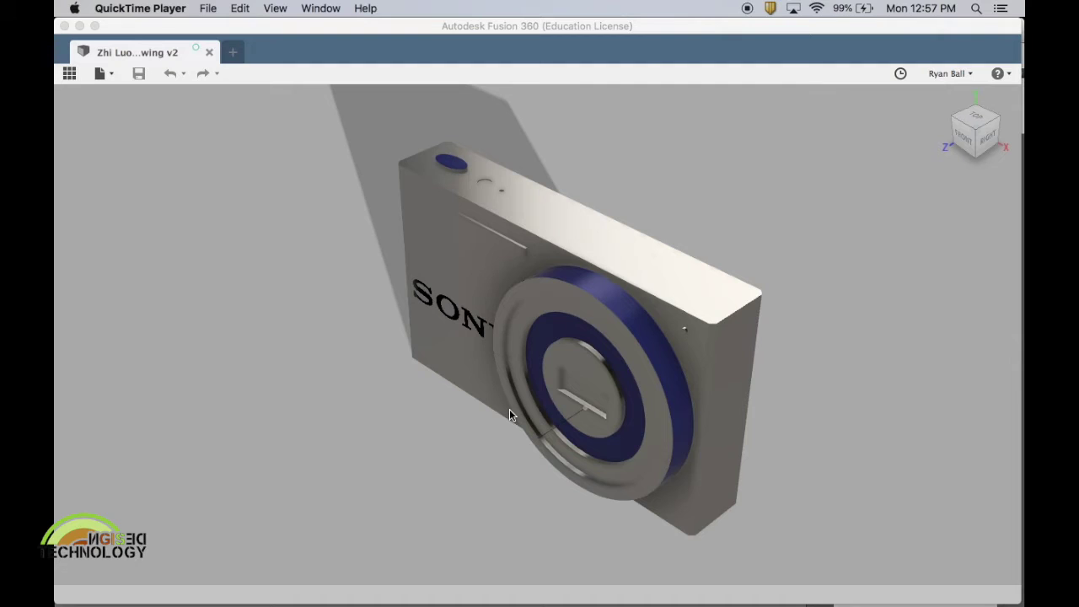
- Orbit the SONY camera model in Fusion 360 to its front view and bring up Scene Settings
{"action": "left_click", "coordinate": [388, 309]}
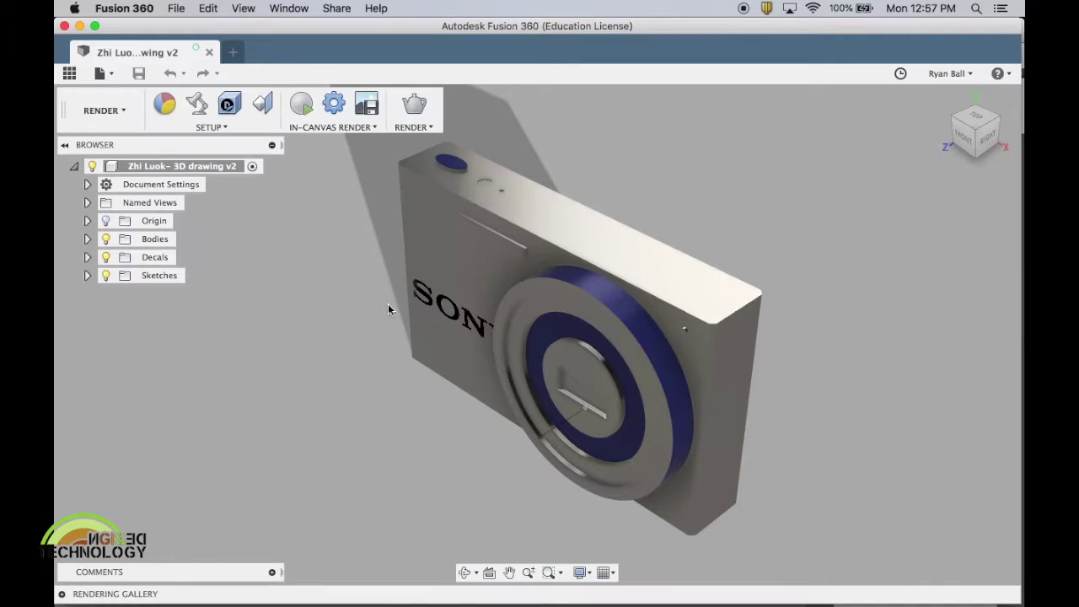
{"action": "scroll", "coordinate": [398, 386], "scroll_direction": "left", "scroll_amount": 5}
{"action": "scroll", "coordinate": [399, 387], "scroll_direction": "left", "scroll_amount": 5}
{"action": "scroll", "coordinate": [399, 386], "scroll_direction": "left", "scroll_amount": 3}
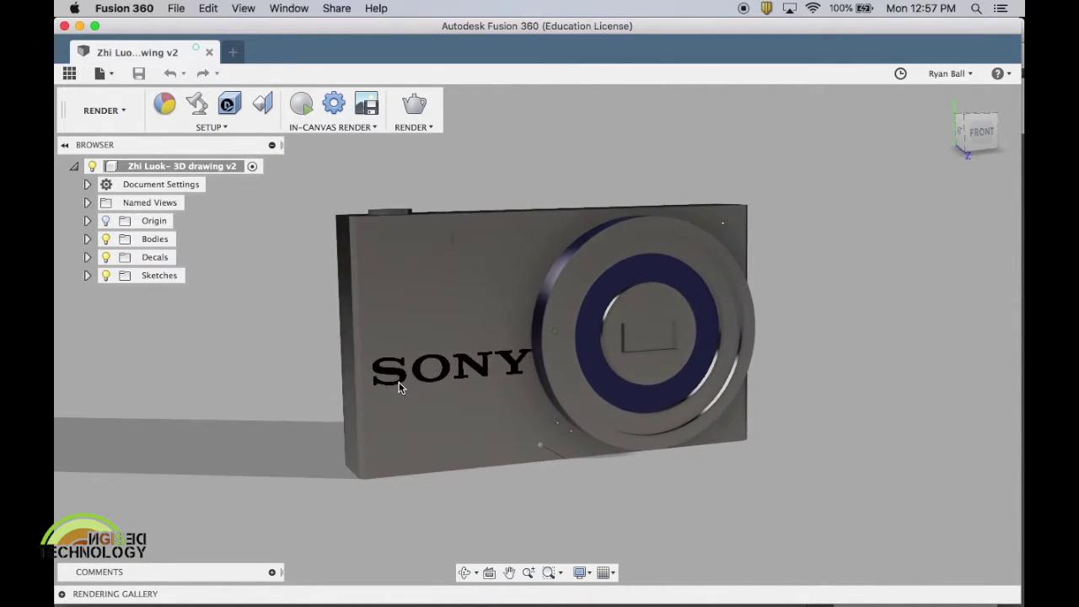
{"action": "scroll", "coordinate": [399, 386], "scroll_direction": "left", "scroll_amount": 3}
{"action": "scroll", "coordinate": [399, 386], "scroll_direction": "left", "scroll_amount": 2}
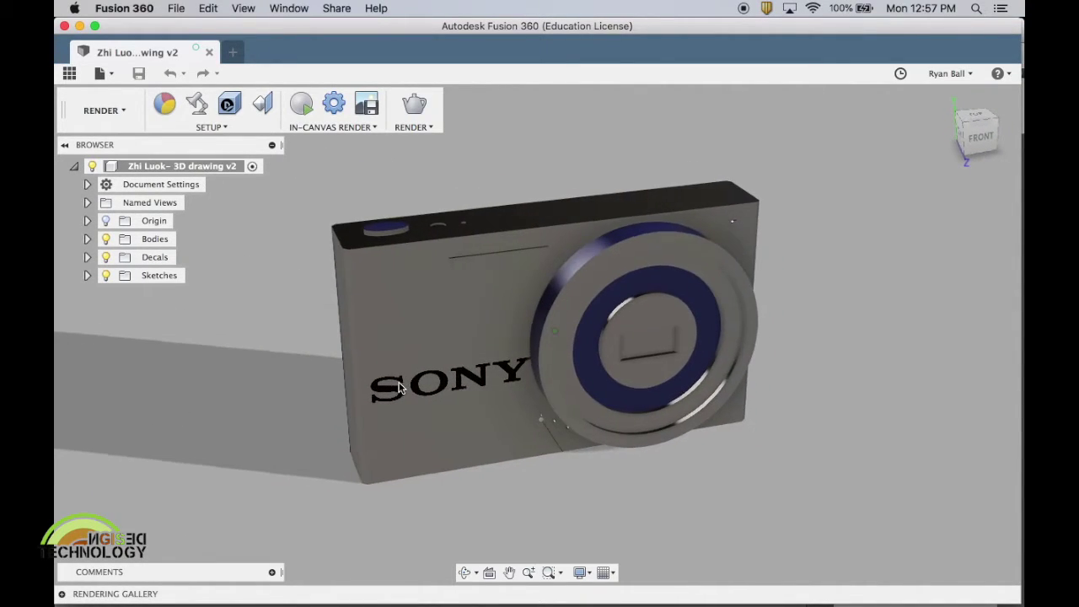
{"action": "left_click", "coordinate": [203, 112]}
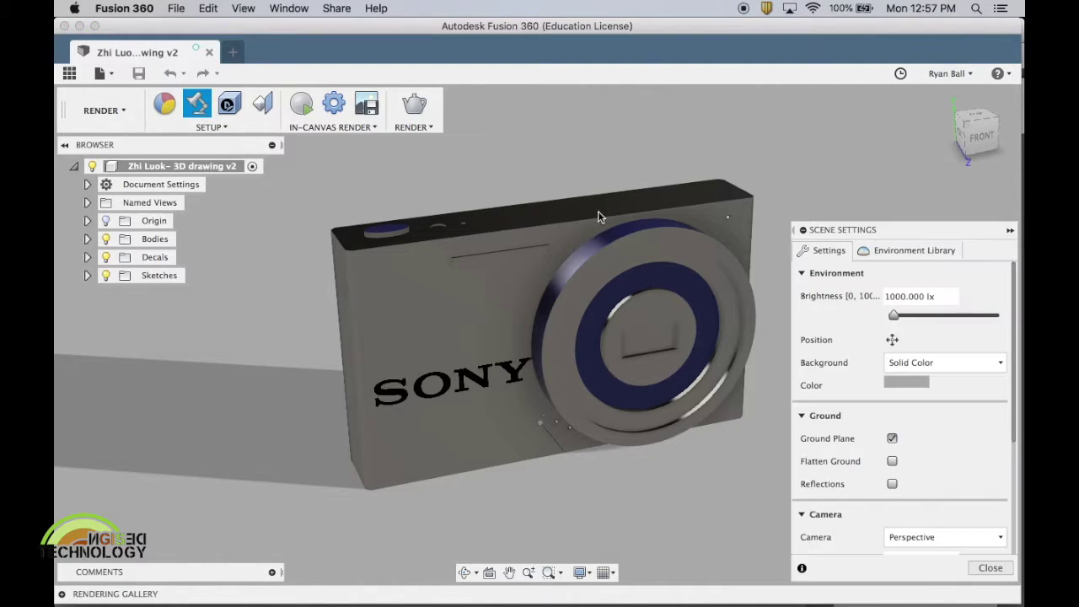
- Set the scene background to solid bright green (87, 238, 6)
{"action": "left_click", "coordinate": [907, 382]}
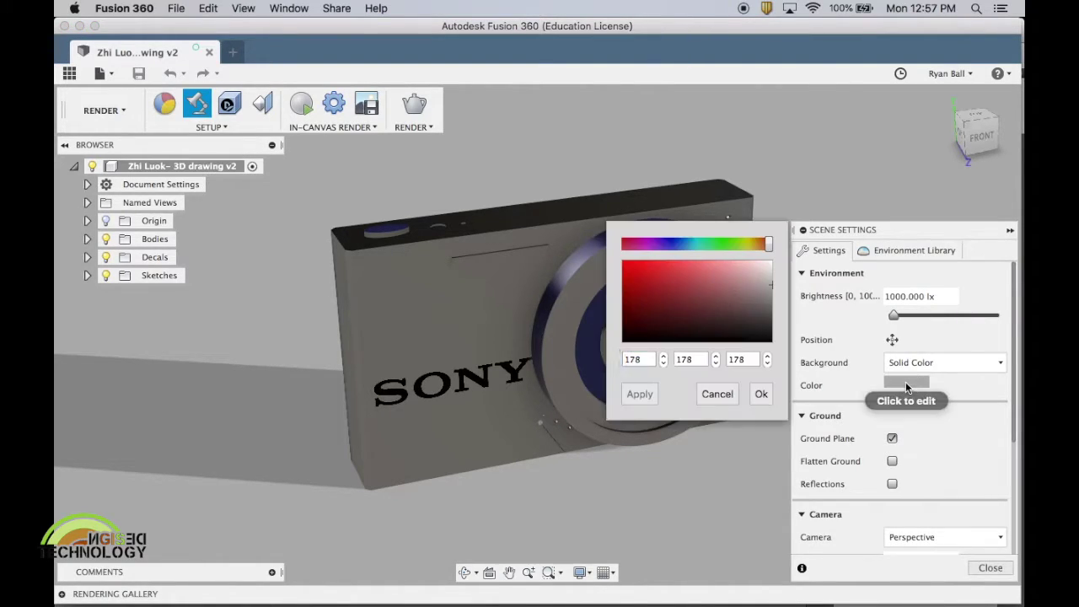
{"action": "left_click", "coordinate": [730, 247]}
{"action": "left_click", "coordinate": [625, 265]}
{"action": "left_click", "coordinate": [641, 395]}
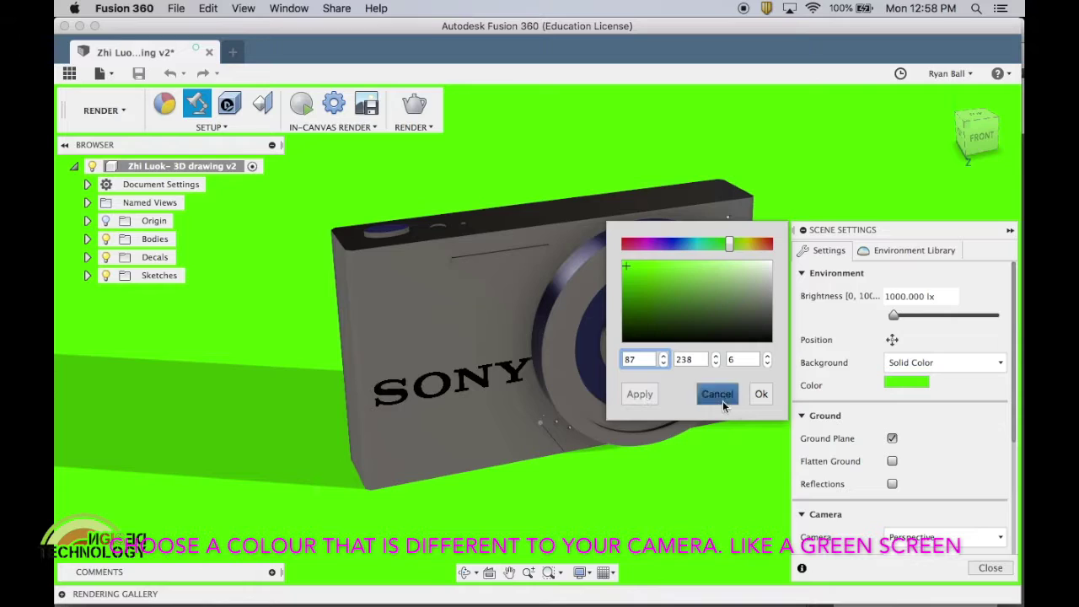
{"action": "left_click", "coordinate": [762, 396]}
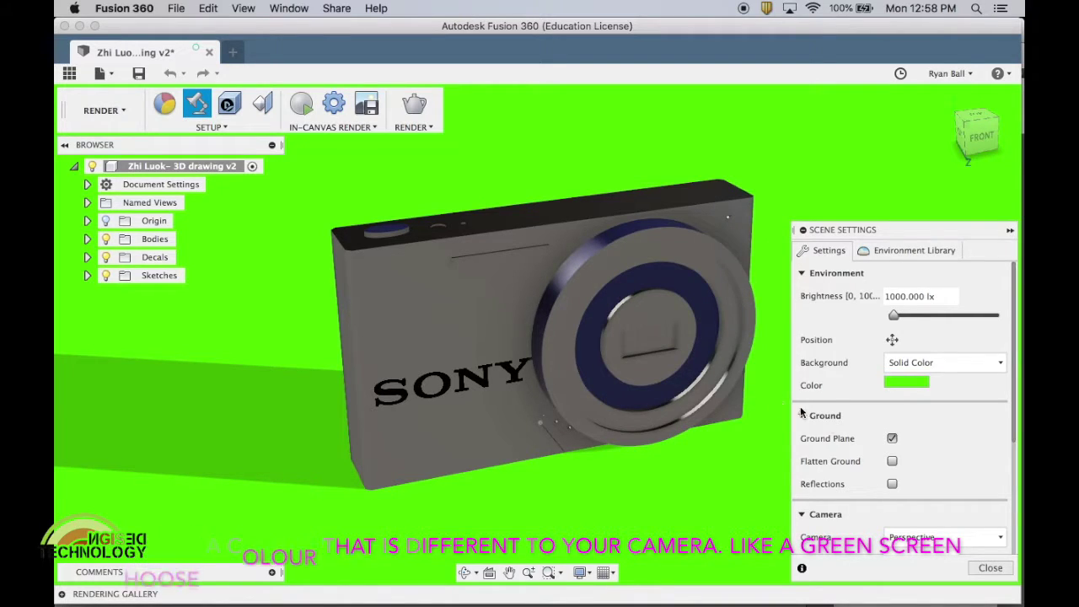
- Raise environment brightness to 2054.795 lx, rotate the lighting, and turn the ground plane off
{"action": "left_click", "coordinate": [894, 439]}
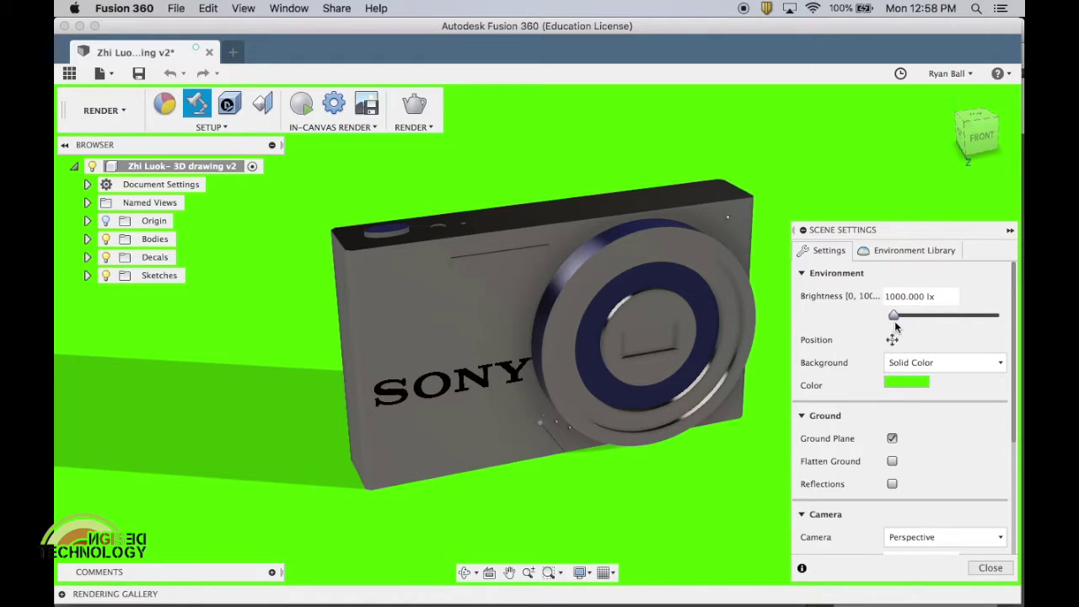
{"action": "mouse_move", "coordinate": [894, 316]}
{"action": "left_mouse_down"}
{"action": "mouse_move", "coordinate": [909, 314]}
{"action": "mouse_move", "coordinate": [900, 316]}
{"action": "left_mouse_up"}
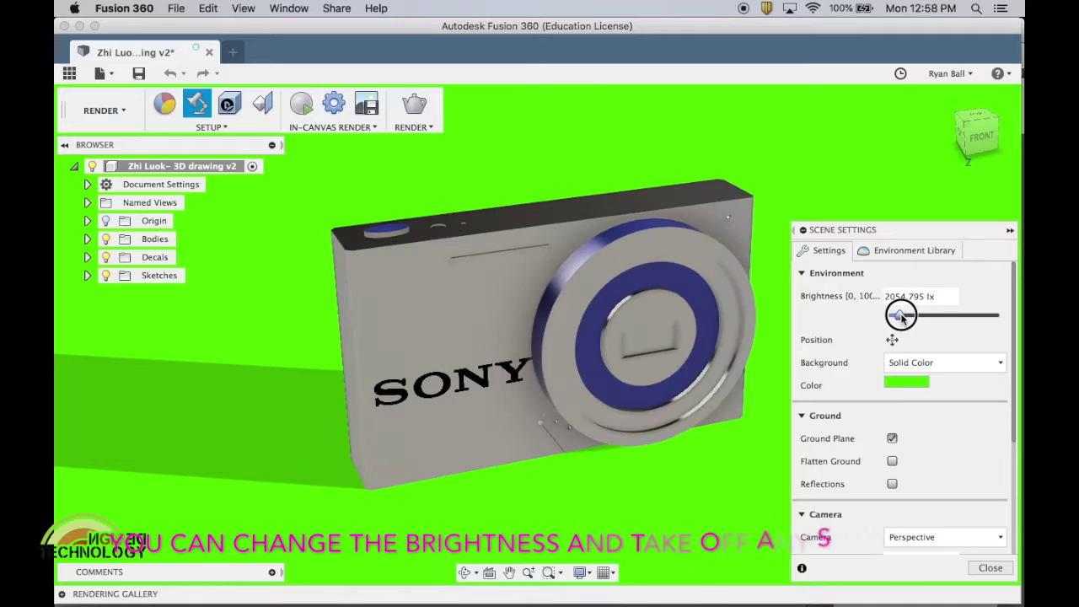
{"action": "left_click", "coordinate": [892, 339]}
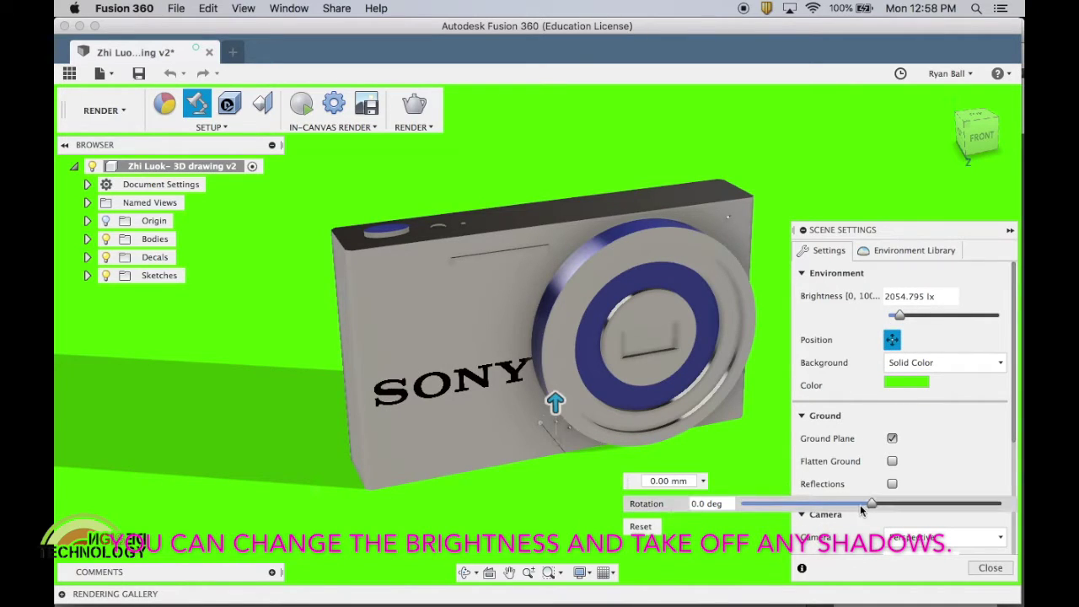
{"action": "mouse_move", "coordinate": [872, 506]}
{"action": "left_mouse_down"}
{"action": "mouse_move", "coordinate": [795, 500]}
{"action": "mouse_move", "coordinate": [880, 510]}
{"action": "left_mouse_up"}
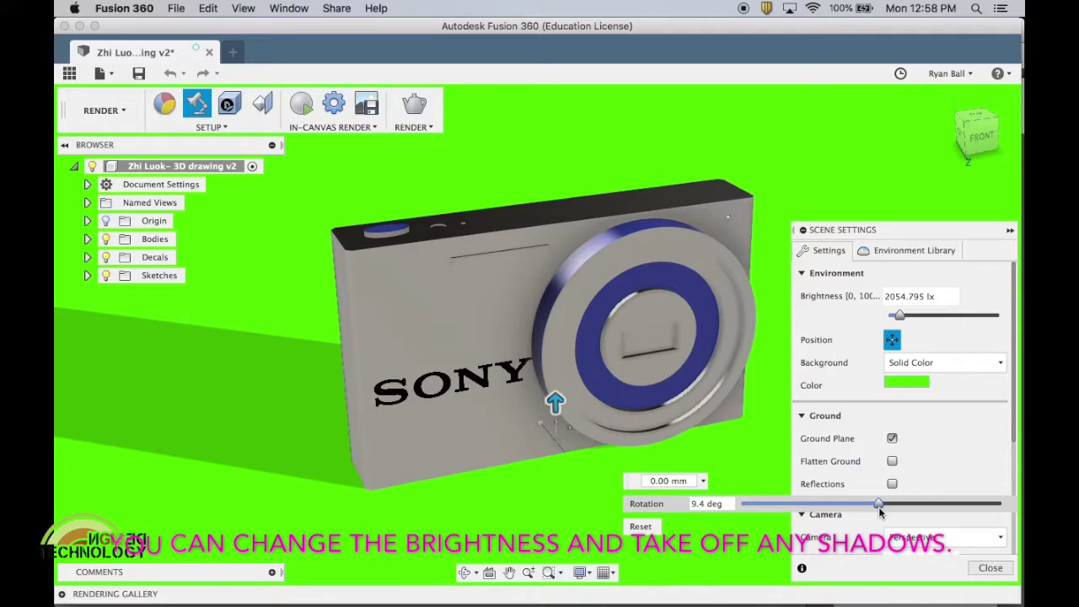
{"action": "left_click", "coordinate": [892, 438]}
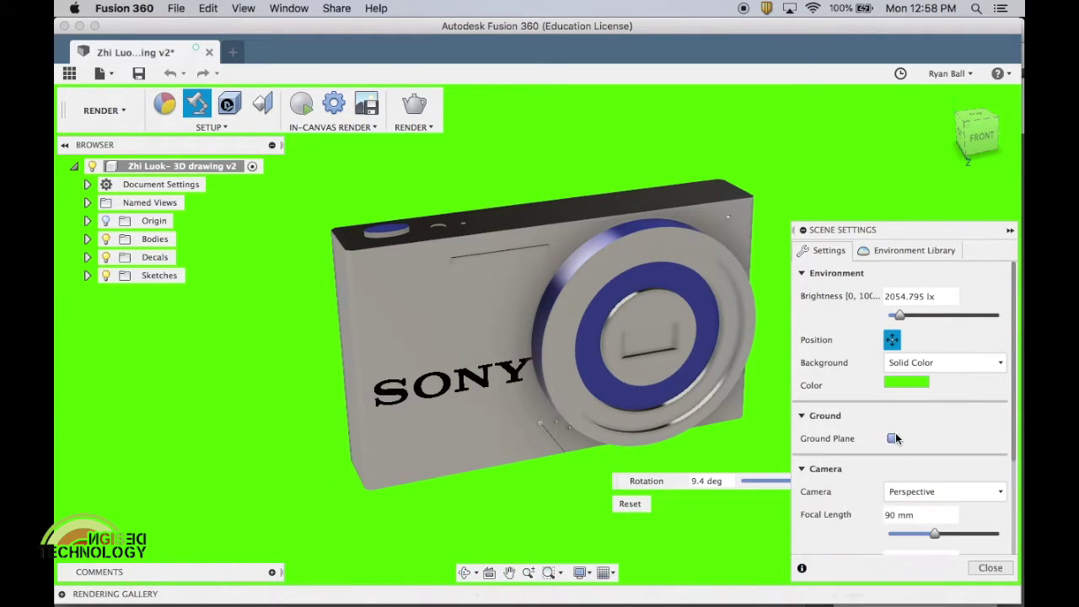
{"action": "left_click", "coordinate": [987, 571]}
{"action": "left_click", "coordinate": [307, 102]}
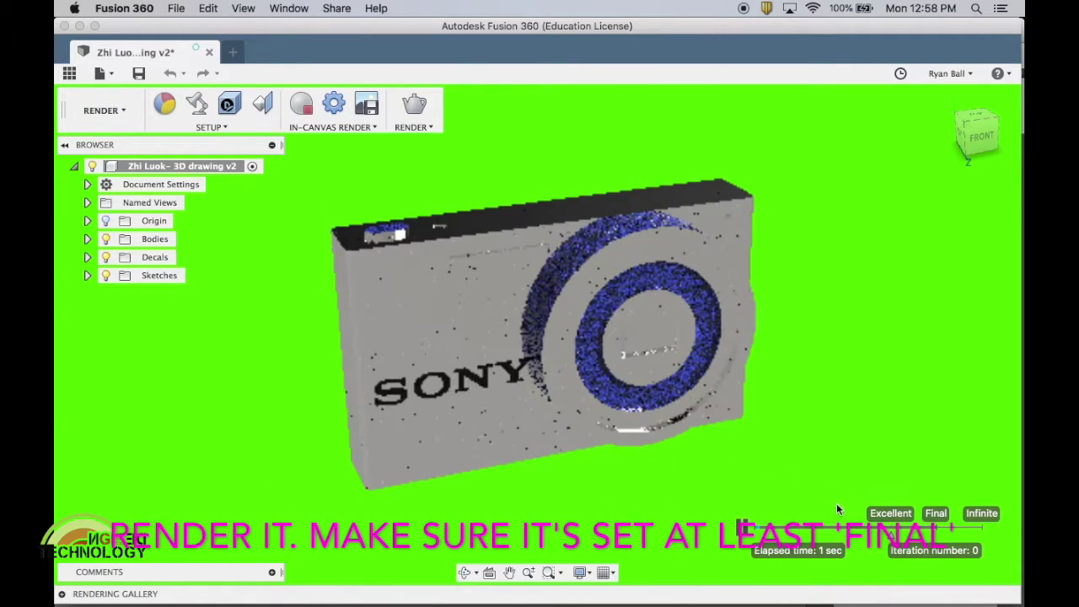
- Raise the in-canvas render quality to Infinite and let it refine past 38 iterations
{"action": "left_click_drag", "start_coordinate": [891, 527], "coordinate": [936, 530]}
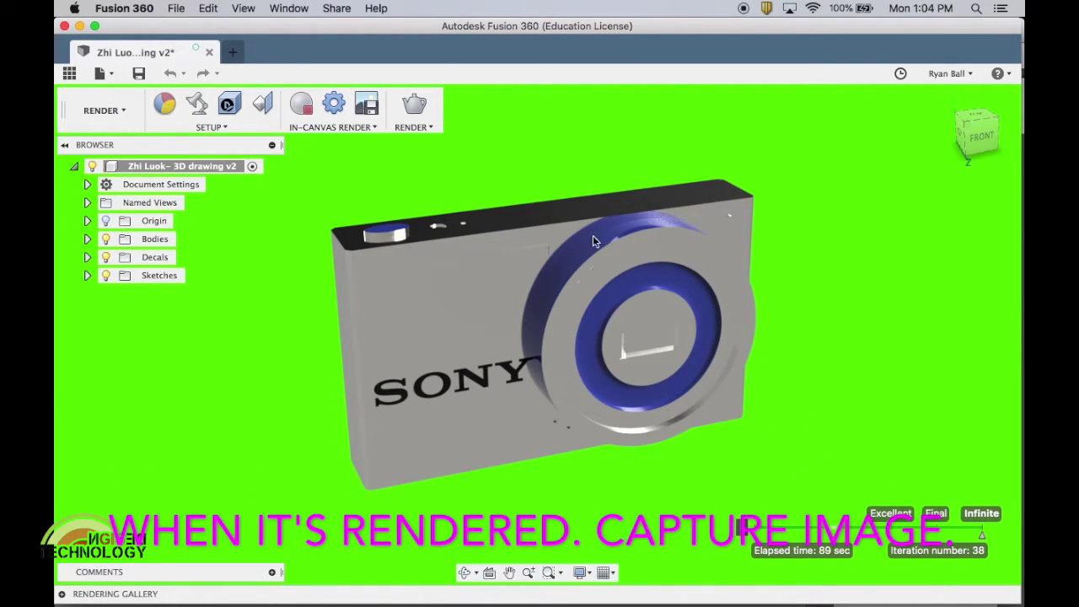
- Save the captured render to the computer as PNG 'Camera Render' and switch to Photoshop
{"action": "left_click", "coordinate": [368, 102]}
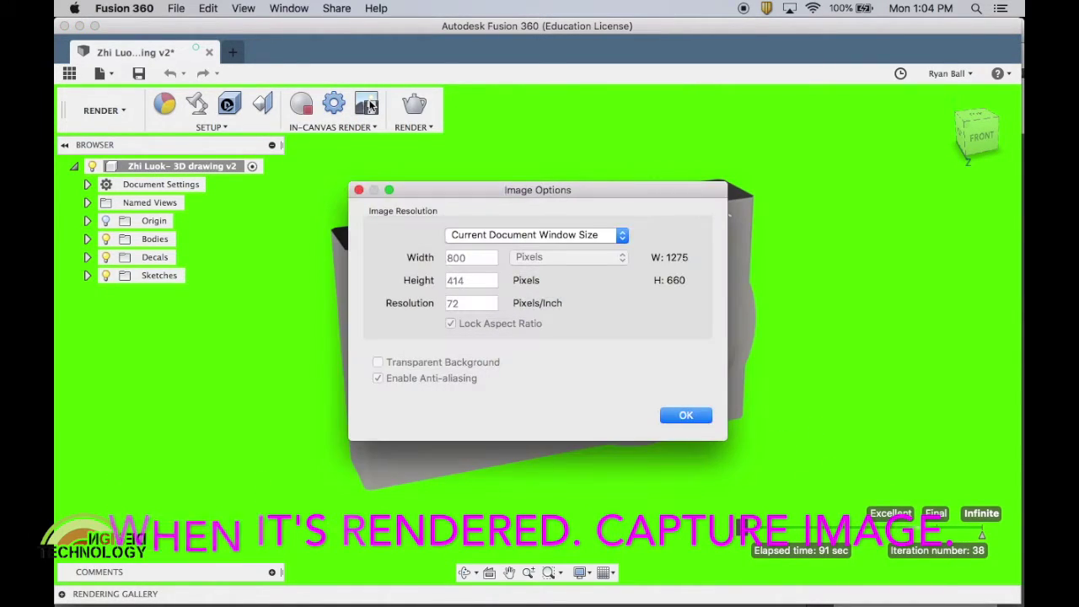
{"action": "left_click", "coordinate": [684, 414]}
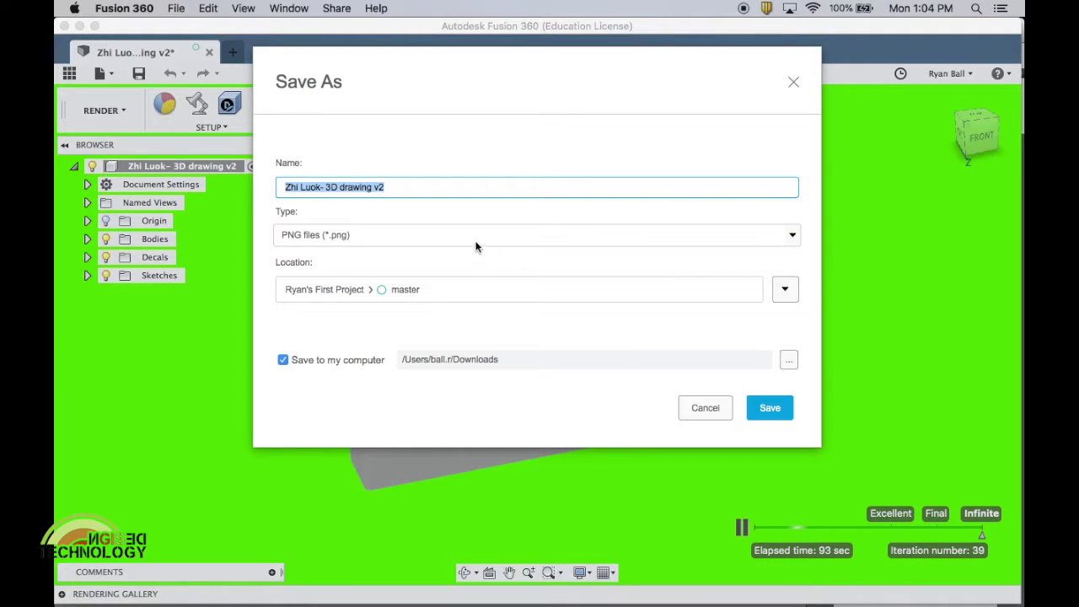
{"action": "type", "text": "Camera"}
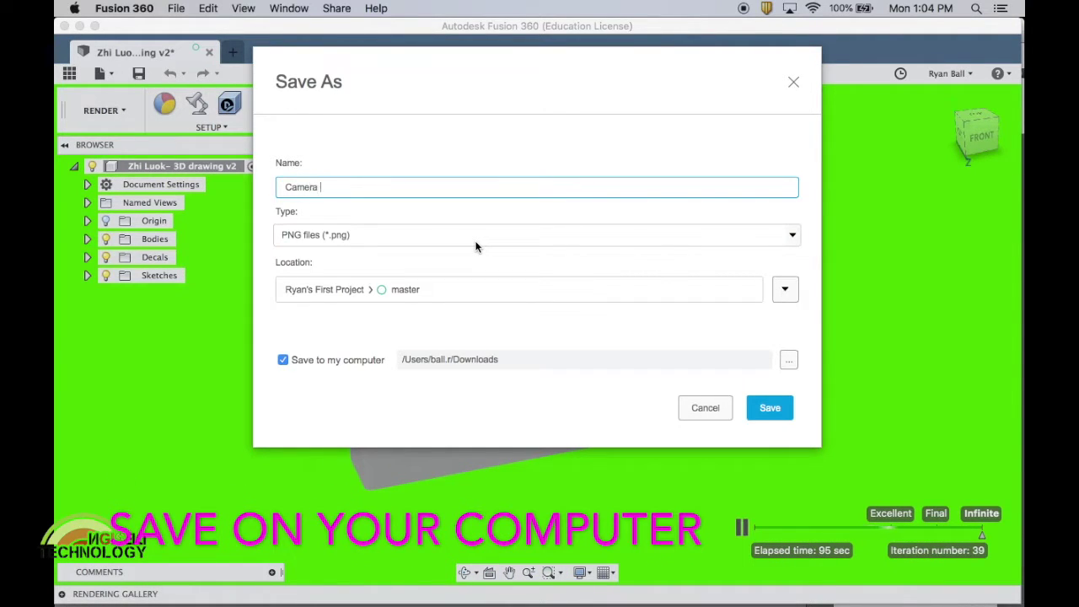
{"action": "type", "text": "r"}
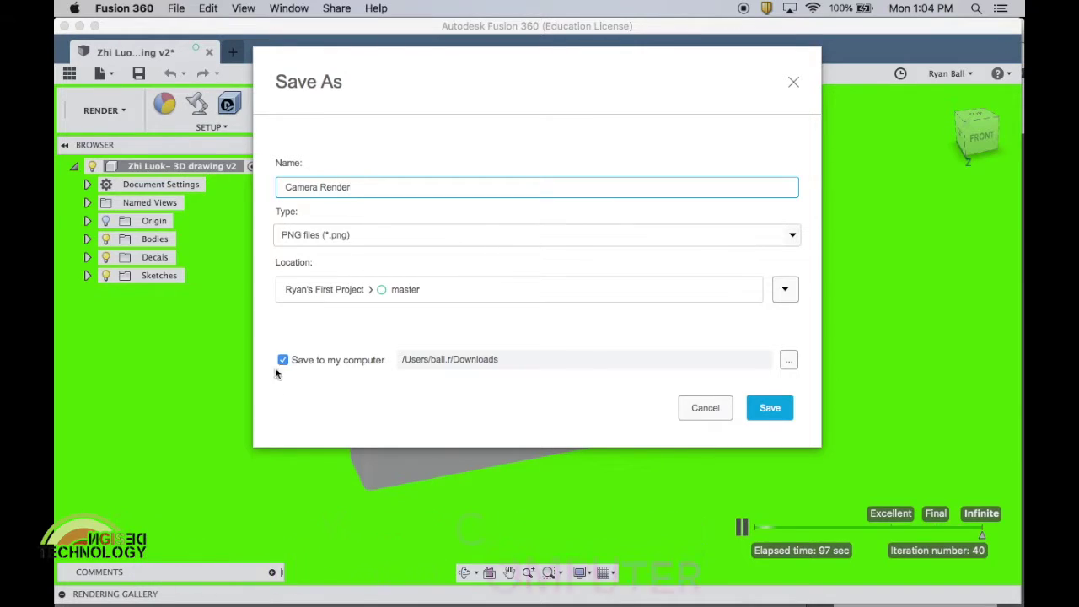
{"action": "left_click", "coordinate": [773, 408]}
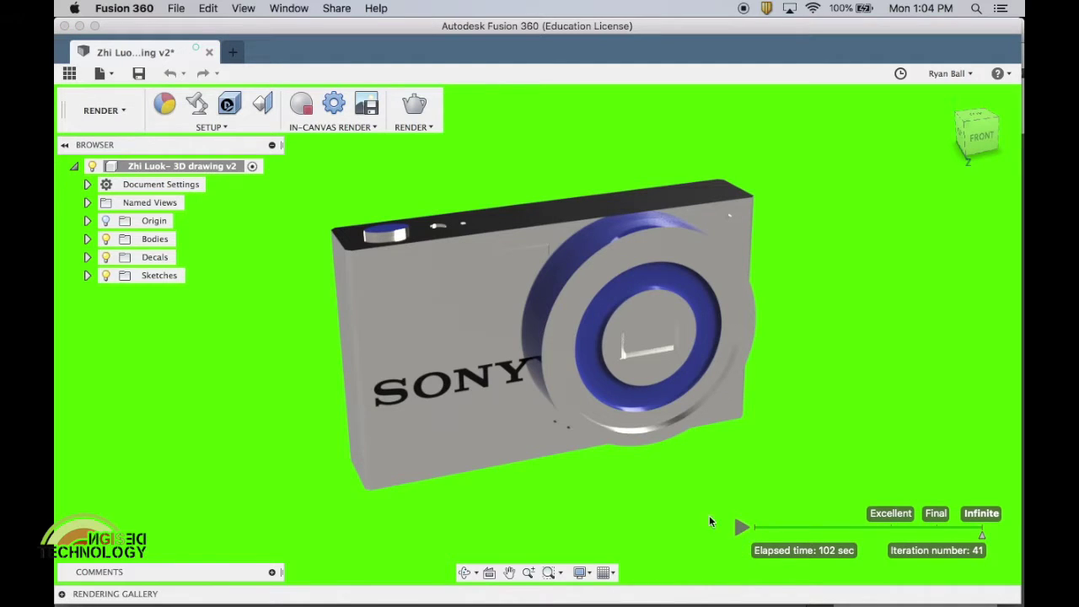
{"action": "key", "text": "ctrl+Up"}
{"action": "left_click", "coordinate": [762, 594]}
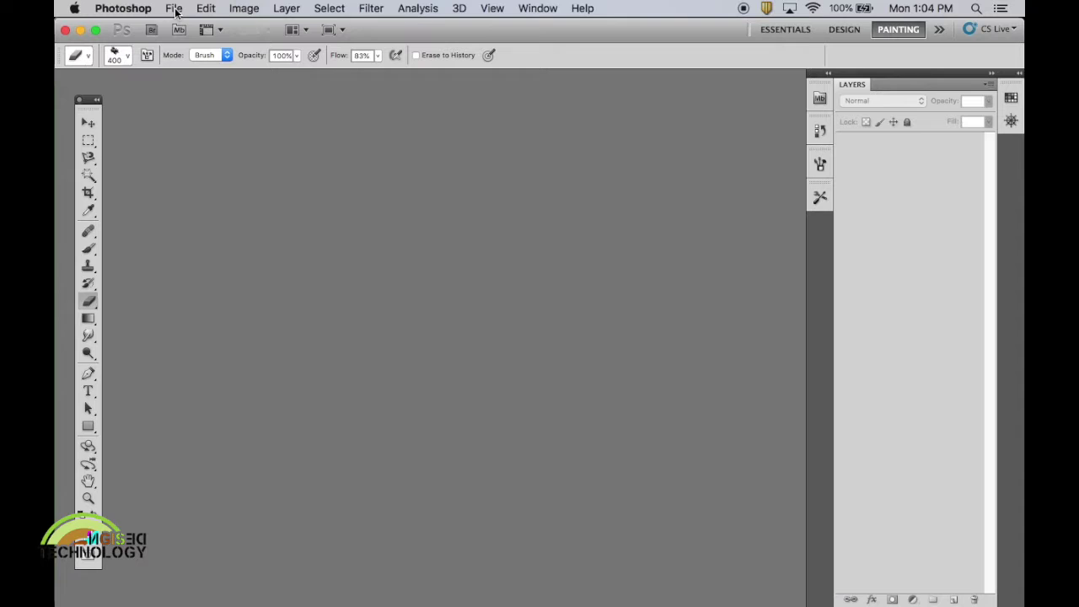
- Create a new landscape A4 document, 297 × 210 mm at 300 pixels/inch
{"action": "left_click", "coordinate": [174, 9]}
{"action": "left_click", "coordinate": [183, 26]}
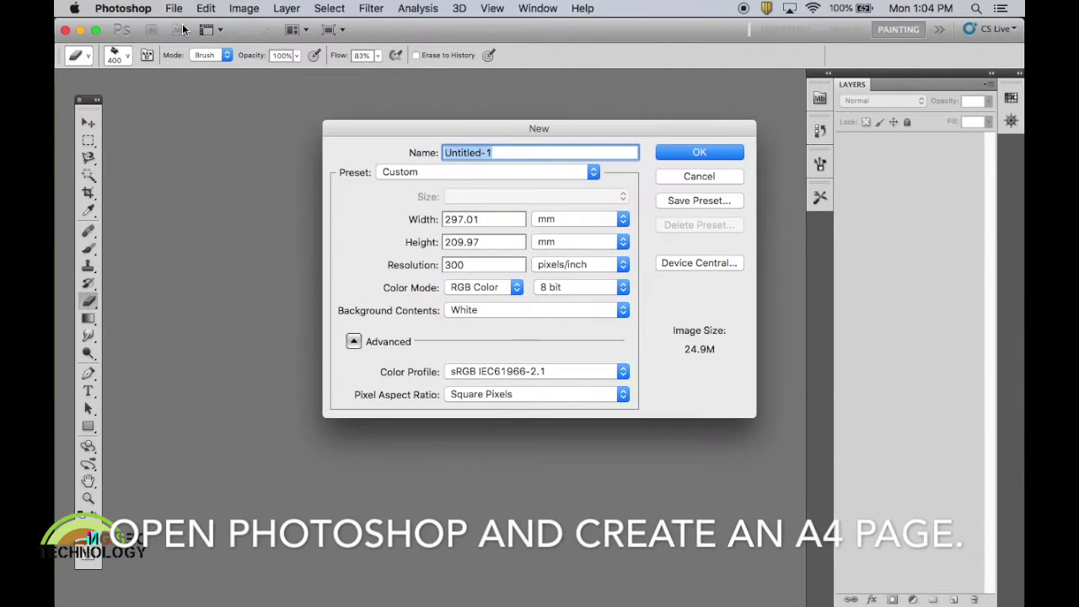
{"action": "left_click", "coordinate": [515, 177]}
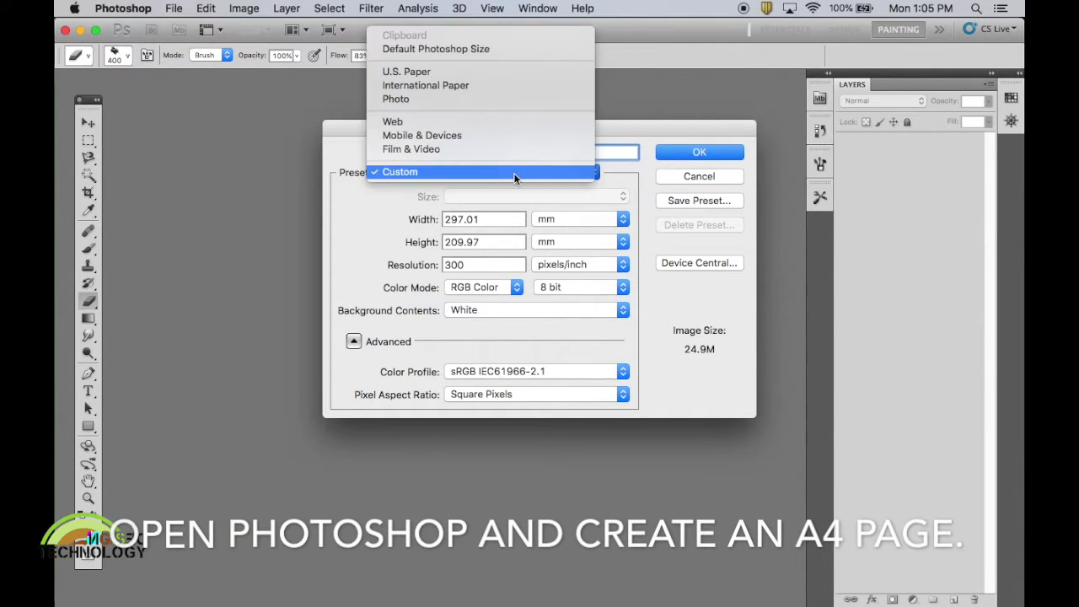
{"action": "left_click", "coordinate": [436, 86]}
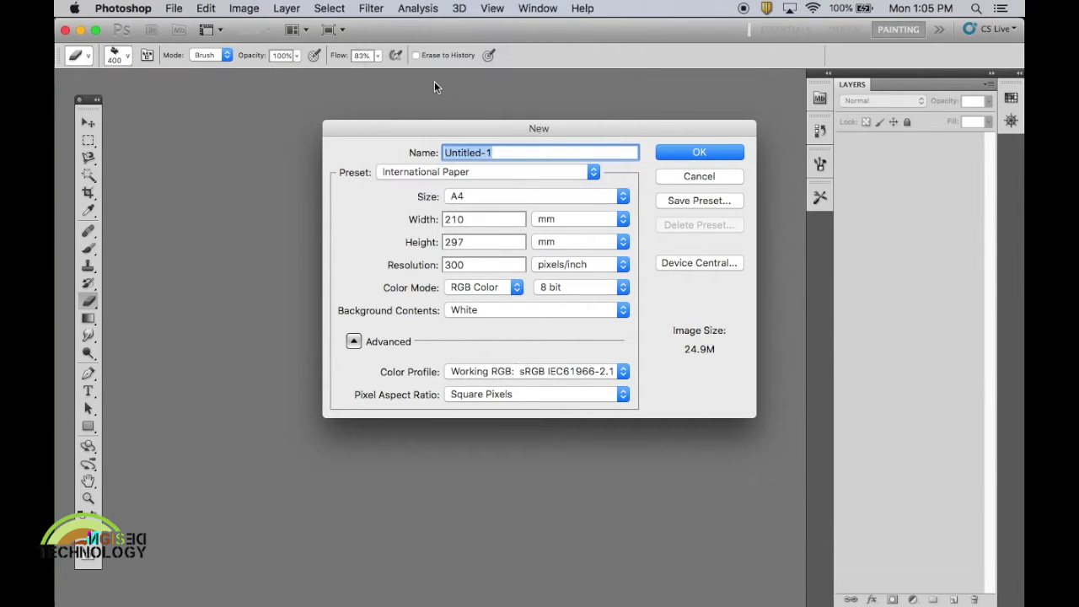
{"action": "left_click", "coordinate": [480, 219]}
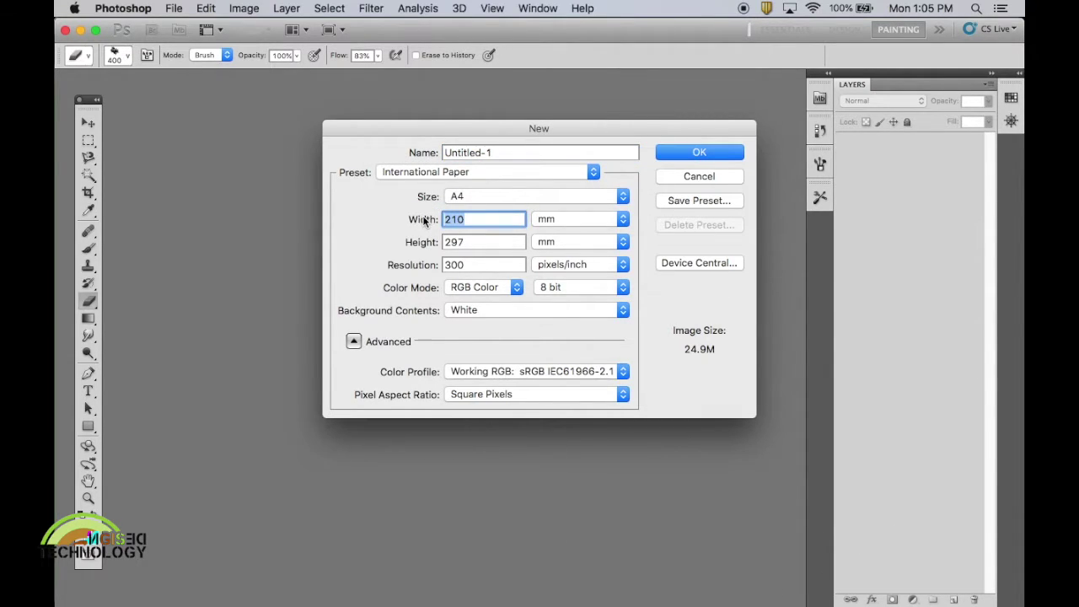
{"action": "type", "text": "29"}
{"action": "key", "text": "BackSpace"}
{"action": "key", "text": "BackSpace"}
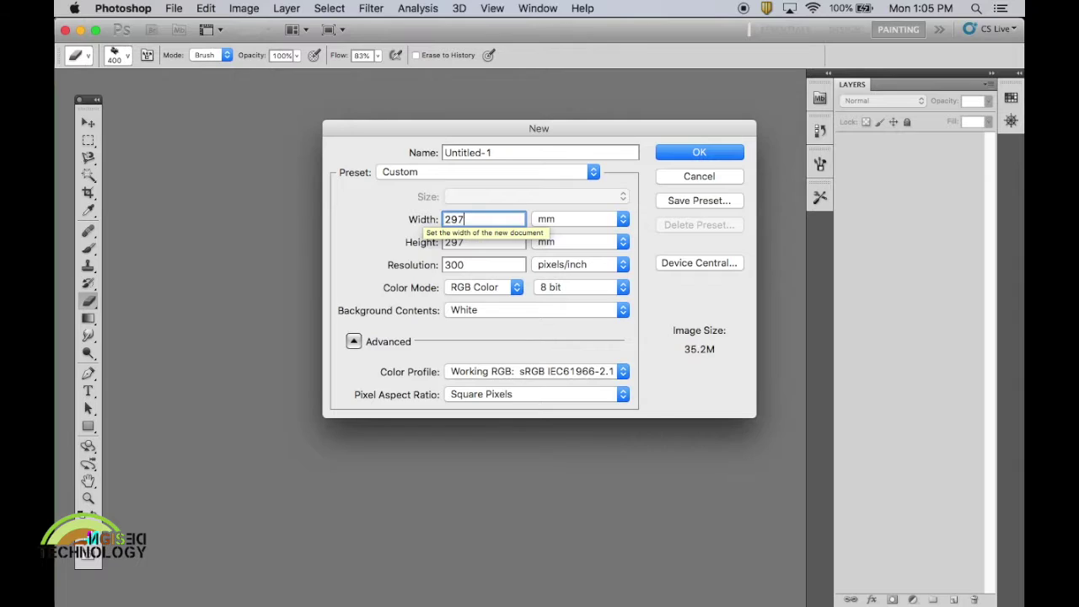
{"action": "key", "text": "Tab"}
{"action": "type", "text": "210"}
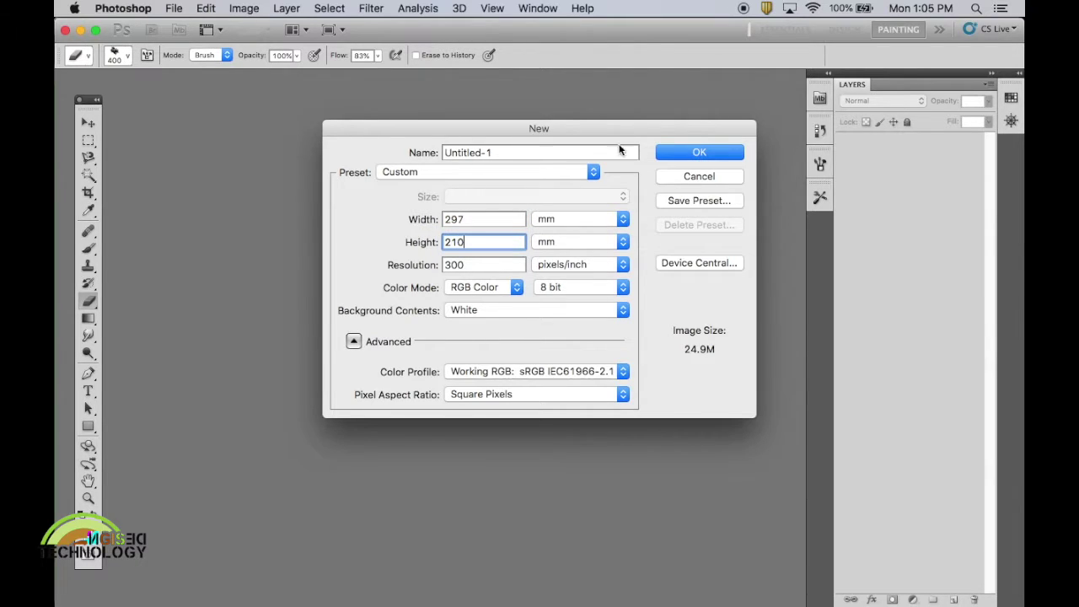
{"action": "left_click", "coordinate": [698, 153]}
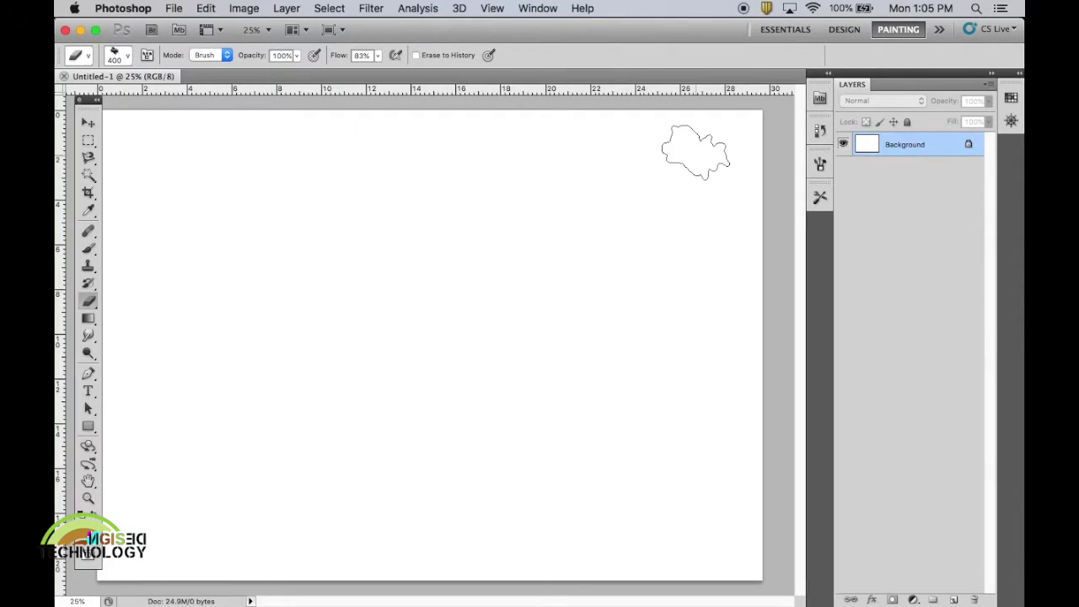
- Place Camera Render.png from Downloads into the document as a new layer
{"action": "left_click", "coordinate": [175, 8]}
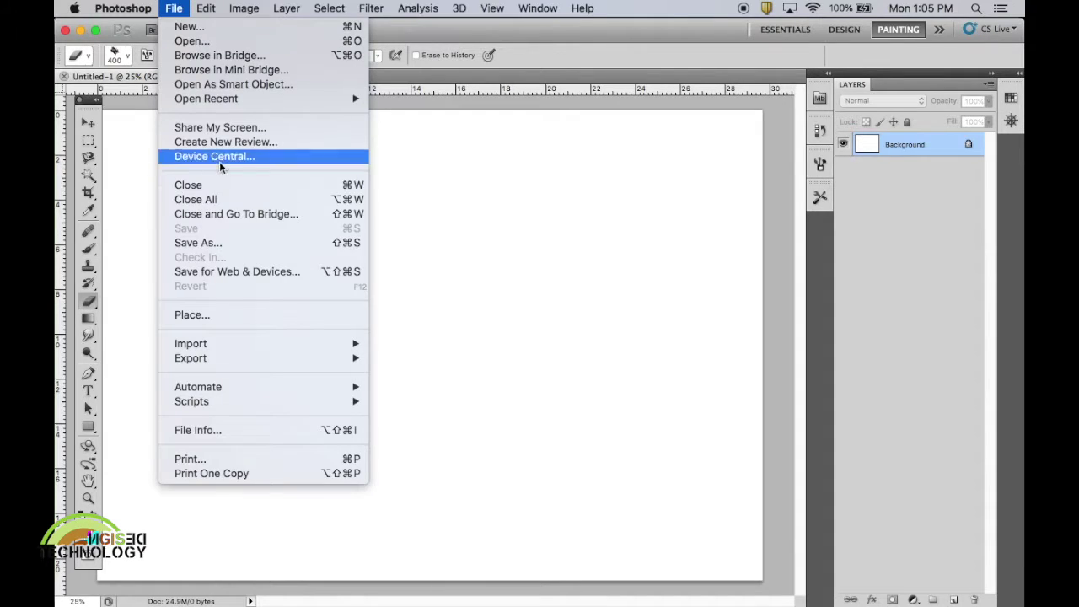
{"action": "left_click", "coordinate": [208, 319]}
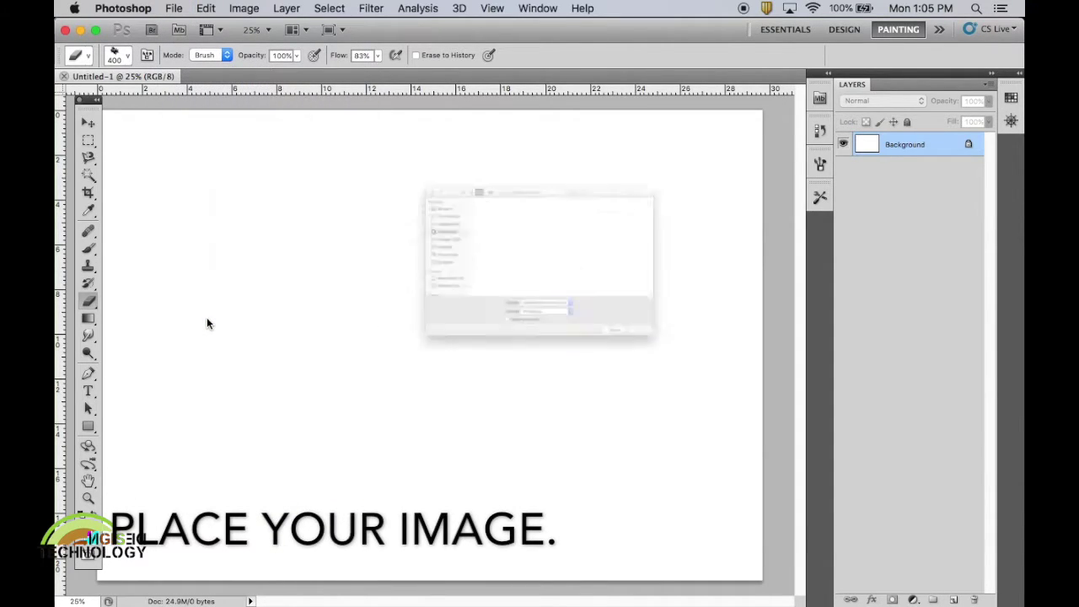
{"action": "left_click", "coordinate": [438, 138]}
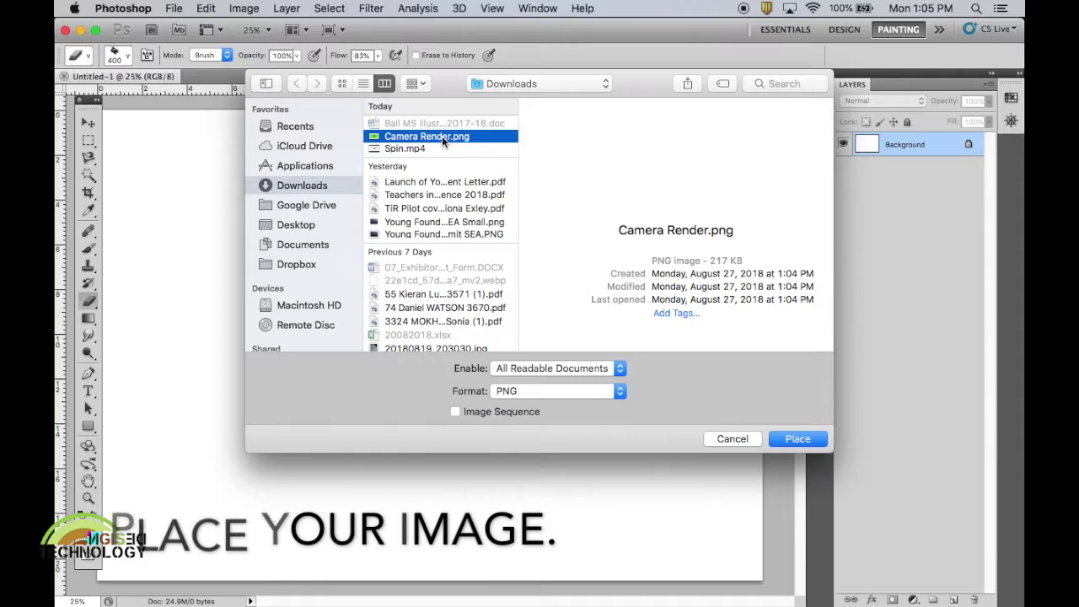
{"action": "left_click", "coordinate": [797, 440]}
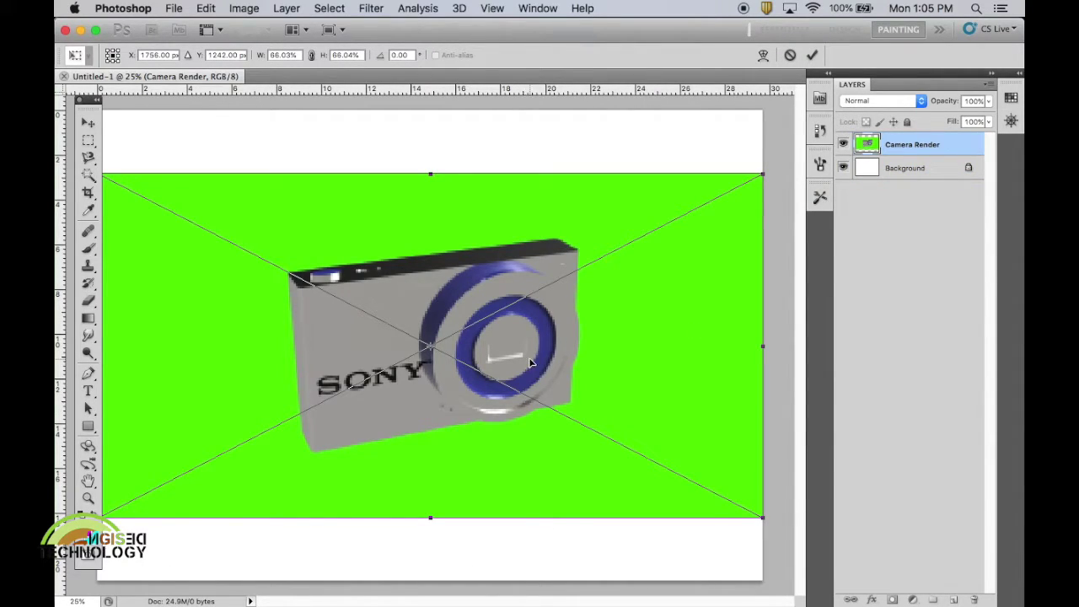
{"action": "key", "text": "Return"}
{"action": "key", "text": "e"}
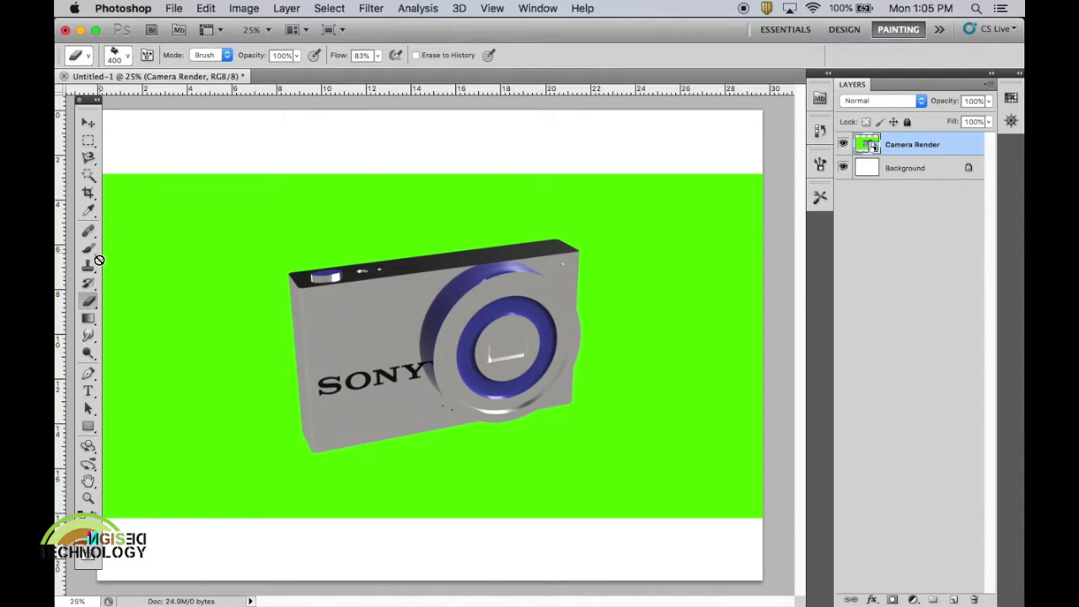
- Rasterize the Camera Render layer and erase a test patch of green
{"action": "left_click", "coordinate": [606, 260]}
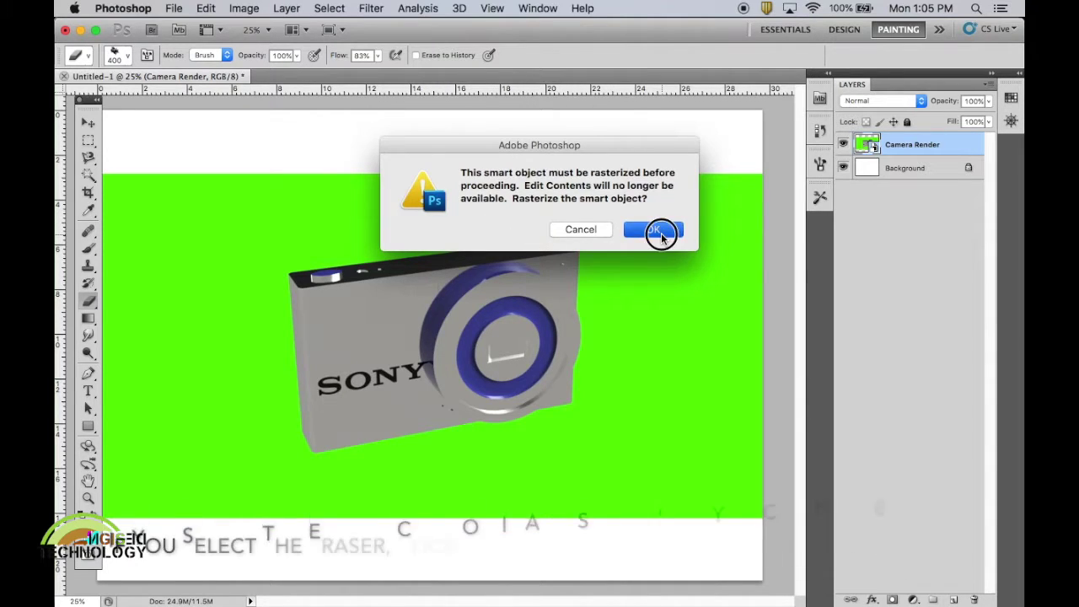
{"action": "left_click", "coordinate": [654, 229]}
{"action": "mouse_move", "coordinate": [730, 173]}
{"action": "left_mouse_down"}
{"action": "mouse_move", "coordinate": [740, 168]}
{"action": "mouse_move", "coordinate": [723, 156]}
{"action": "mouse_move", "coordinate": [744, 161]}
{"action": "left_mouse_up"}
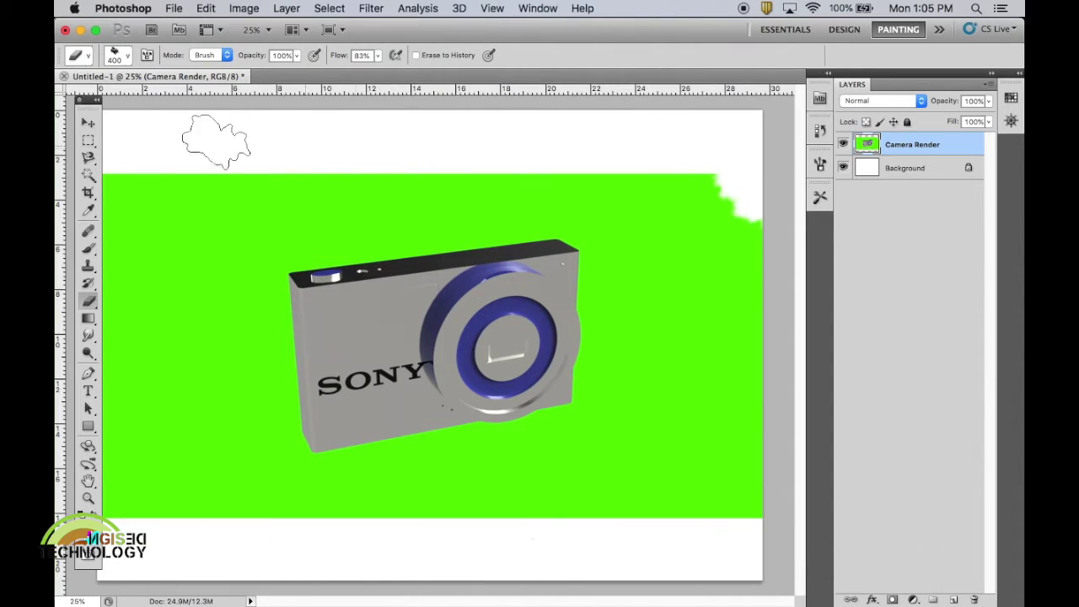
- Magic Wand and delete the green backdrop, then undo back to restore it
{"action": "left_click_drag", "start_coordinate": [88, 176], "coordinate": [188, 193]}
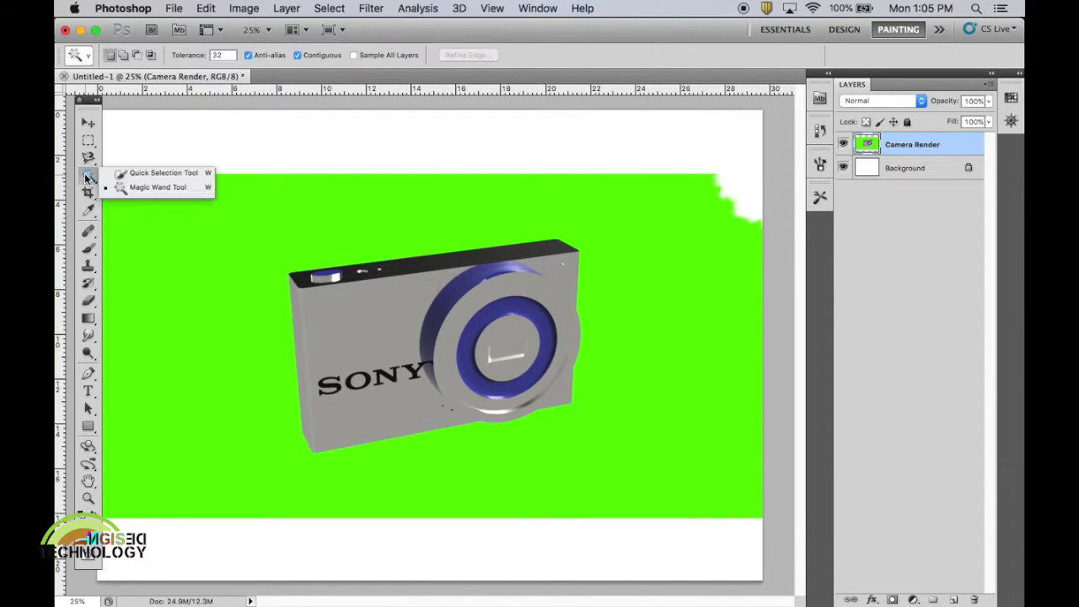
{"action": "left_click", "coordinate": [180, 187]}
{"action": "left_click", "coordinate": [291, 224]}
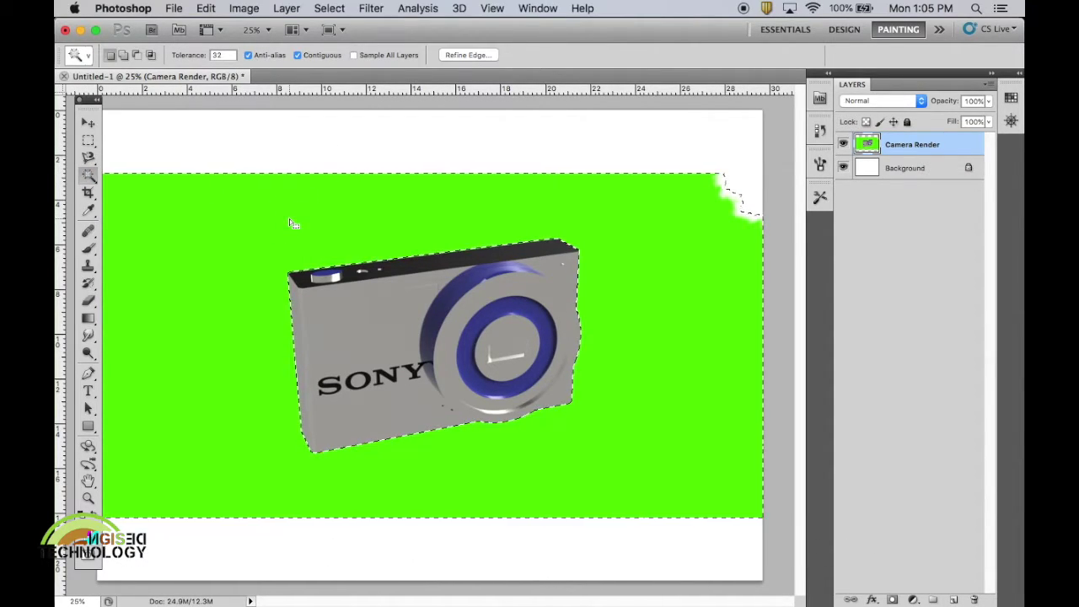
{"action": "key", "text": "Delete"}
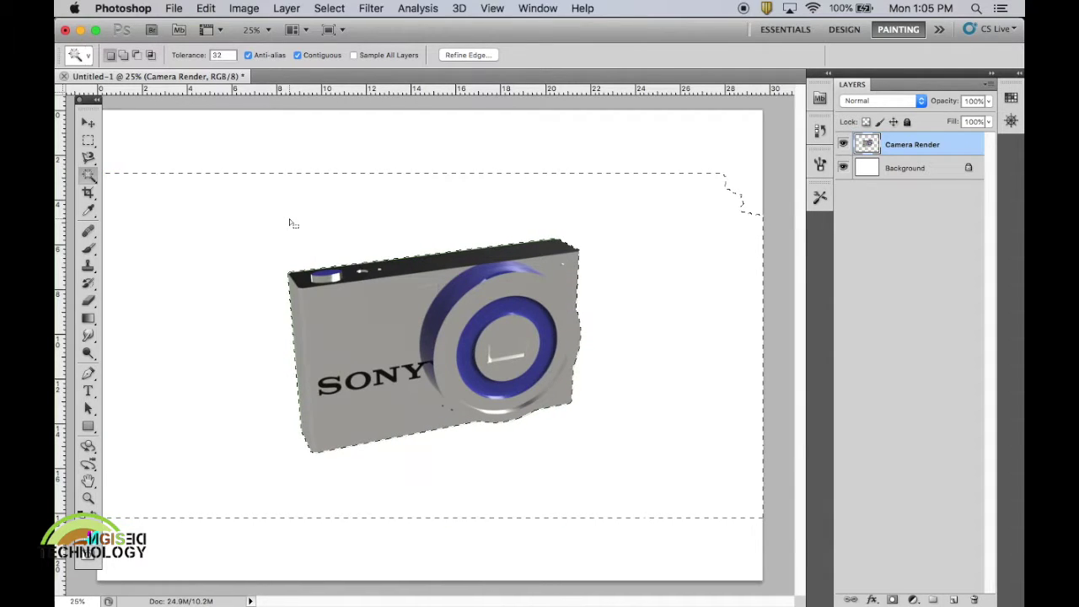
{"action": "key", "text": "ctrl+d"}
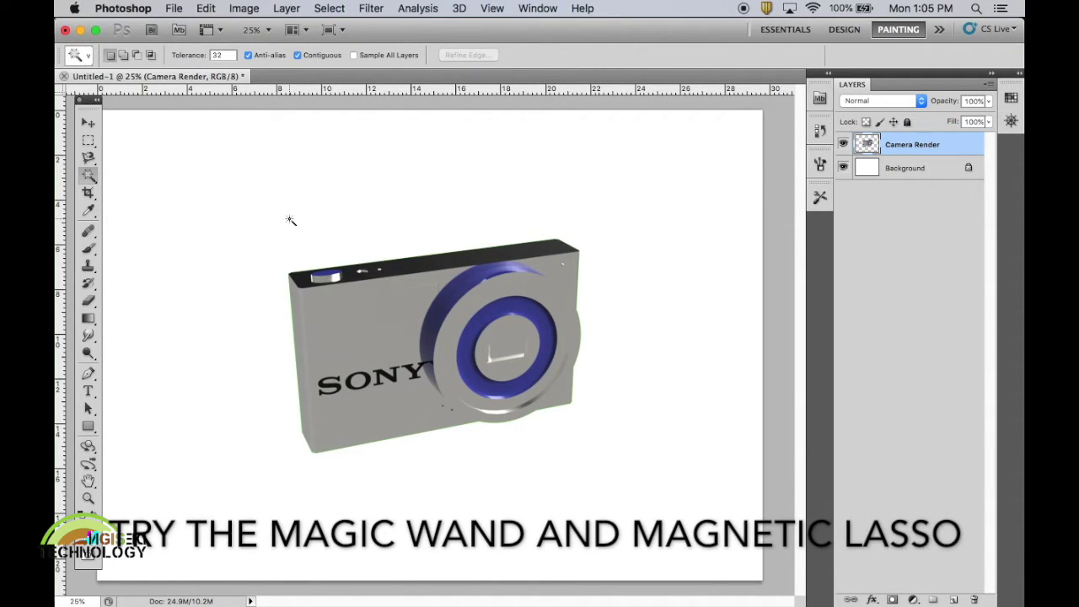
{"action": "key", "text": "ctrl+alt+z"}
{"action": "key", "text": "ctrl+alt+z"}
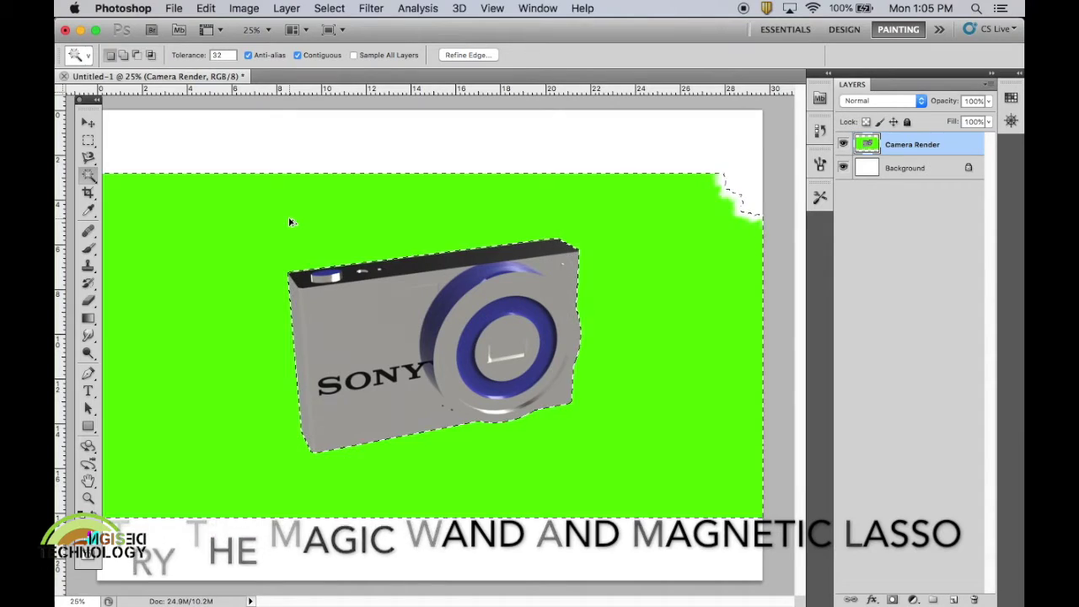
{"action": "key", "text": "ctrl+alt+z"}
{"action": "key", "text": "ctrl+alt+z"}
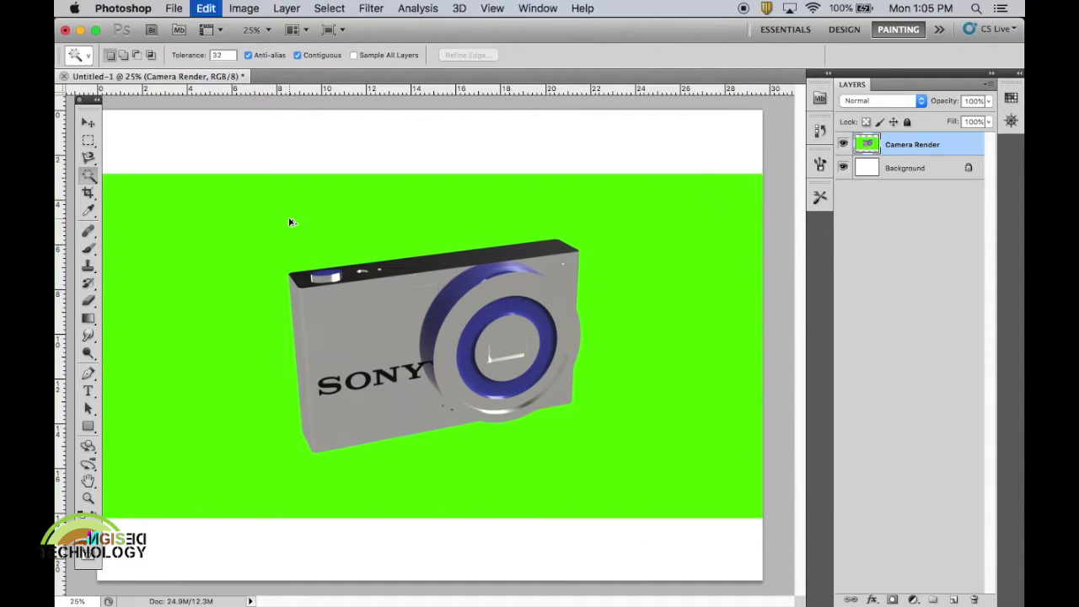
- Trace the camera's outline with the Magnetic Lasso into a closed selection
{"action": "left_click", "coordinate": [90, 158]}
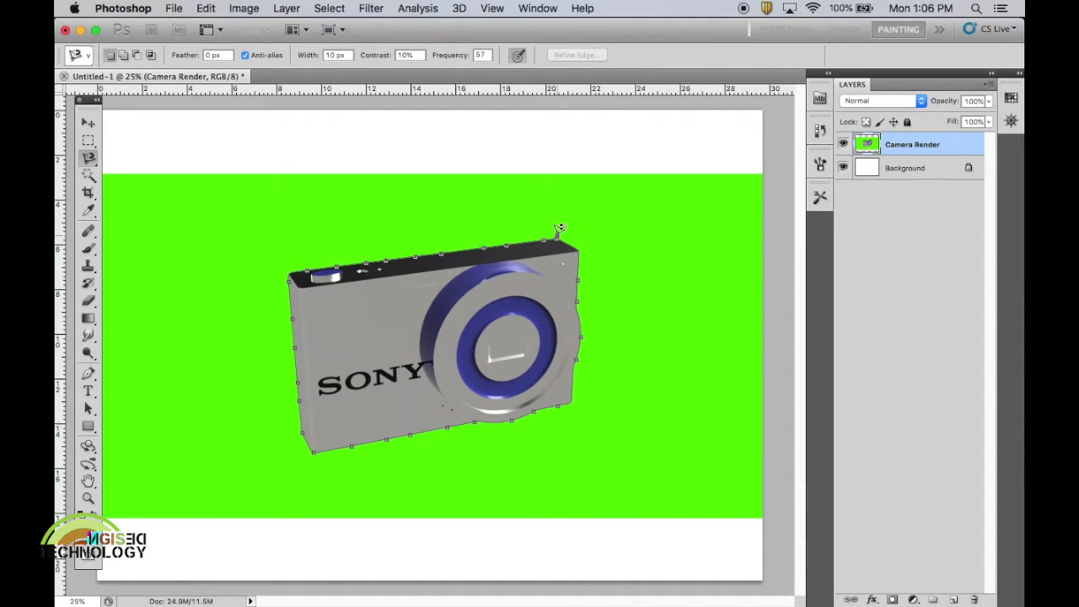
{"action": "left_click", "coordinate": [560, 232]}
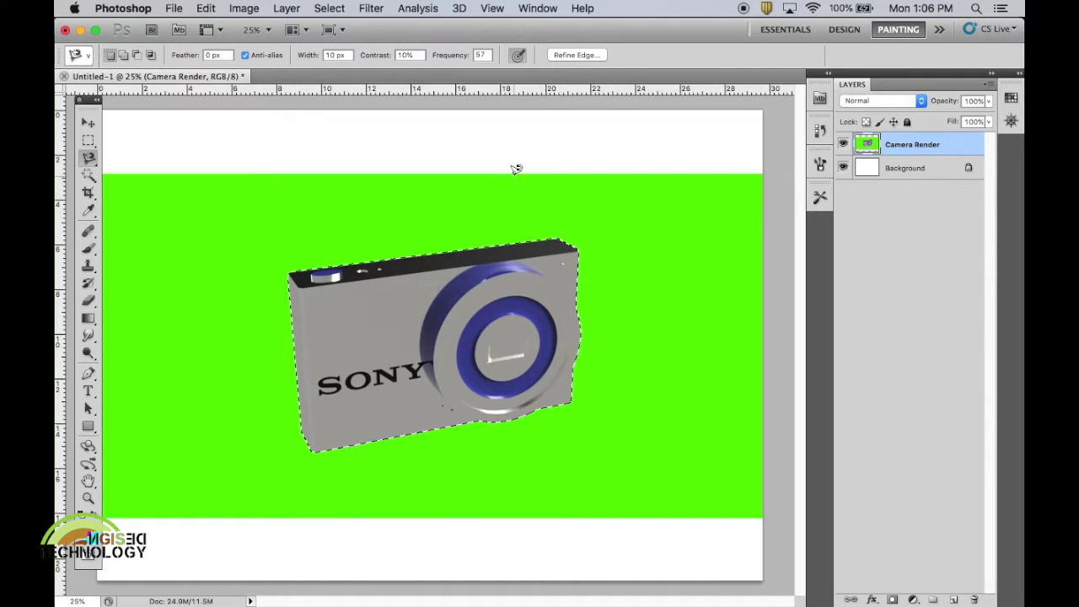
{"action": "left_click", "coordinate": [328, 9]}
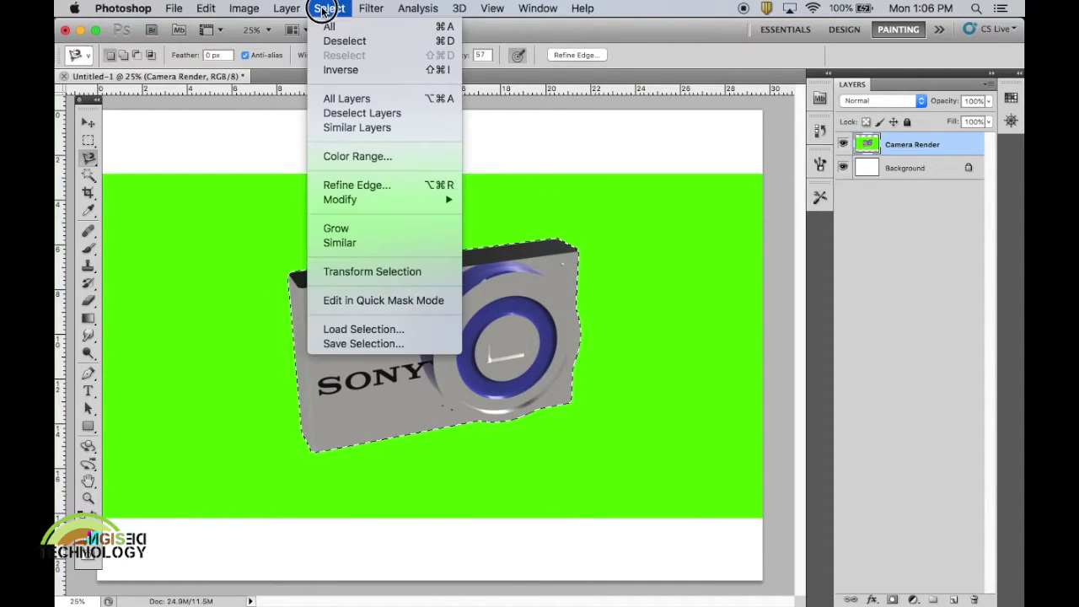
- Invert the selection and test-erase the green, undoing the stroke
{"action": "left_click", "coordinate": [347, 70]}
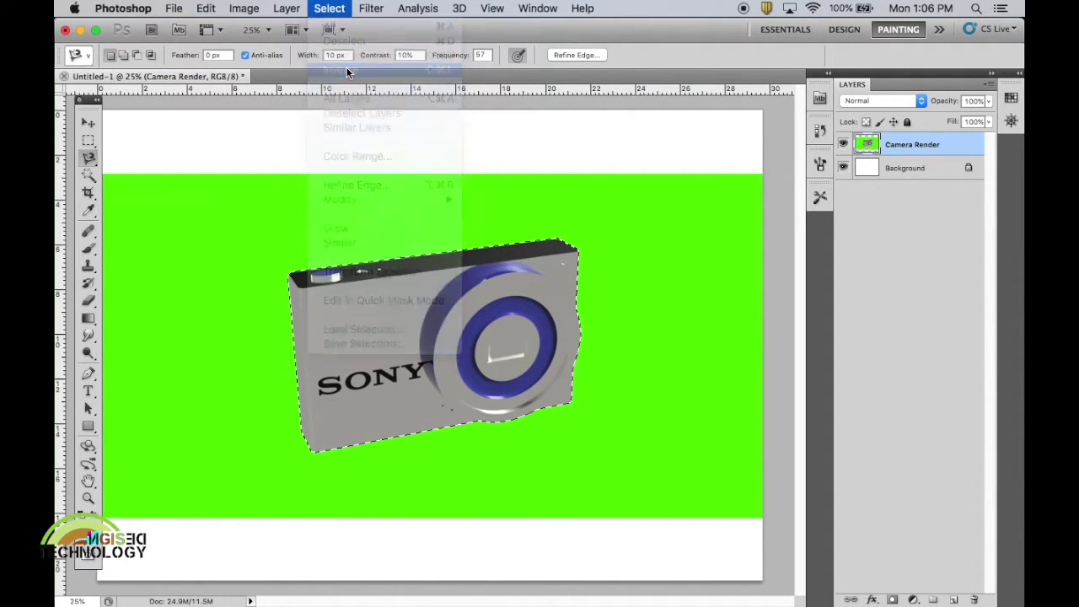
{"action": "left_click", "coordinate": [88, 301]}
{"action": "left_click", "coordinate": [363, 211]}
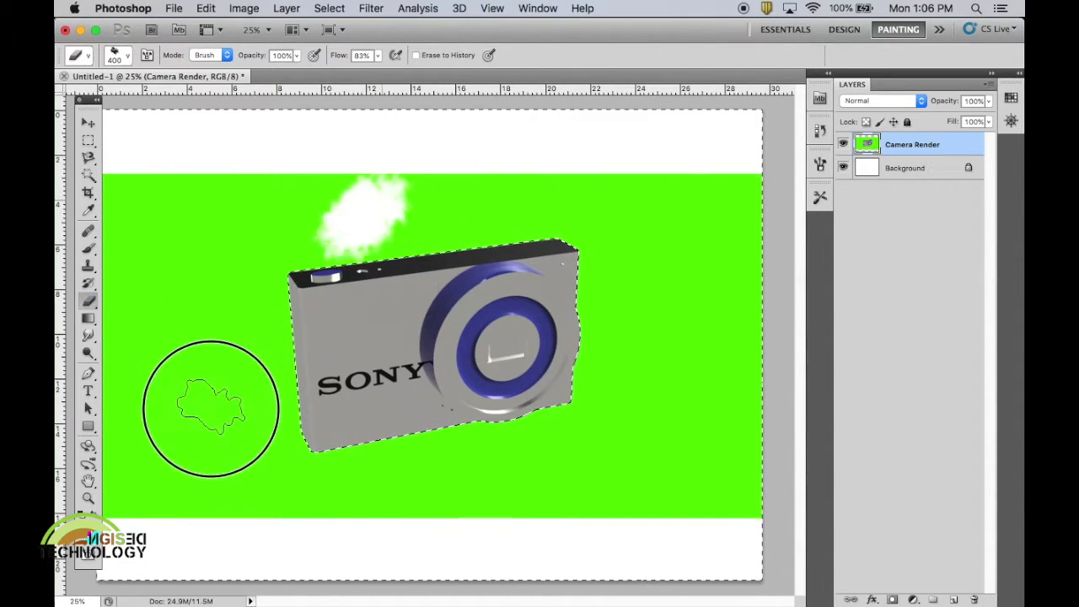
{"action": "left_click_drag", "start_coordinate": [375, 177], "coordinate": [193, 363]}
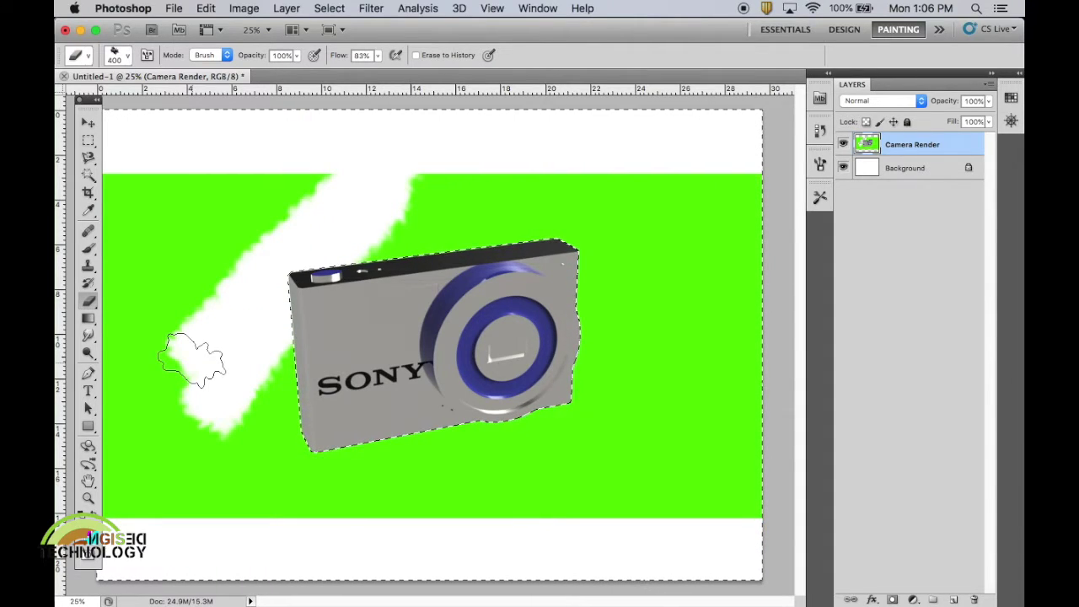
{"action": "key", "text": "ctrl+z"}
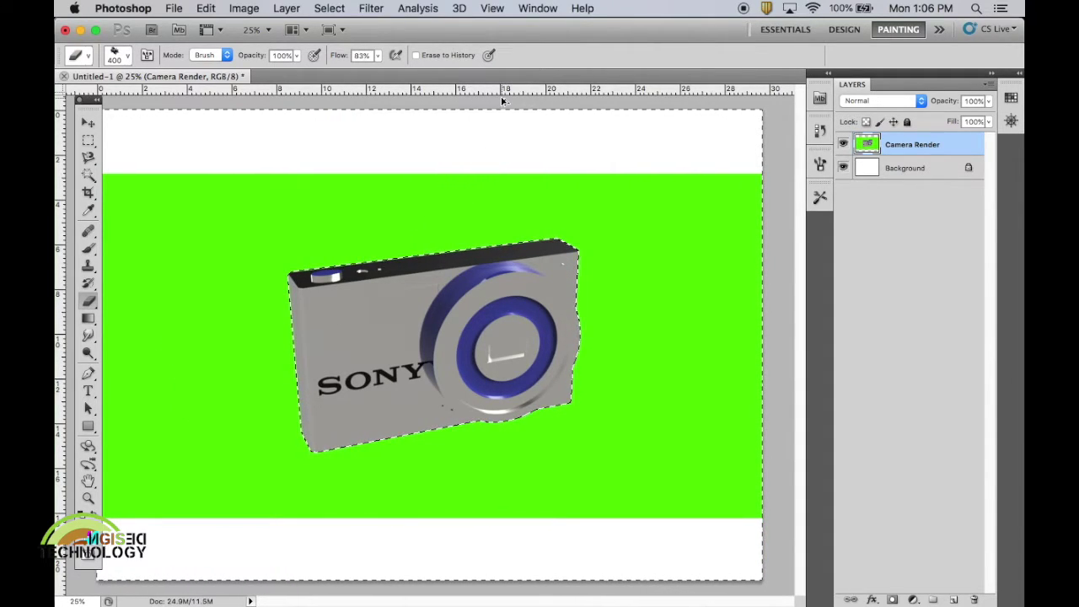
- Select the green backdrop with the Magic Wand, delete it, and deselect
{"action": "key", "text": "ctrl+shift+i"}
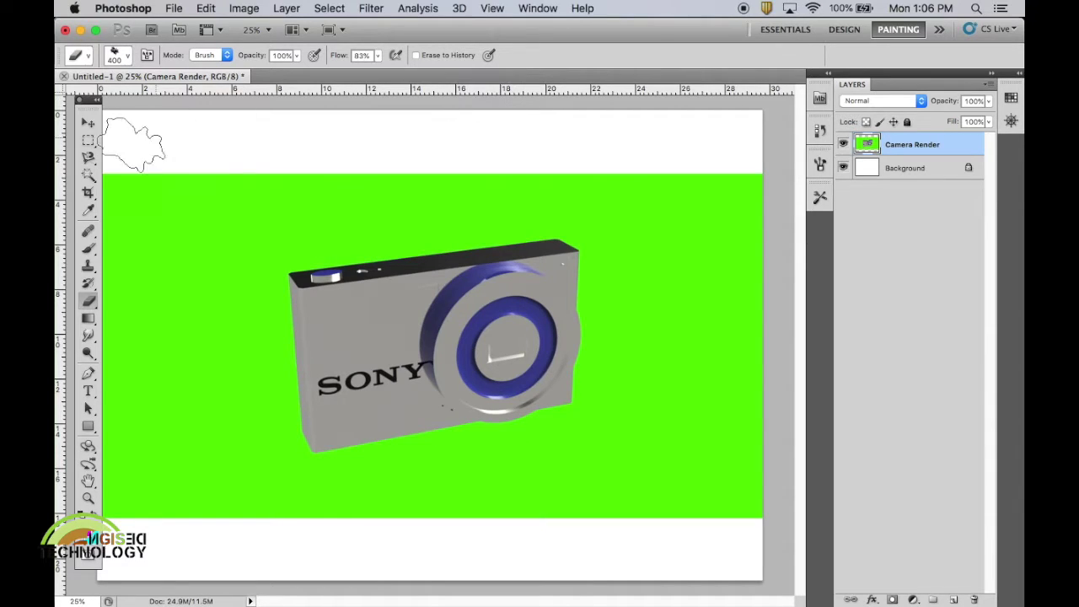
{"action": "left_click", "coordinate": [90, 174]}
{"action": "left_click", "coordinate": [283, 240]}
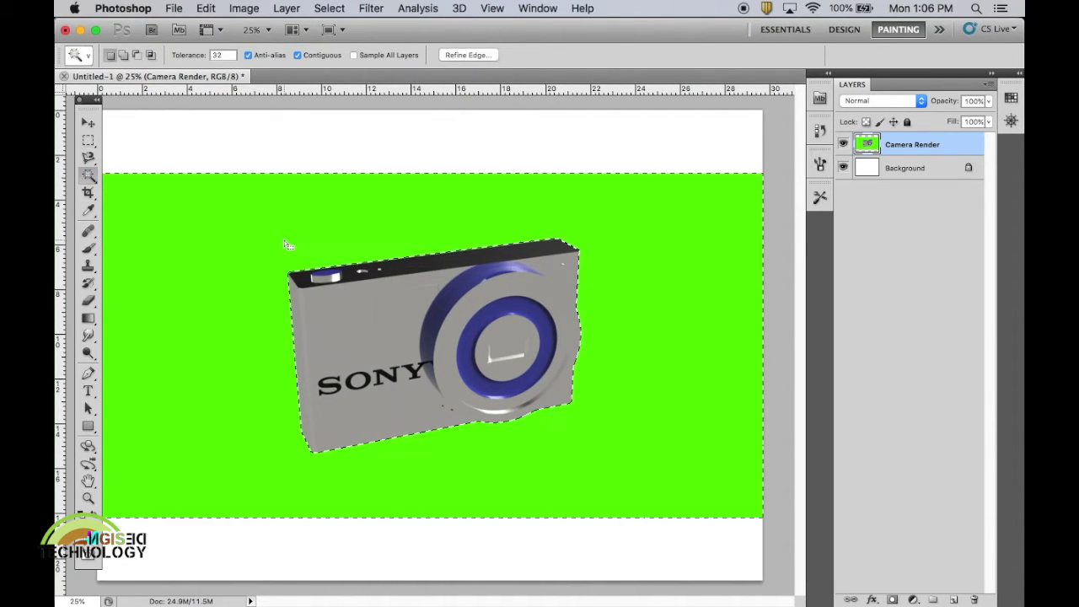
{"action": "key", "text": "Delete"}
{"action": "key", "text": "ctrl+d"}
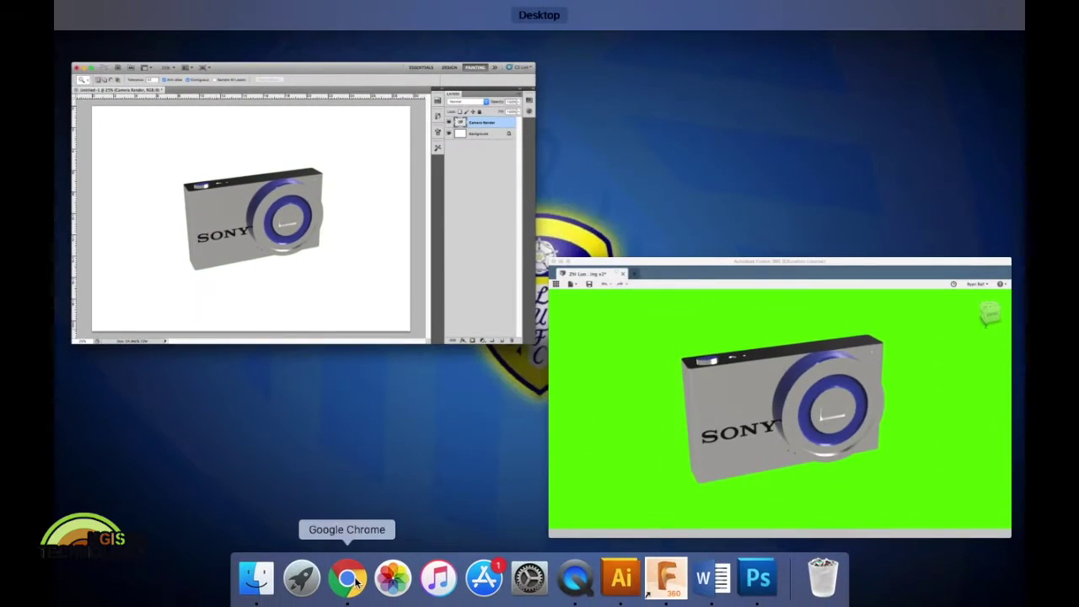
- Open Chrome maximised and browse Google Images results for 'icy background'
{"action": "left_click", "coordinate": [352, 580]}
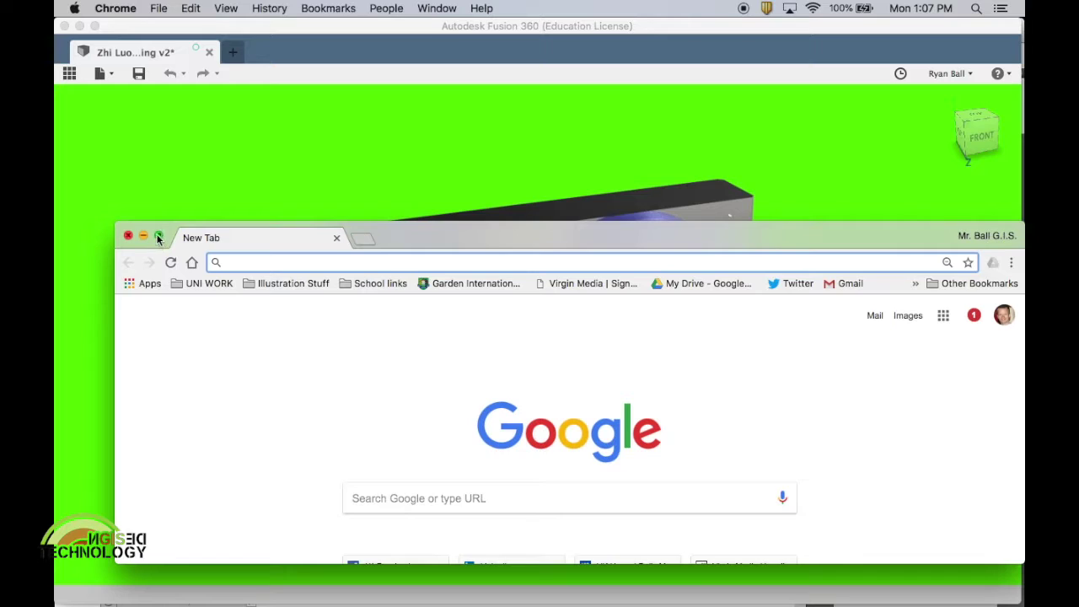
{"action": "left_click", "coordinate": [158, 236]}
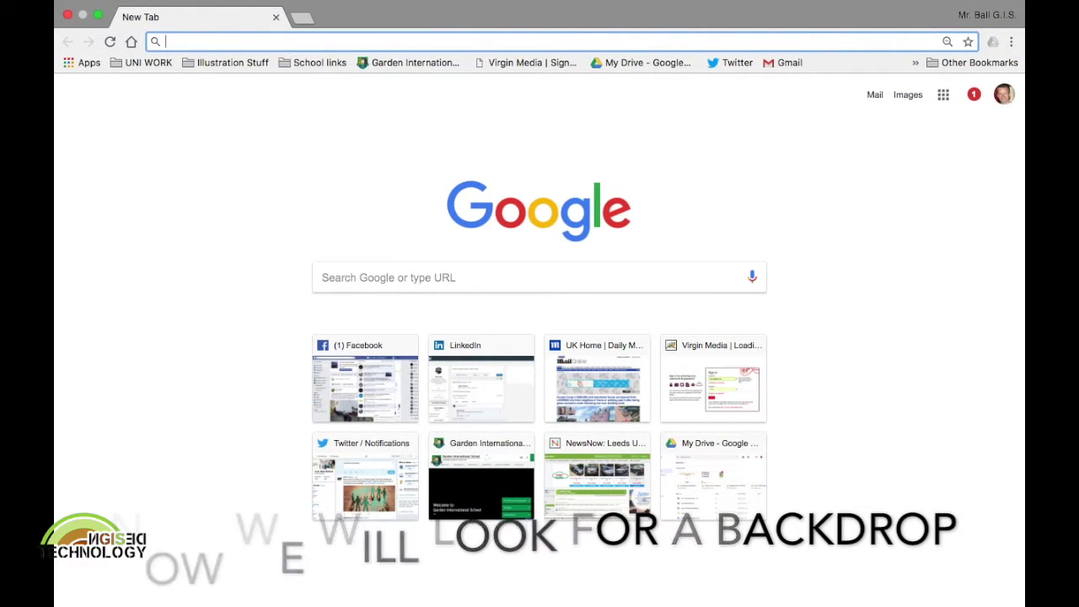
{"action": "type", "text": "icy background"}
{"action": "key", "text": "Return"}
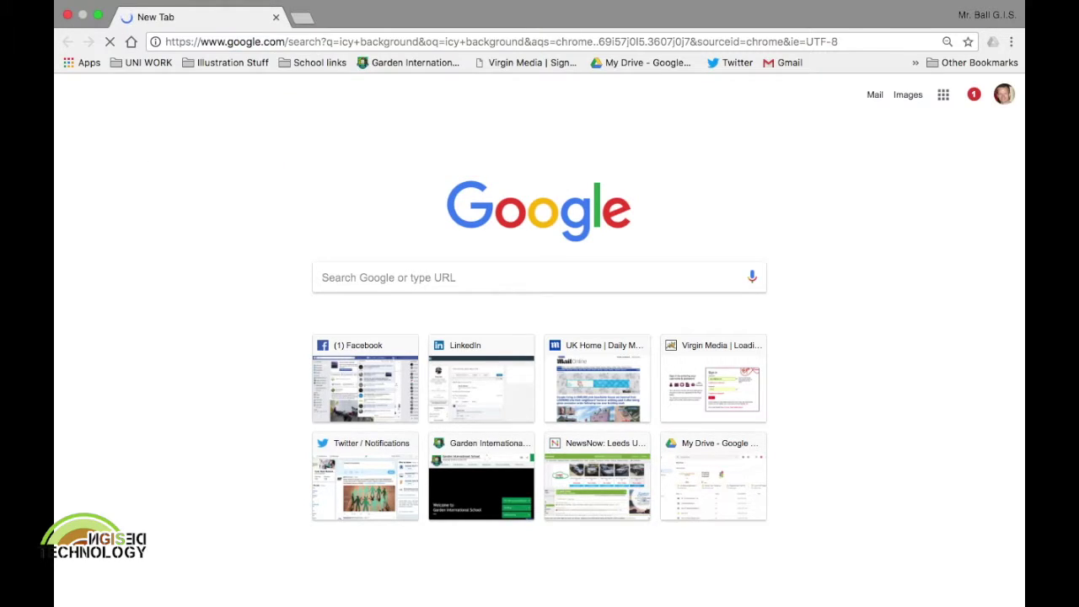
{"action": "left_click", "coordinate": [225, 144]}
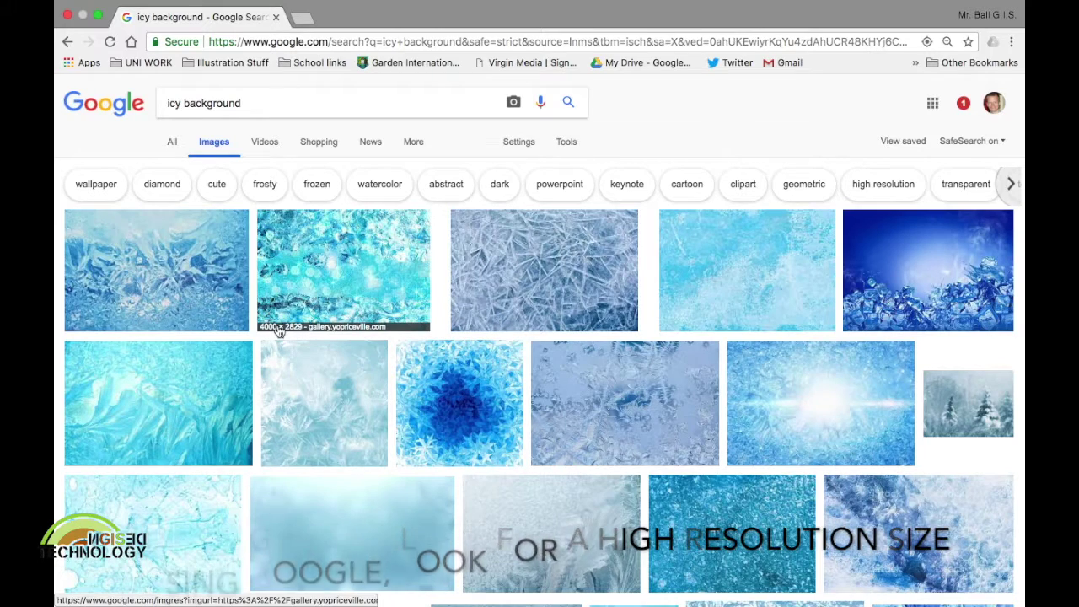
- Go to pexels.com in the browser
{"action": "left_click", "coordinate": [341, 44]}
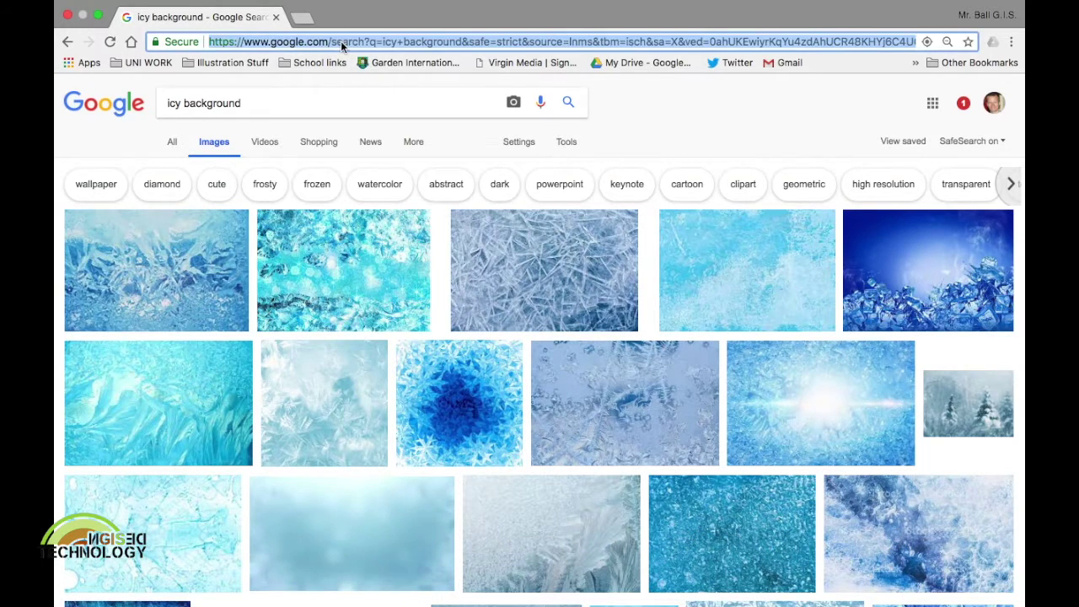
{"action": "type", "text": "pexels.com"}
{"action": "key", "text": "Return"}
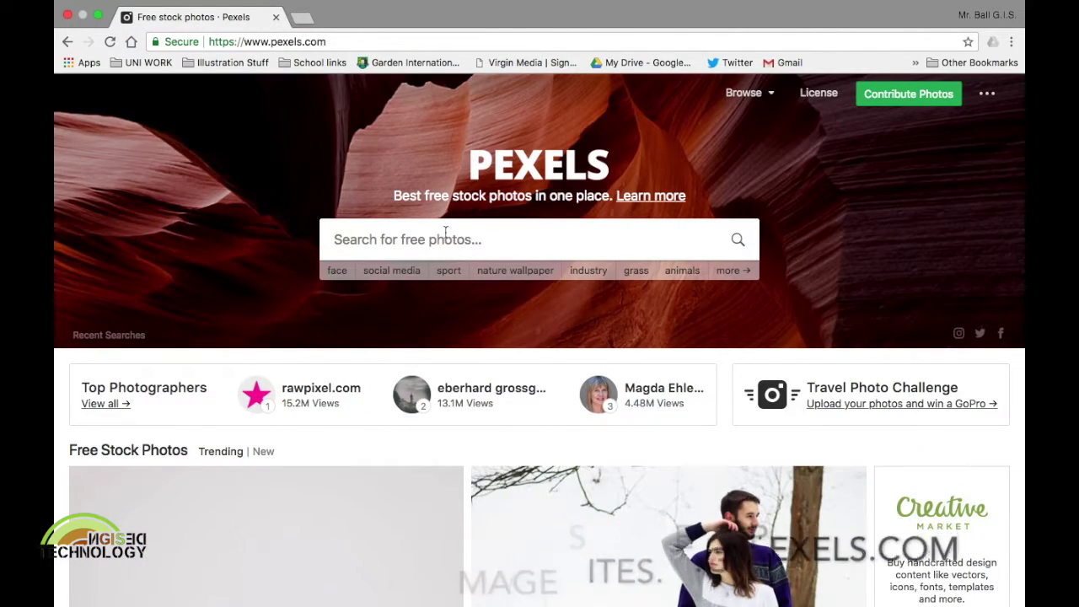
- Search Pexels for 'icy' and scroll through the results
{"action": "type", "text": "icy"}
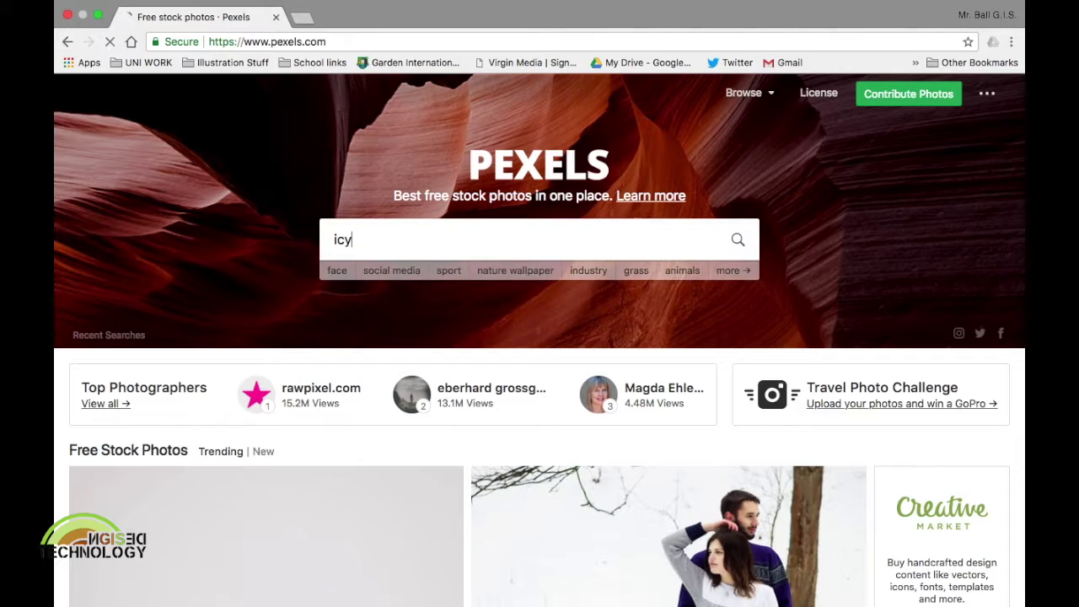
{"action": "key", "text": "Return"}
{"action": "scroll", "coordinate": [510, 360], "scroll_direction": "down", "scroll_amount": 5}
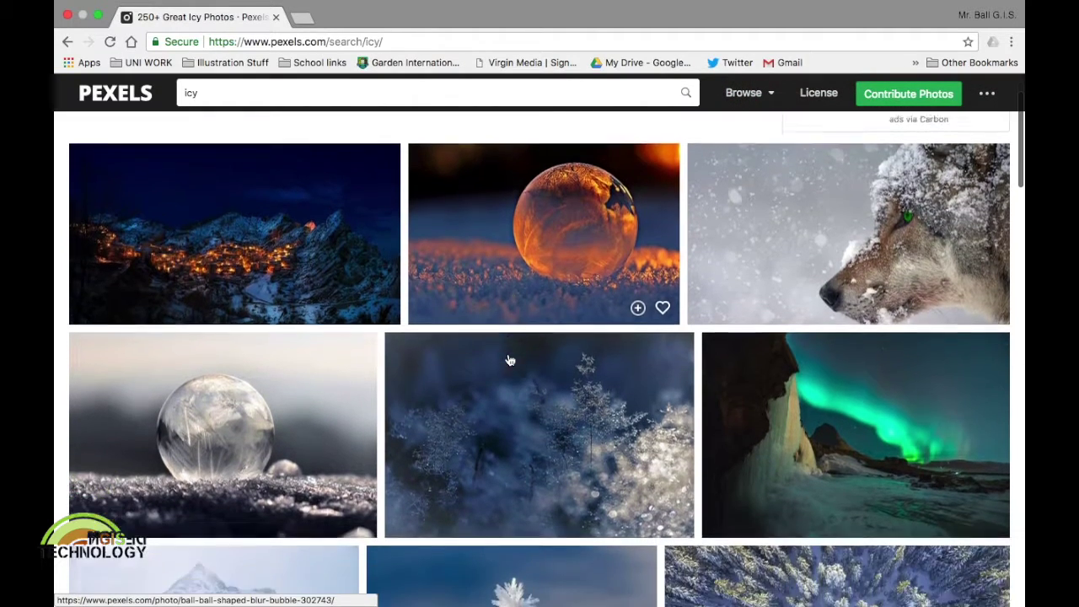
{"action": "scroll", "coordinate": [509, 360], "scroll_direction": "down", "scroll_amount": 1}
{"action": "scroll", "coordinate": [510, 360], "scroll_direction": "down", "scroll_amount": 2}
{"action": "scroll", "coordinate": [510, 360], "scroll_direction": "down", "scroll_amount": 3}
{"action": "scroll", "coordinate": [509, 360], "scroll_direction": "down", "scroll_amount": 2}
{"action": "scroll", "coordinate": [509, 361], "scroll_direction": "down", "scroll_amount": 3}
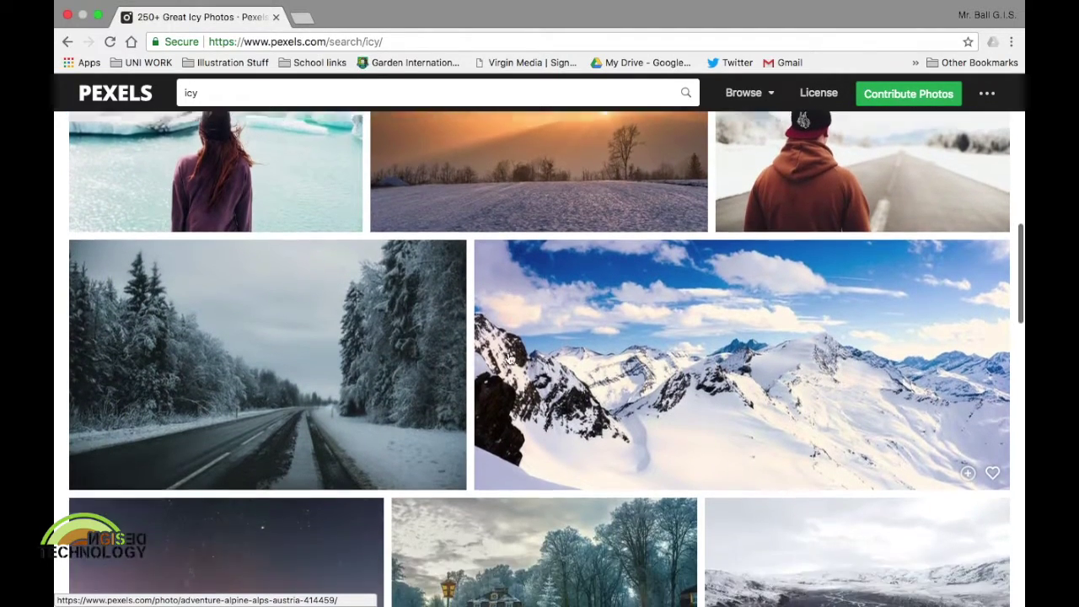
- Download the full-size alpine mountain photo, then return to Photoshop
{"action": "left_click", "coordinate": [637, 311]}
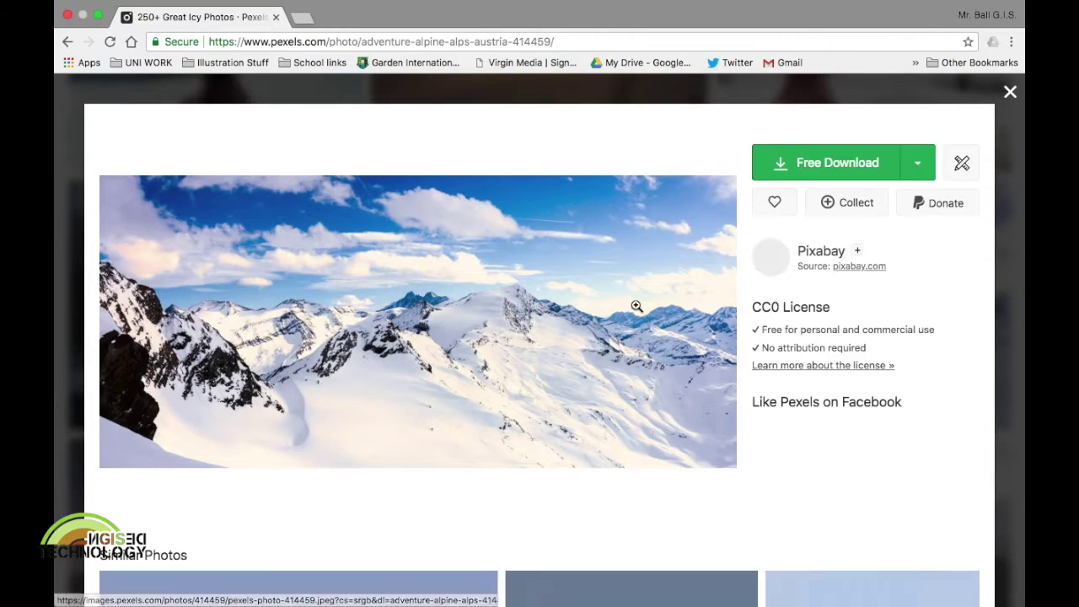
{"action": "left_click", "coordinate": [480, 310]}
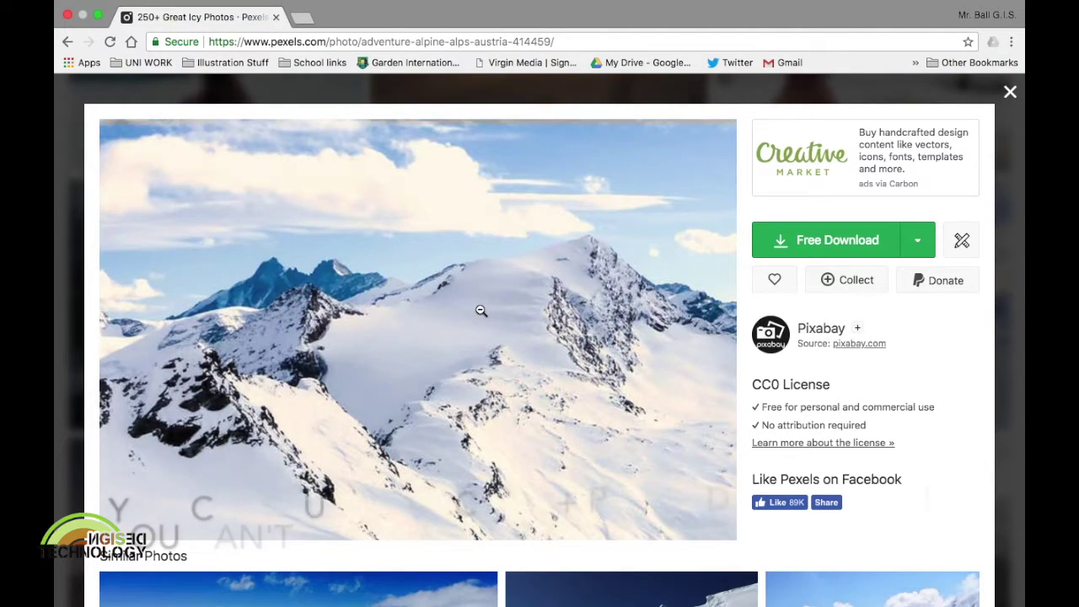
{"action": "right_click", "coordinate": [481, 310]}
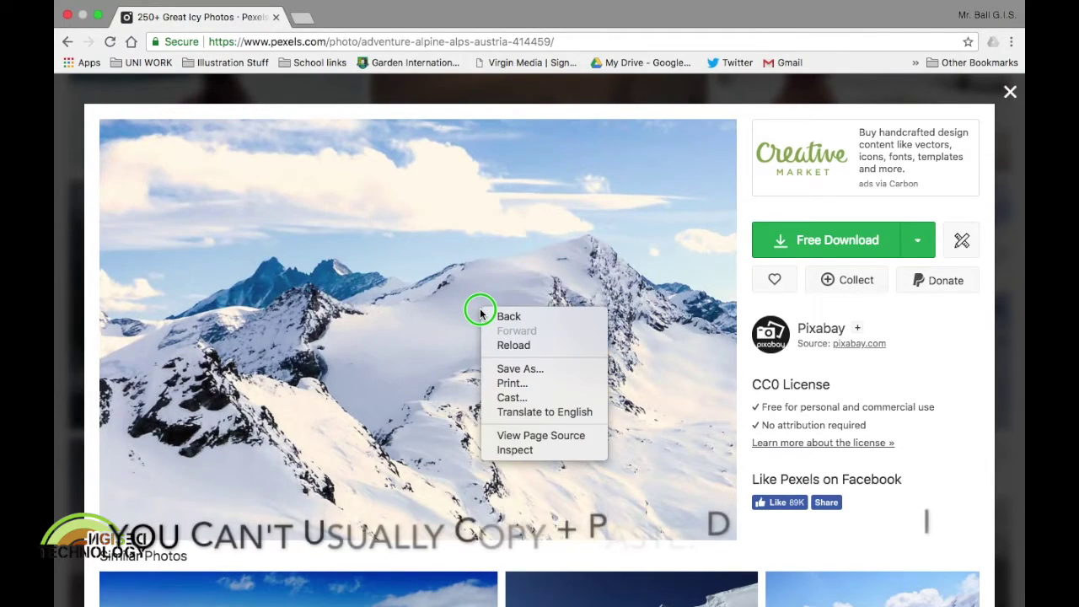
{"action": "left_click", "coordinate": [517, 369]}
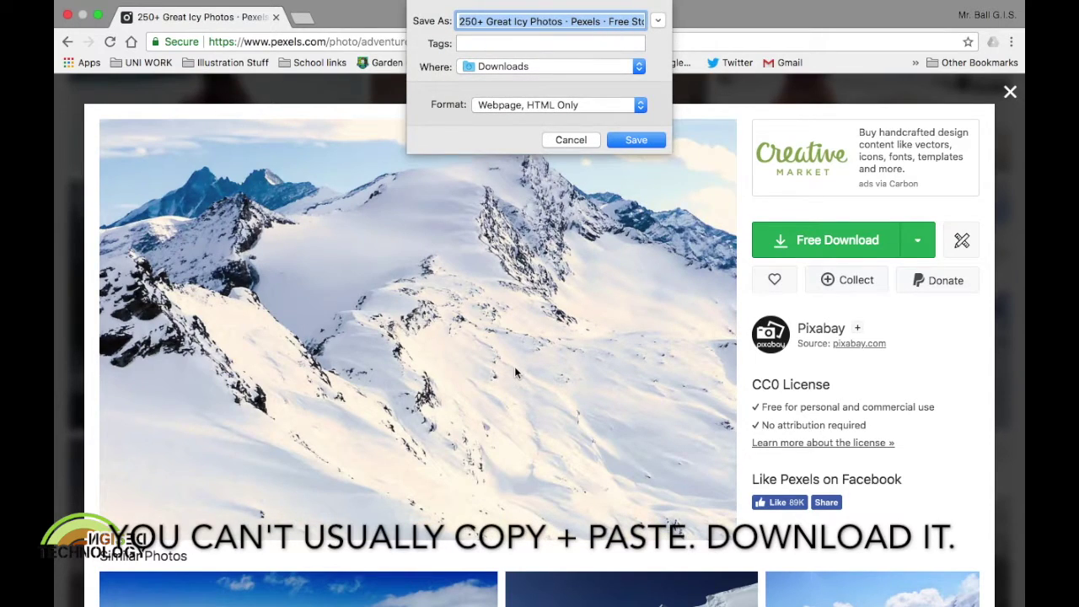
{"action": "left_click", "coordinate": [565, 140]}
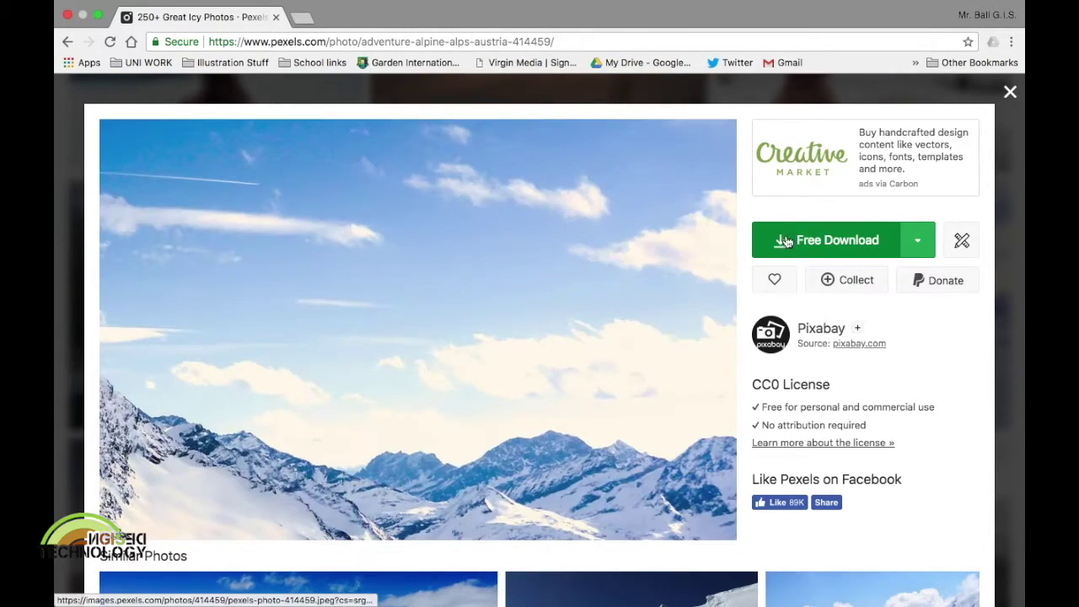
{"action": "left_click", "coordinate": [811, 246]}
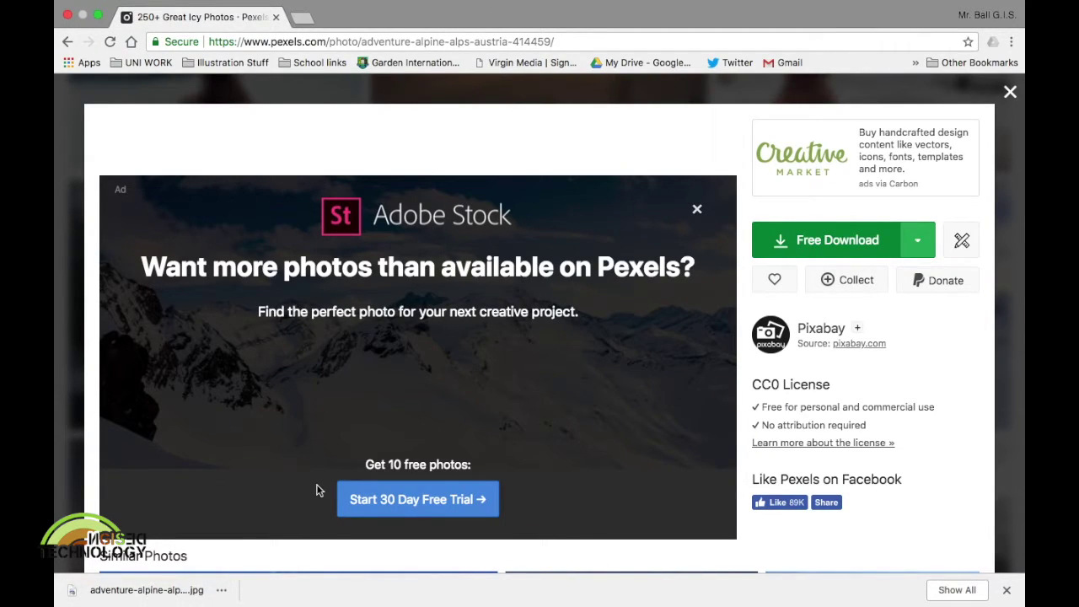
{"action": "key", "text": "ctrl+Up"}
{"action": "left_click", "coordinate": [756, 580]}
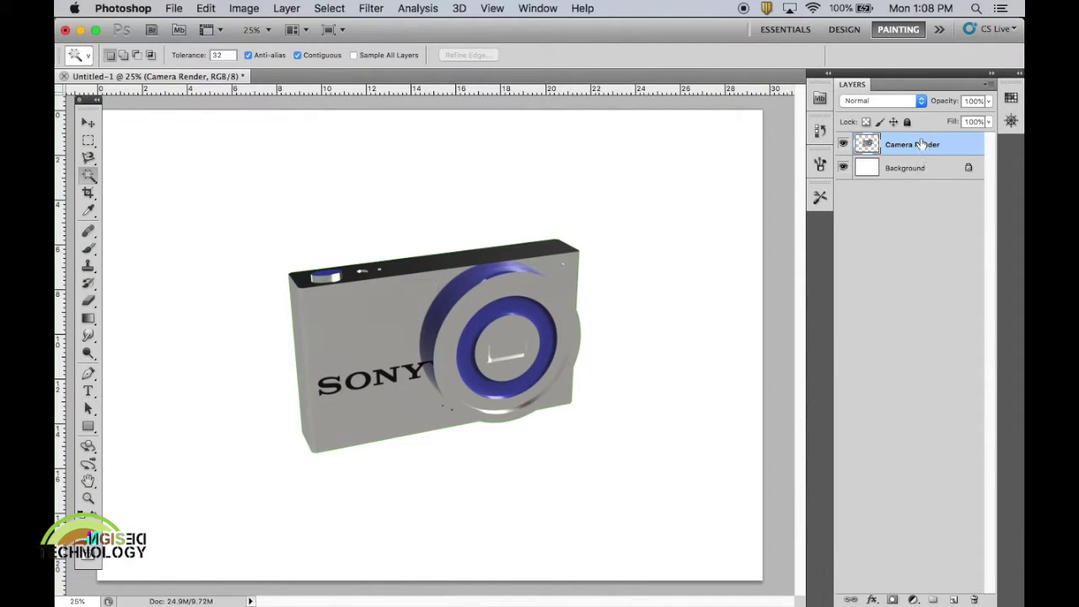
- Place adventure-alpine-alps-414459.jpg into the poster
{"action": "left_click", "coordinate": [174, 7]}
{"action": "left_click", "coordinate": [206, 314]}
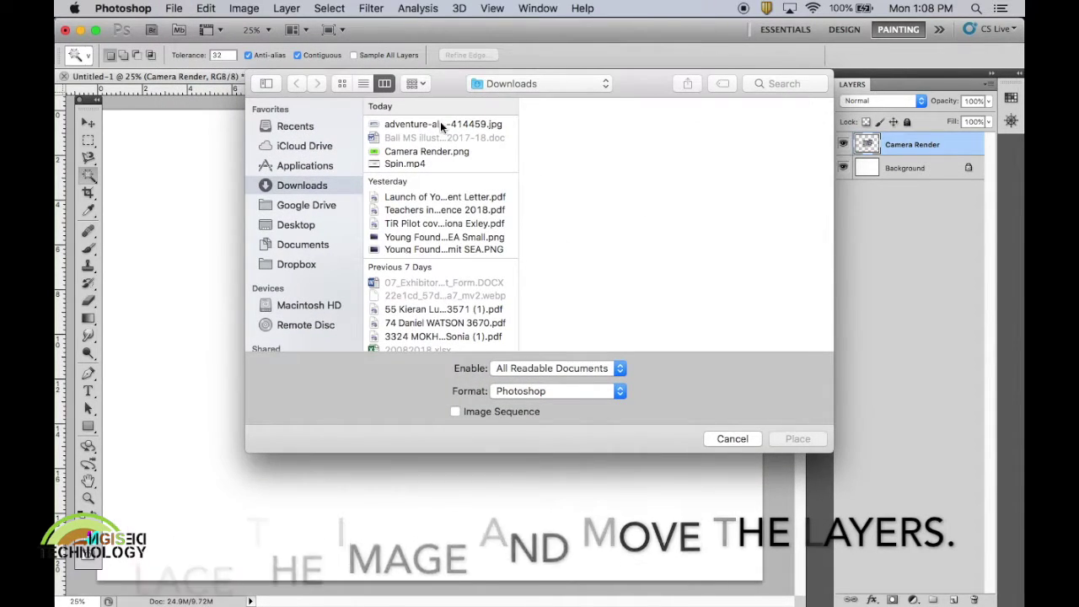
{"action": "left_click", "coordinate": [440, 122]}
{"action": "left_click", "coordinate": [812, 440]}
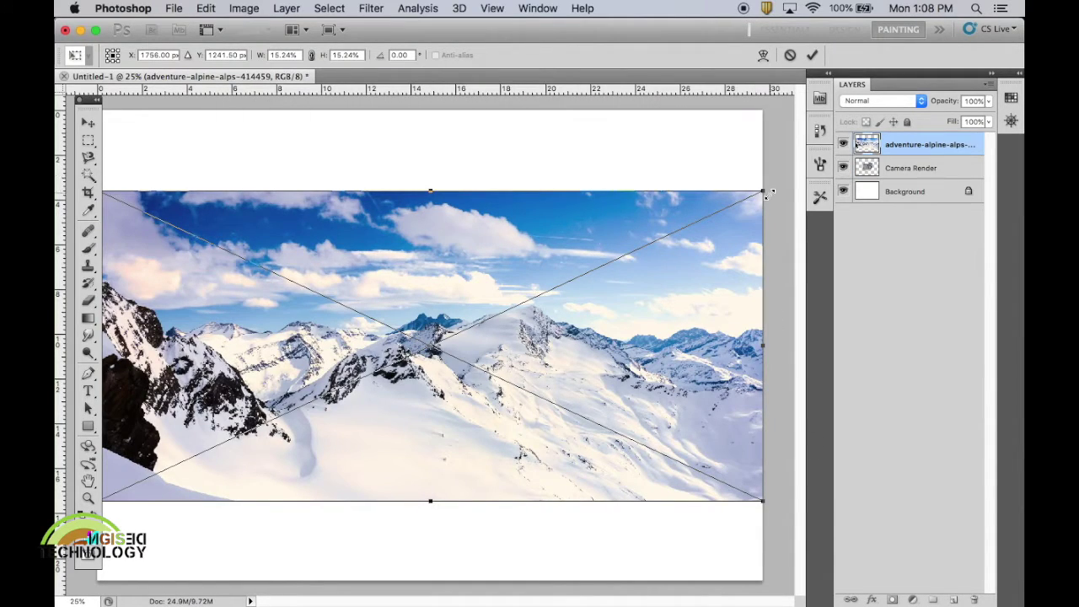
- Scale and position the alpine photo to cover the whole canvas, then commit it
{"action": "left_click_drag", "start_coordinate": [764, 192], "coordinate": [947, 113]}
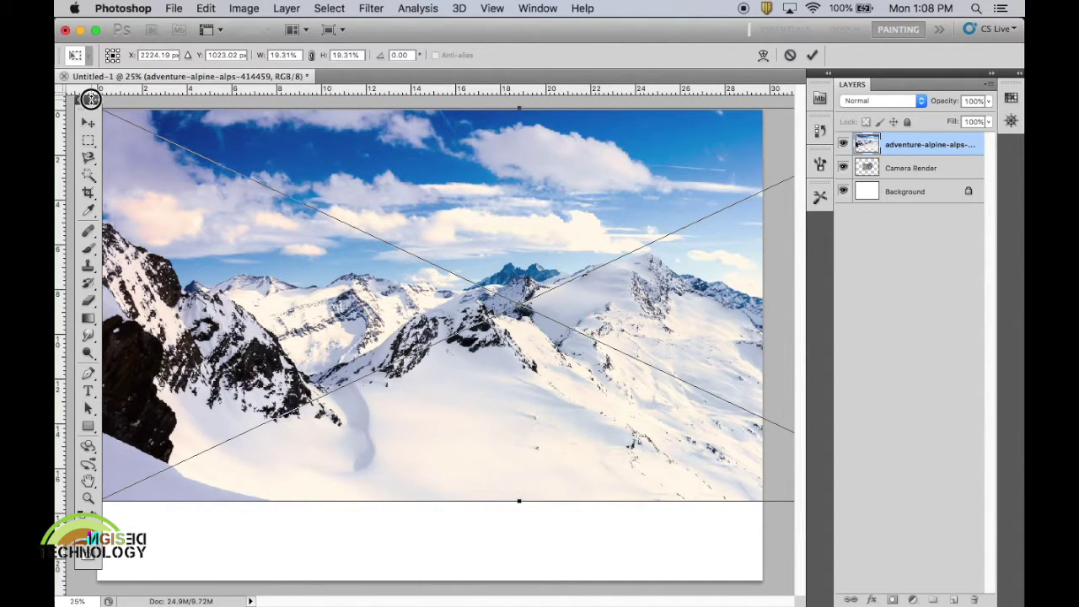
{"action": "left_click_drag", "start_coordinate": [90, 99], "coordinate": [56, 102]}
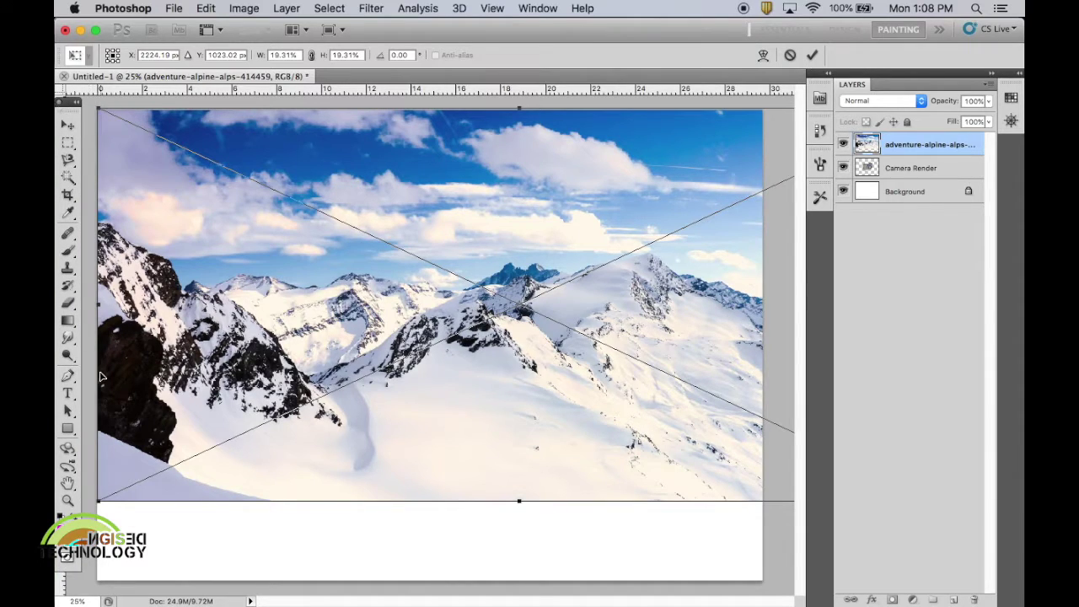
{"action": "left_click_drag", "start_coordinate": [98, 501], "coordinate": [57, 597]}
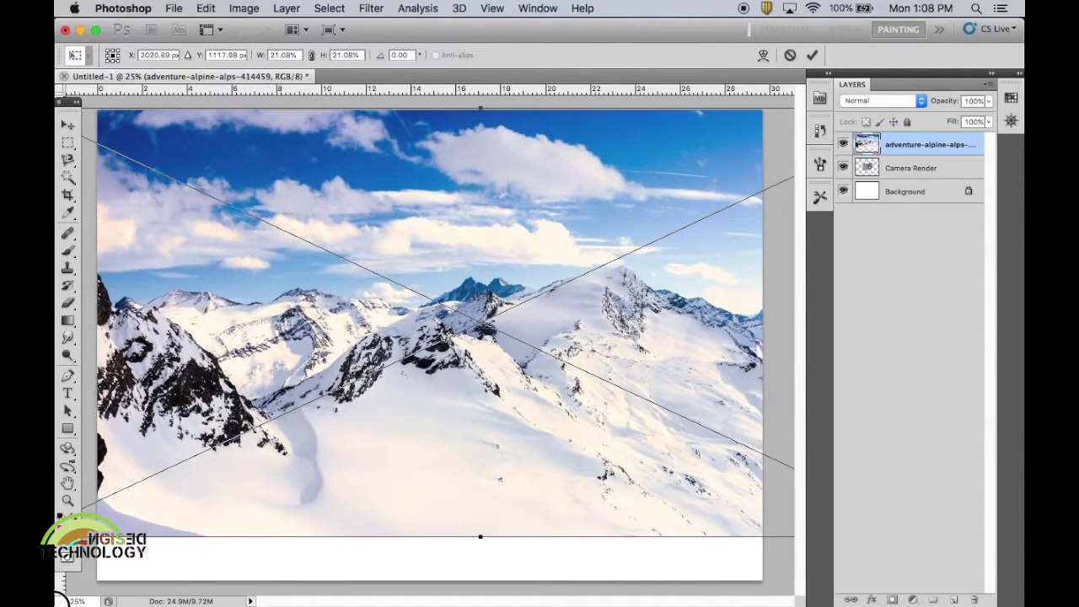
{"action": "left_click_drag", "start_coordinate": [495, 504], "coordinate": [277, 502]}
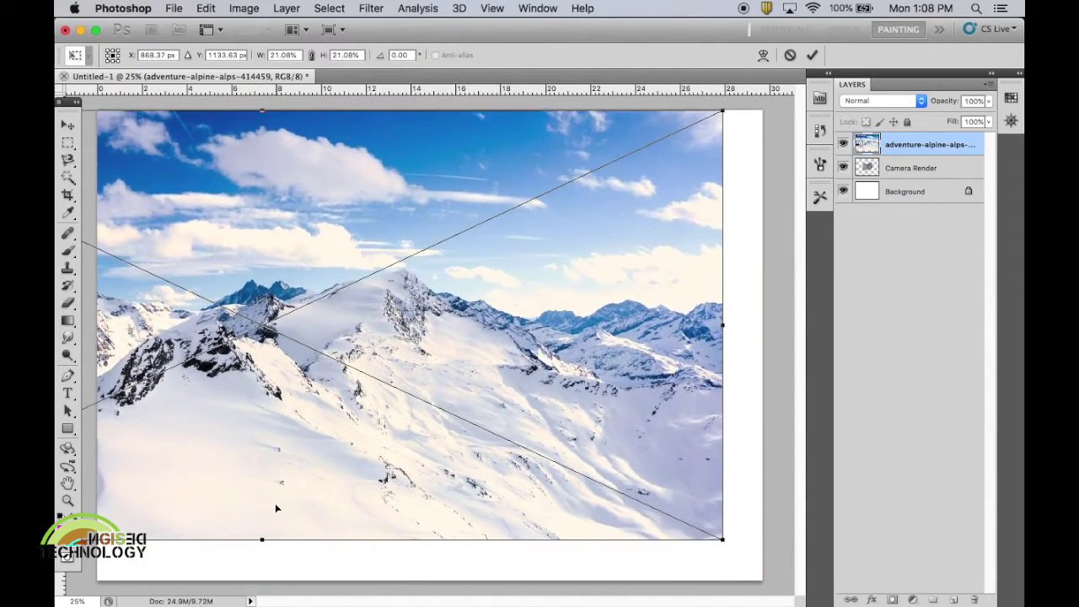
{"action": "left_click_drag", "start_coordinate": [723, 537], "coordinate": [796, 590]}
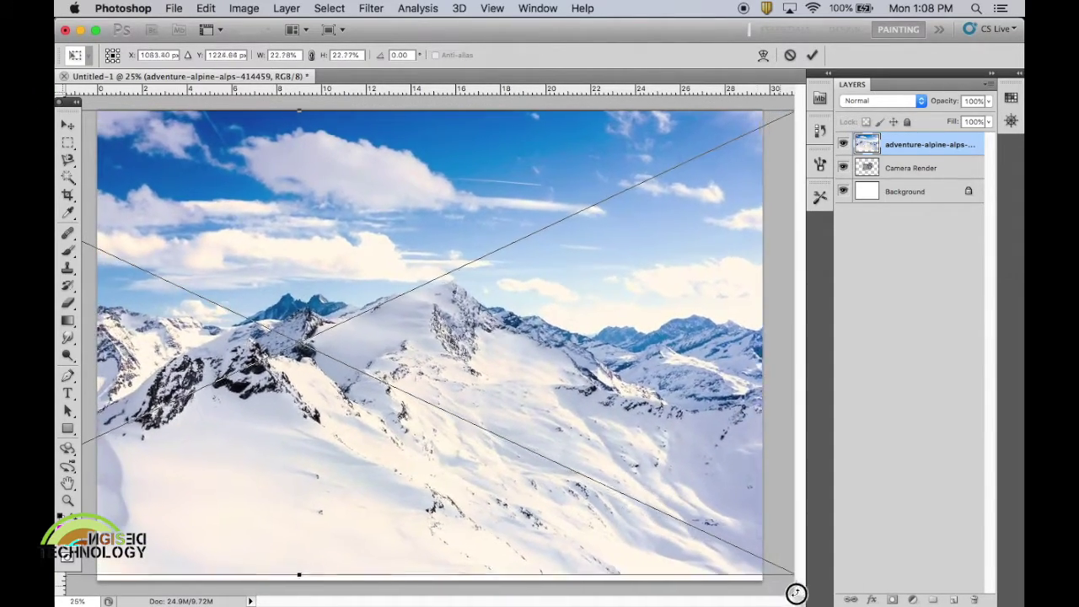
{"action": "left_click_drag", "start_coordinate": [530, 359], "coordinate": [673, 373]}
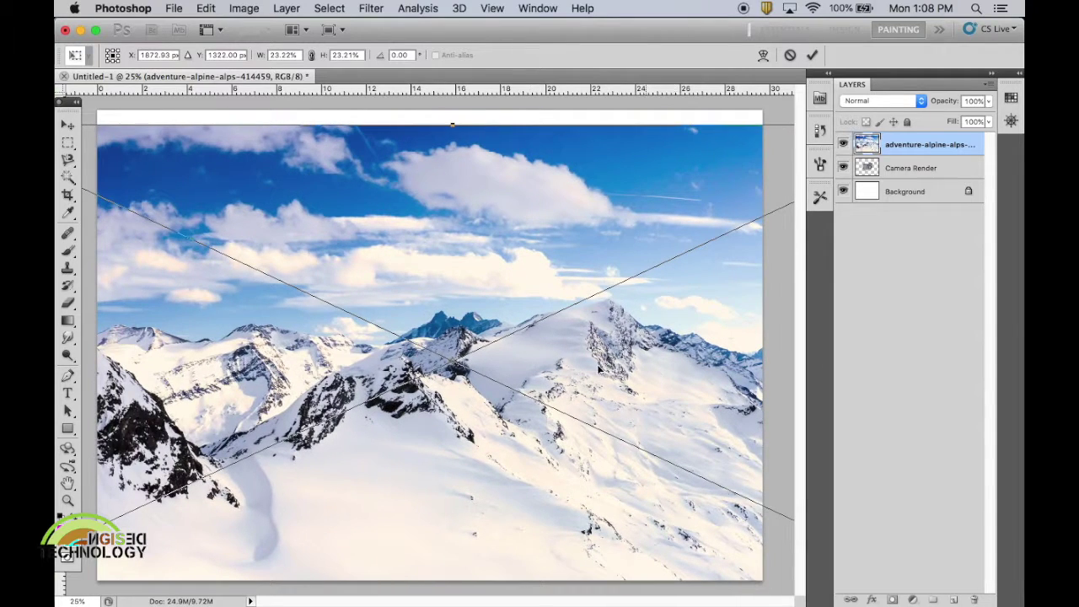
{"action": "left_click_drag", "start_coordinate": [513, 395], "coordinate": [532, 383]}
{"action": "key", "text": "Return"}
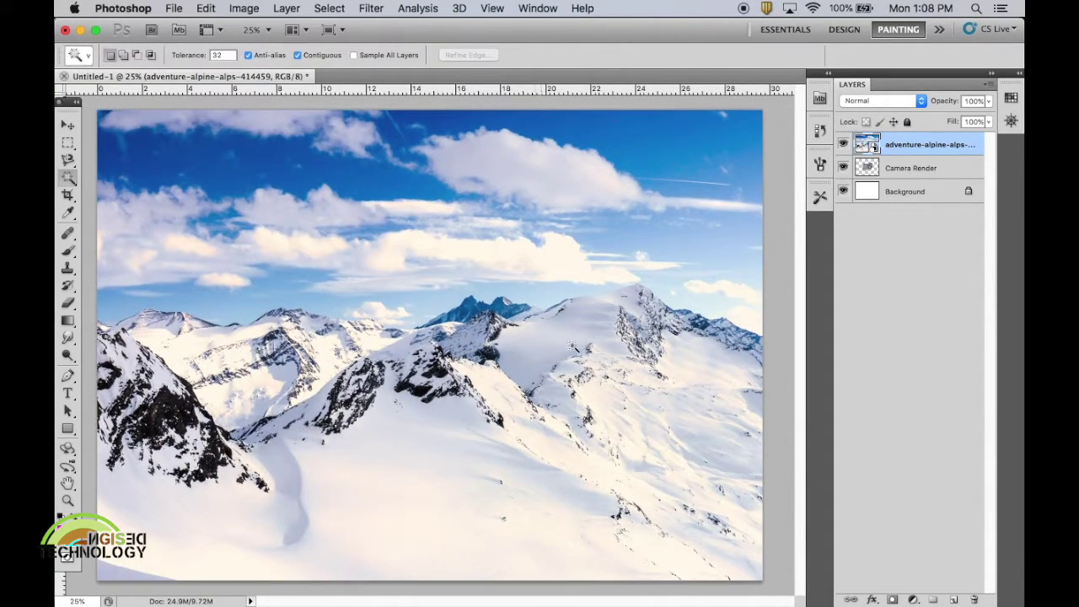
- Put the mountain layer below Camera Render and move the camera left
{"action": "left_click_drag", "start_coordinate": [900, 141], "coordinate": [902, 173]}
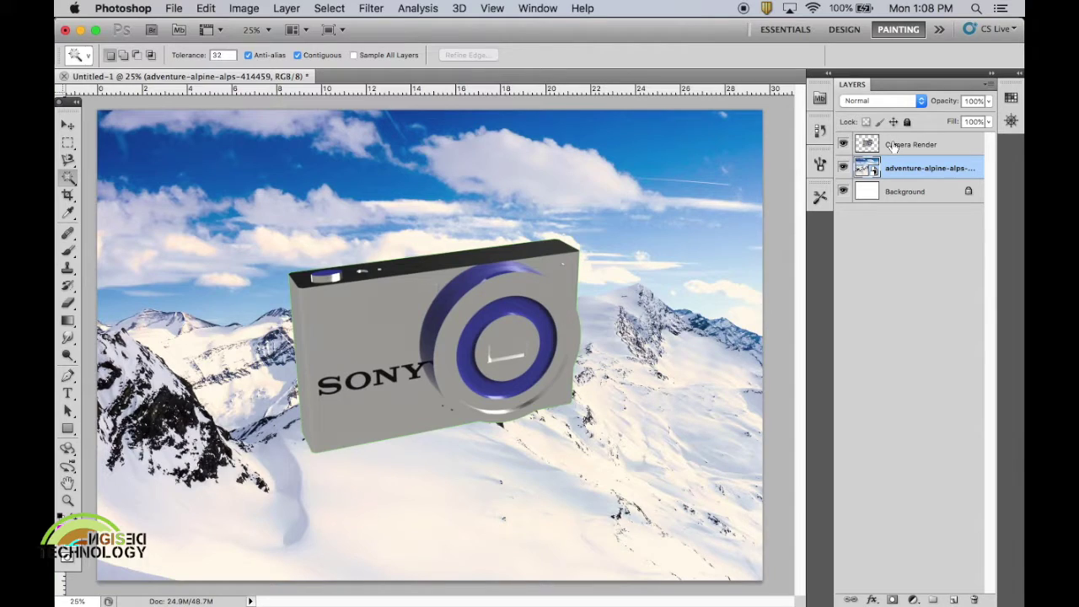
{"action": "left_click", "coordinate": [894, 147]}
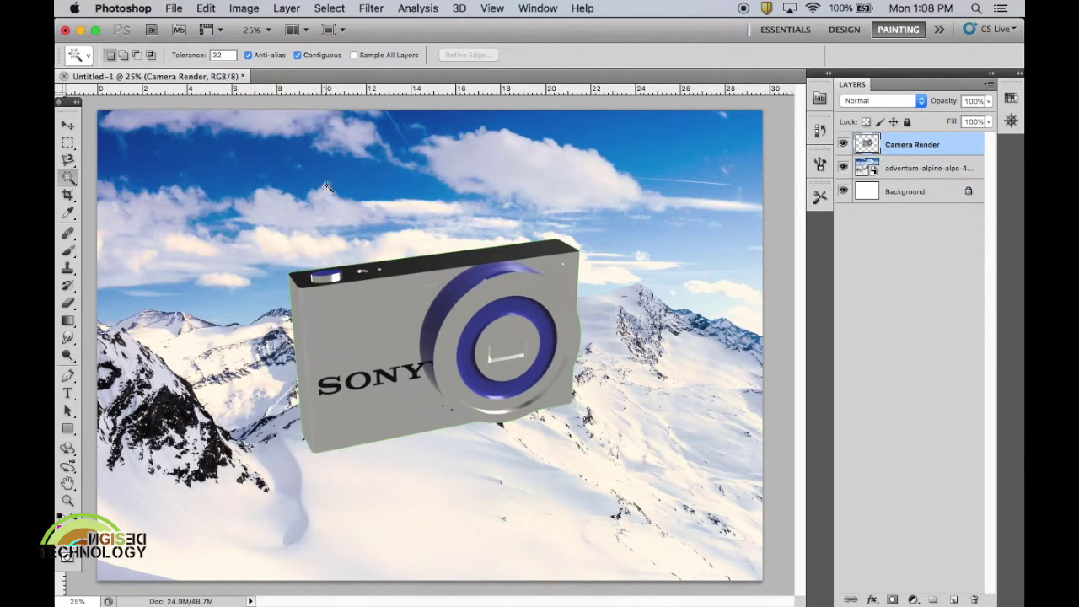
{"action": "key", "text": "v"}
{"action": "left_click_drag", "start_coordinate": [490, 332], "coordinate": [333, 350]}
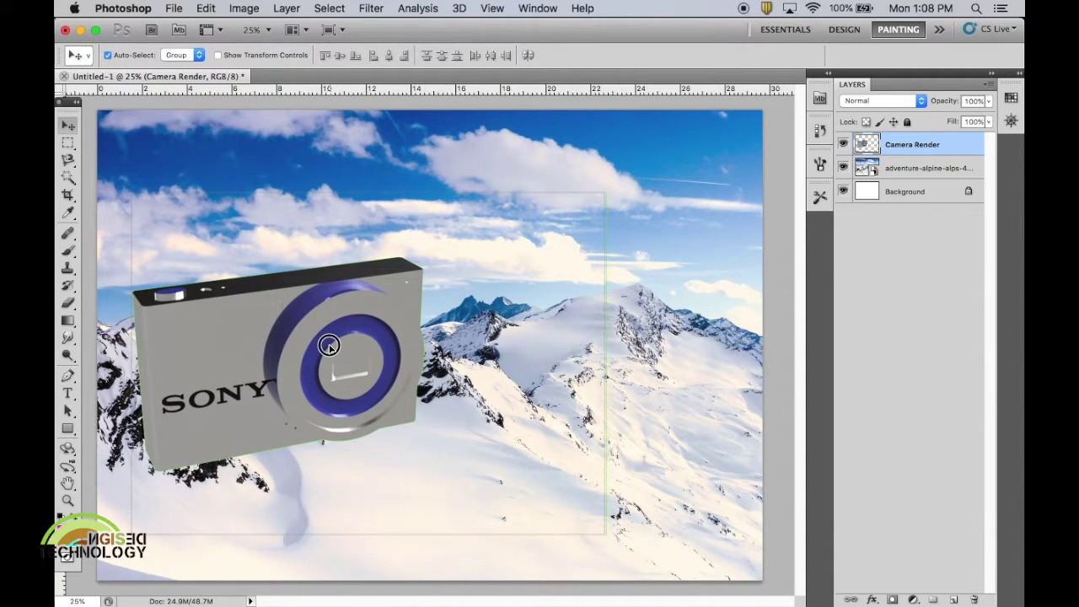
- Scale the camera render proportionally to 77% and commit it
{"action": "key", "text": "super+t"}
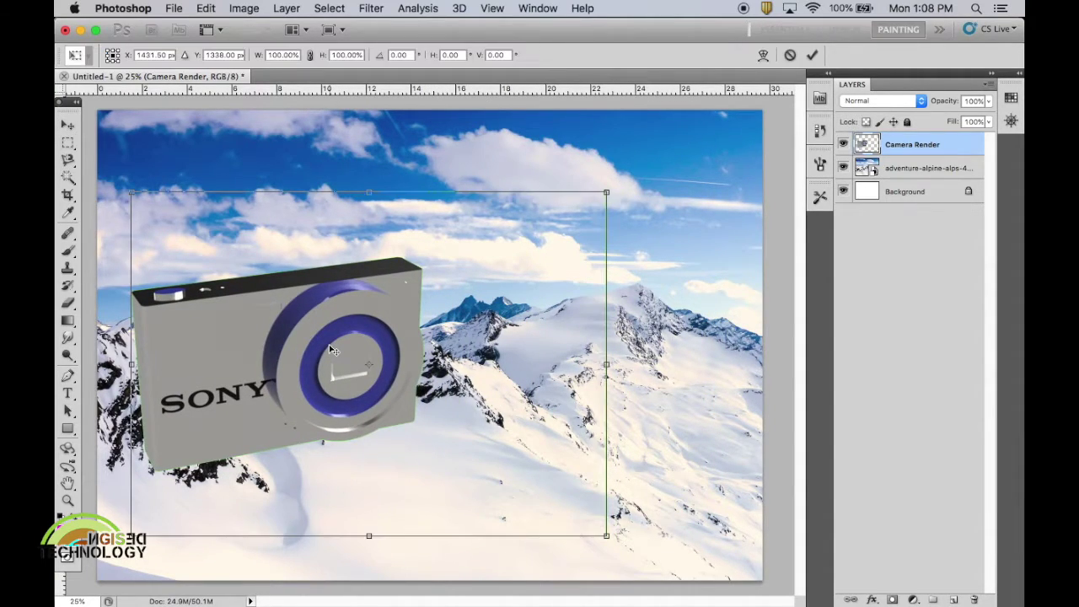
{"action": "mouse_move", "coordinate": [606, 193]}
{"action": "left_mouse_down"}
{"action": "mouse_move", "coordinate": [443, 264]}
{"action": "mouse_move", "coordinate": [479, 245]}
{"action": "left_mouse_up"}
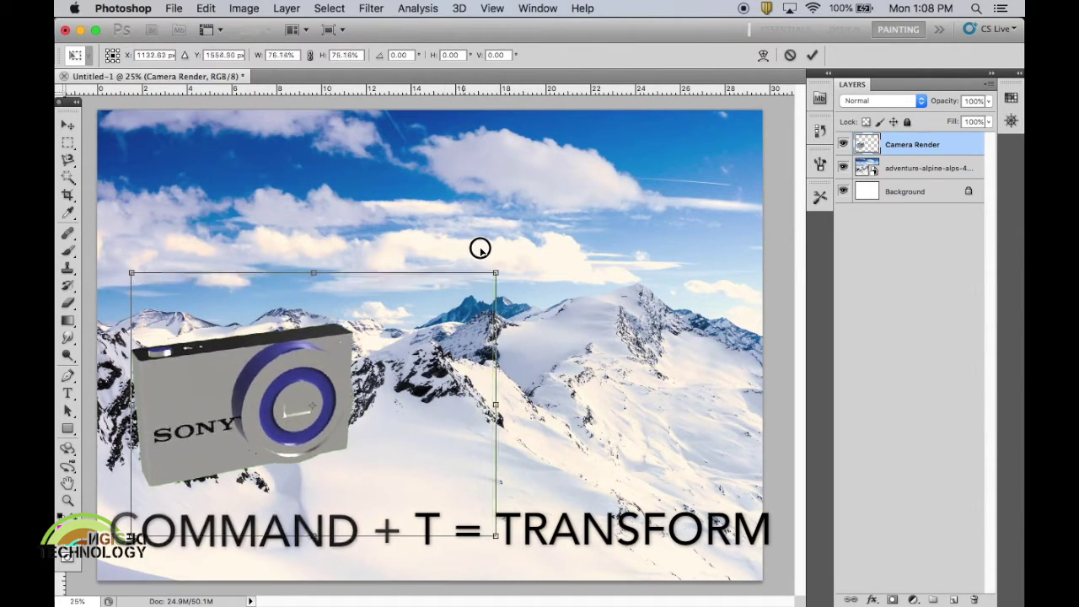
{"action": "left_click_drag", "start_coordinate": [338, 380], "coordinate": [346, 320]}
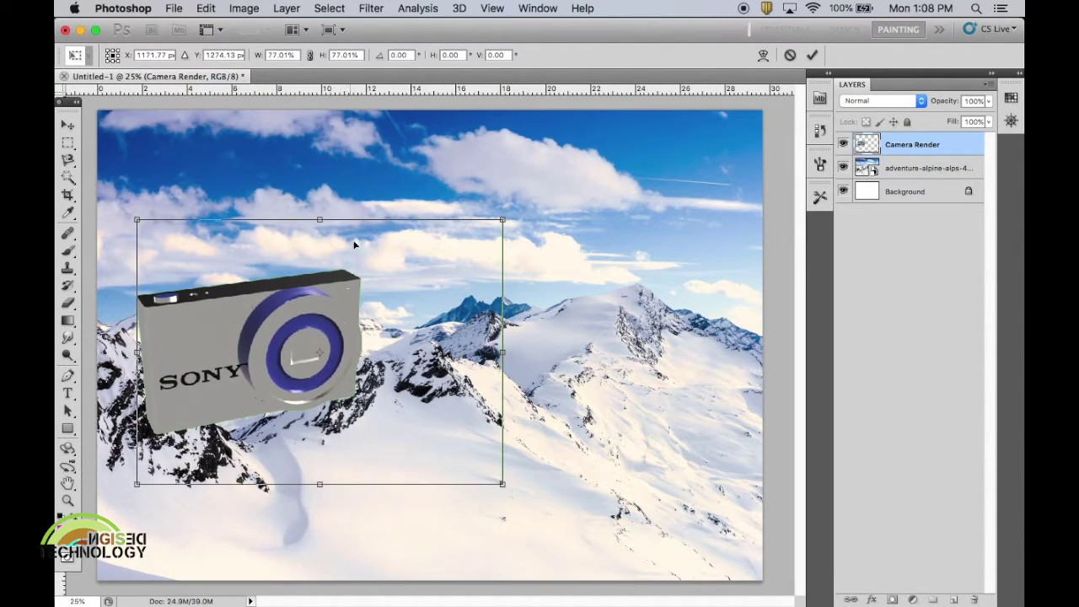
{"action": "mouse_move", "coordinate": [321, 219]}
{"action": "left_mouse_down"}
{"action": "mouse_move", "coordinate": [317, 311]}
{"action": "mouse_move", "coordinate": [323, 235]}
{"action": "left_mouse_up"}
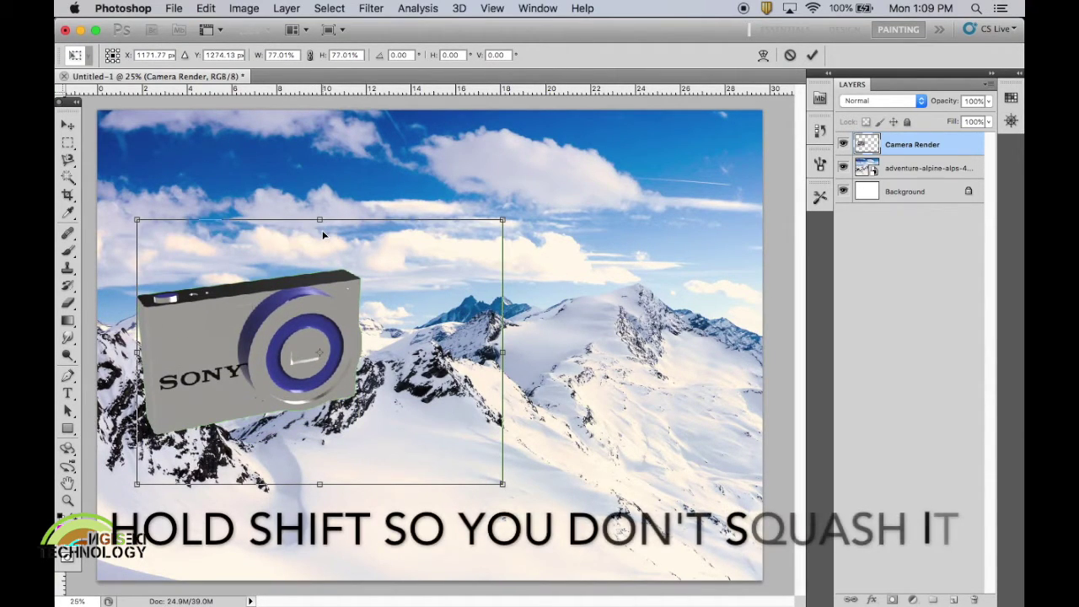
{"action": "key", "text": "Return"}
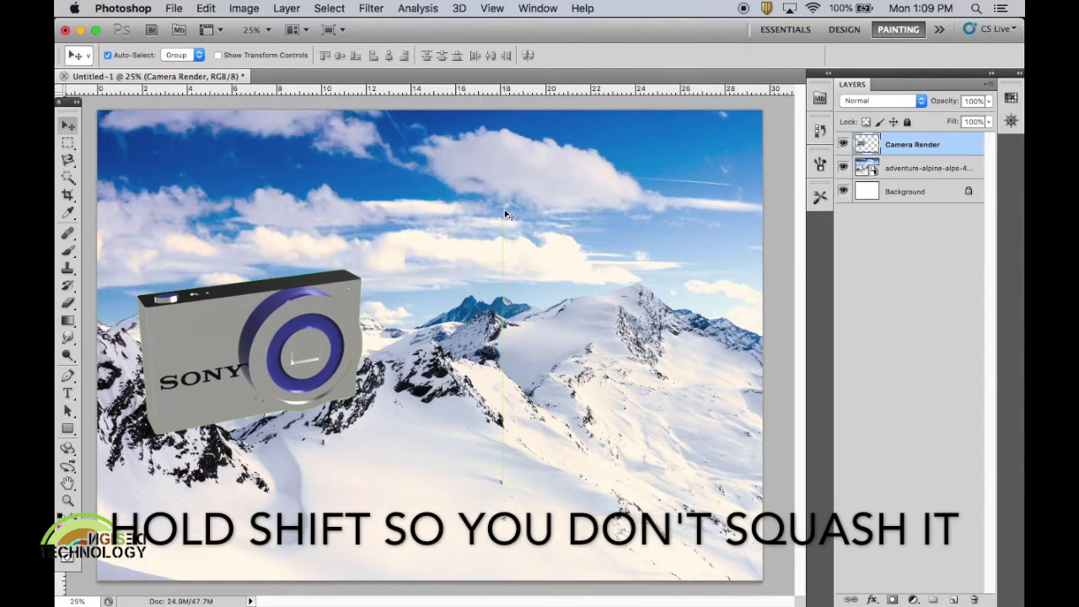
{"action": "left_click", "coordinate": [66, 305]}
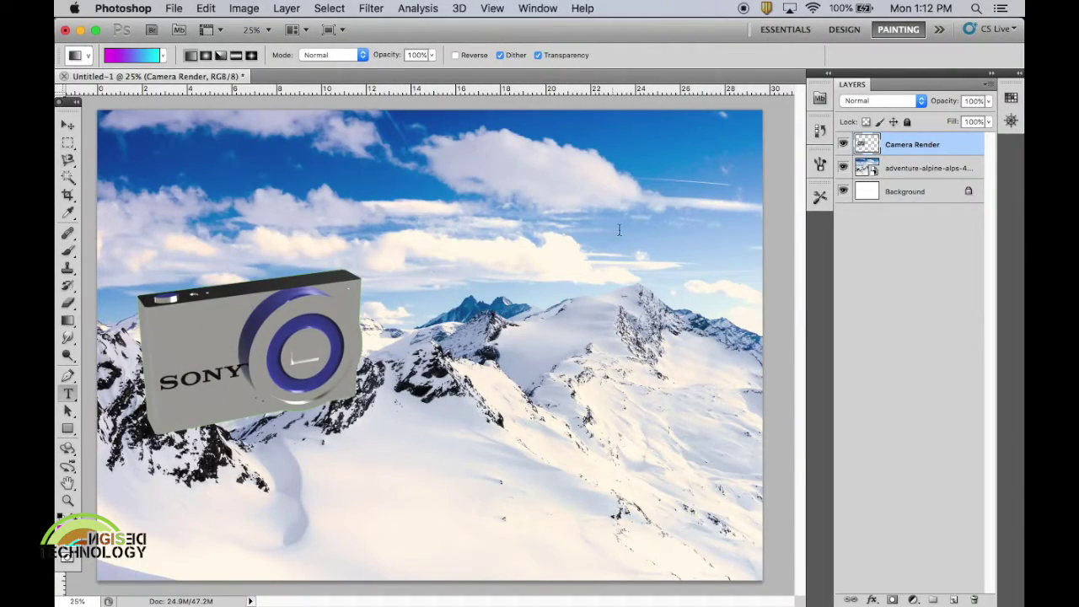
- Fill a new Layer 1 with magenta f002b0
{"action": "left_click", "coordinate": [954, 599]}
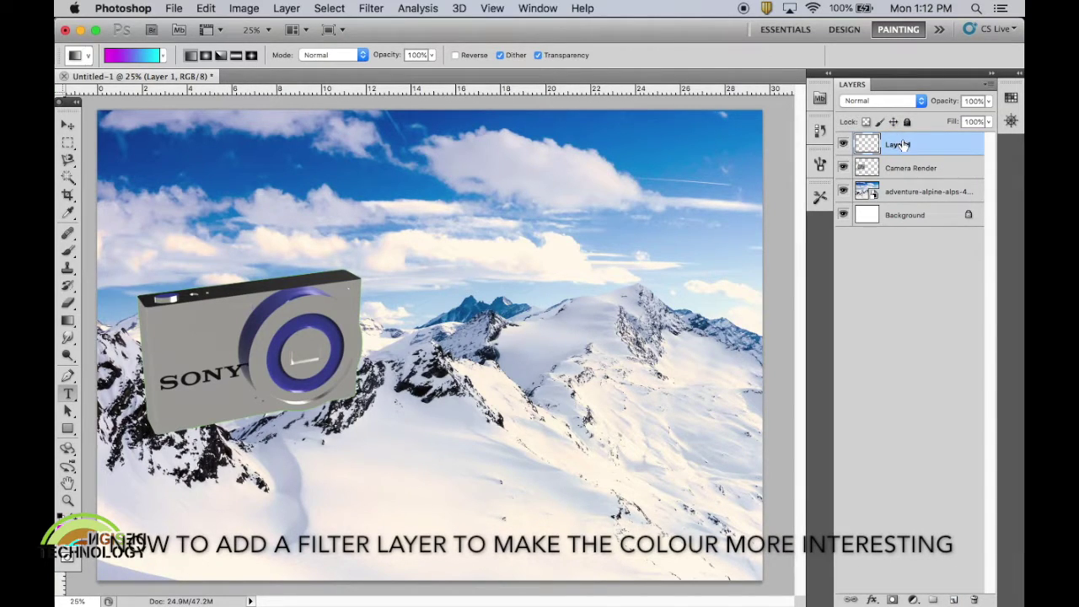
{"action": "left_click_drag", "start_coordinate": [68, 321], "coordinate": [111, 336]}
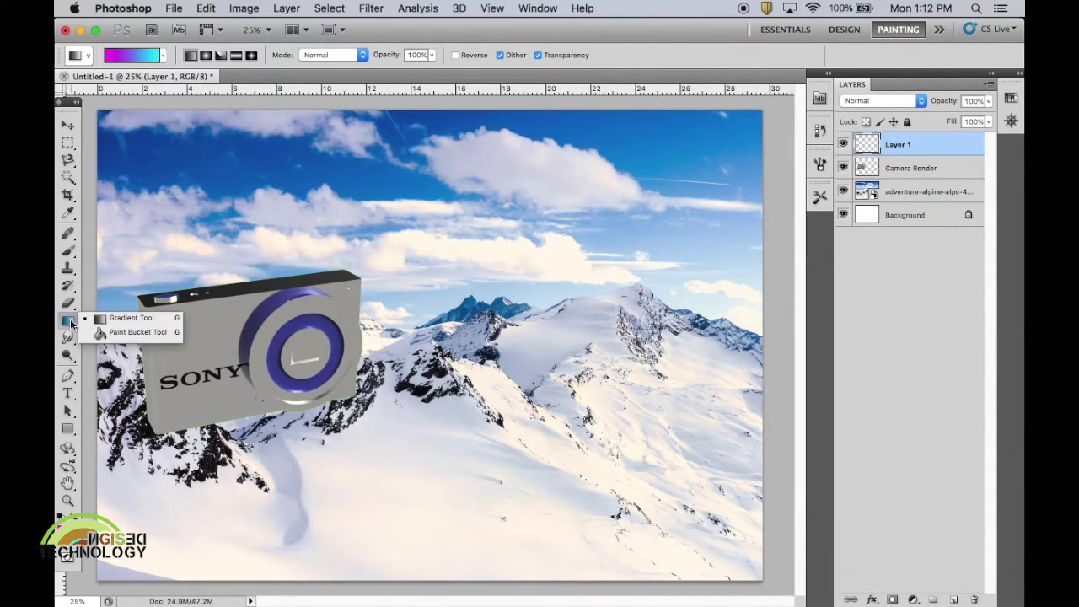
{"action": "left_click", "coordinate": [111, 334]}
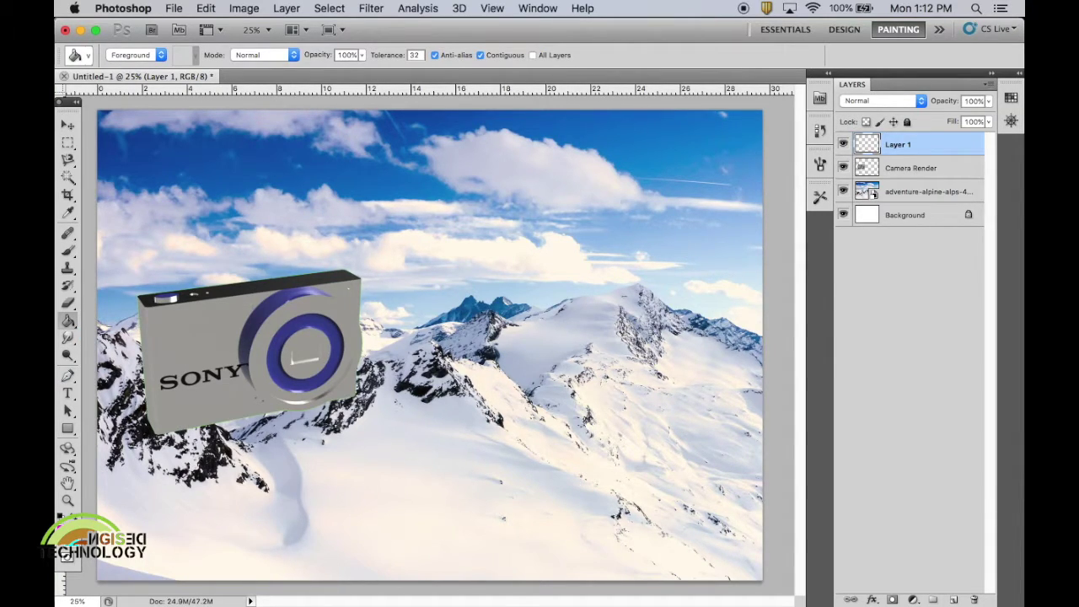
{"action": "left_click", "coordinate": [65, 512]}
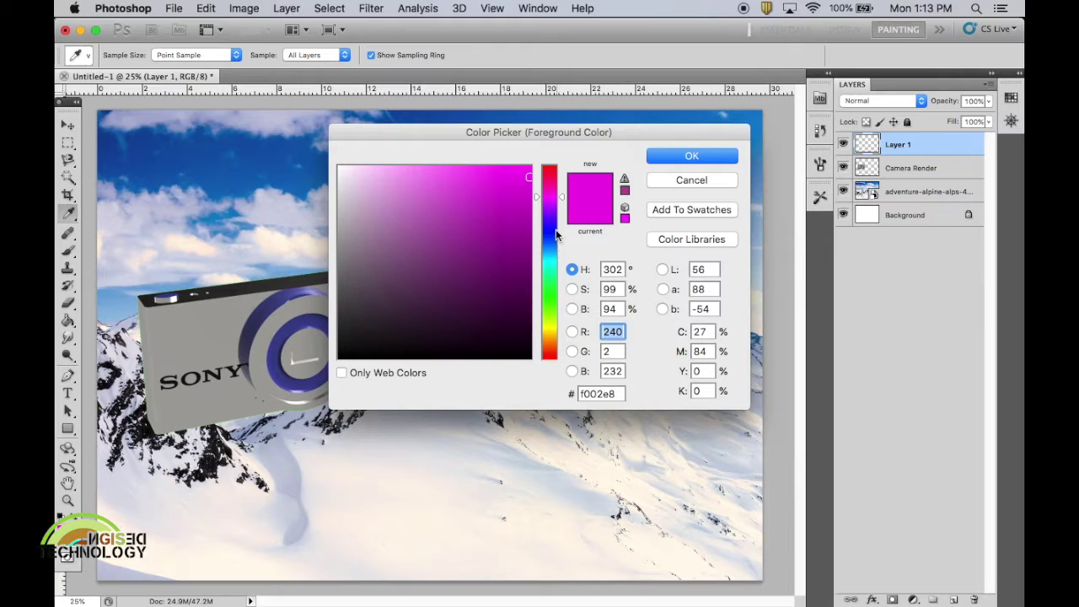
{"action": "left_click", "coordinate": [555, 229]}
{"action": "left_click", "coordinate": [551, 188]}
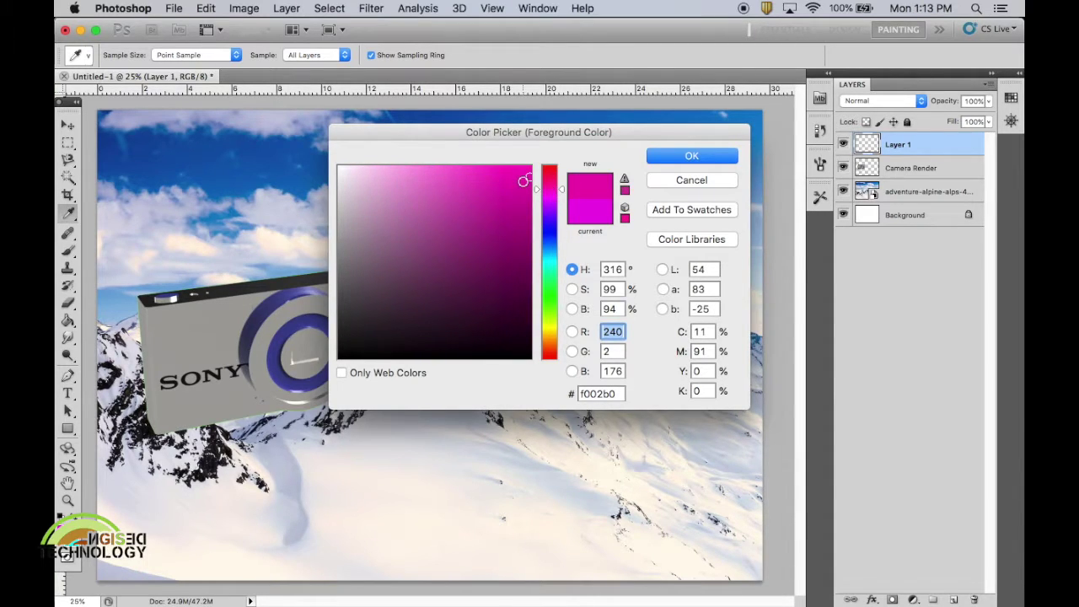
{"action": "left_click", "coordinate": [674, 158]}
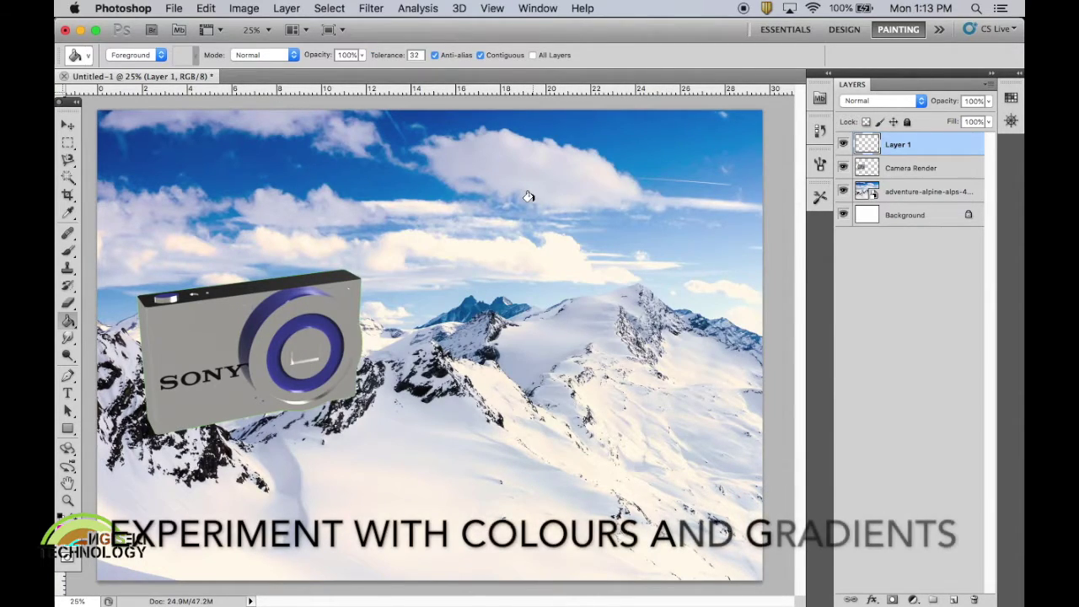
{"action": "left_click", "coordinate": [529, 198]}
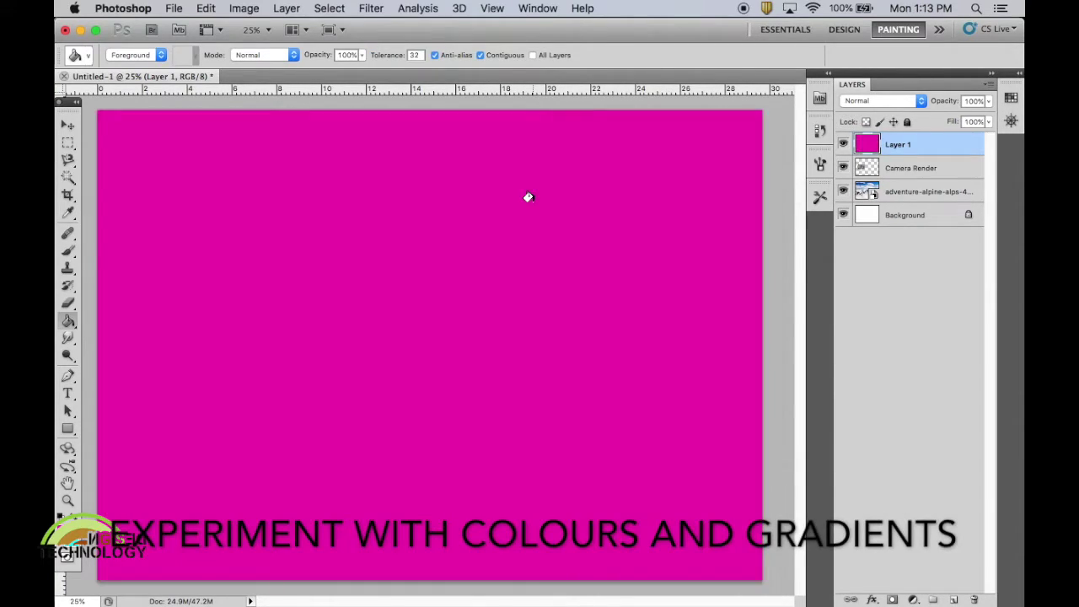
- Try the magenta layer in Overlay at 13–39% opacity, then replace it with an empty layer
{"action": "left_click", "coordinate": [919, 100]}
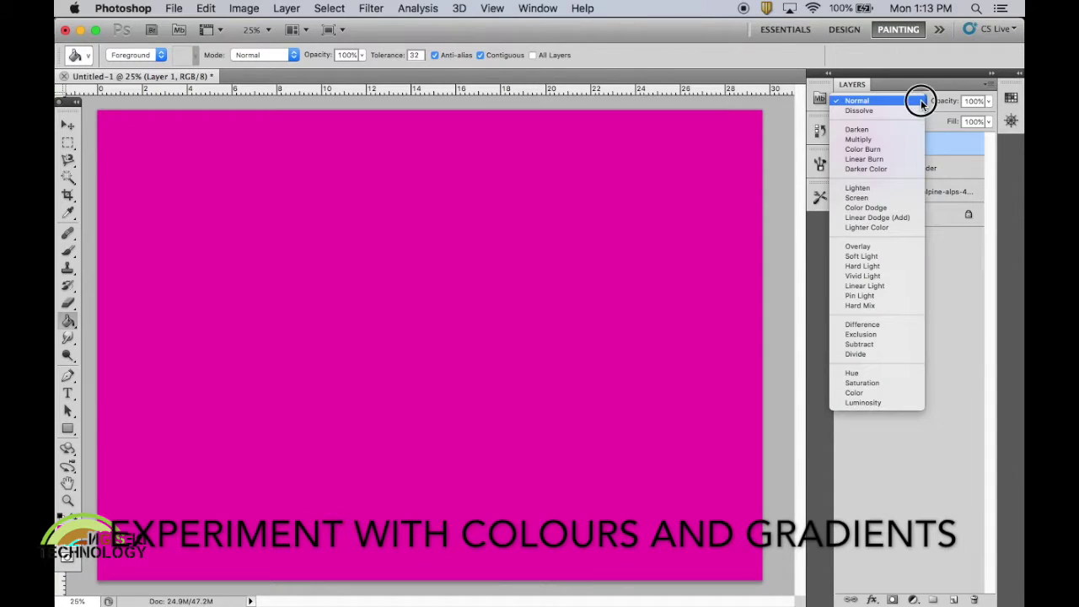
{"action": "left_click", "coordinate": [870, 246]}
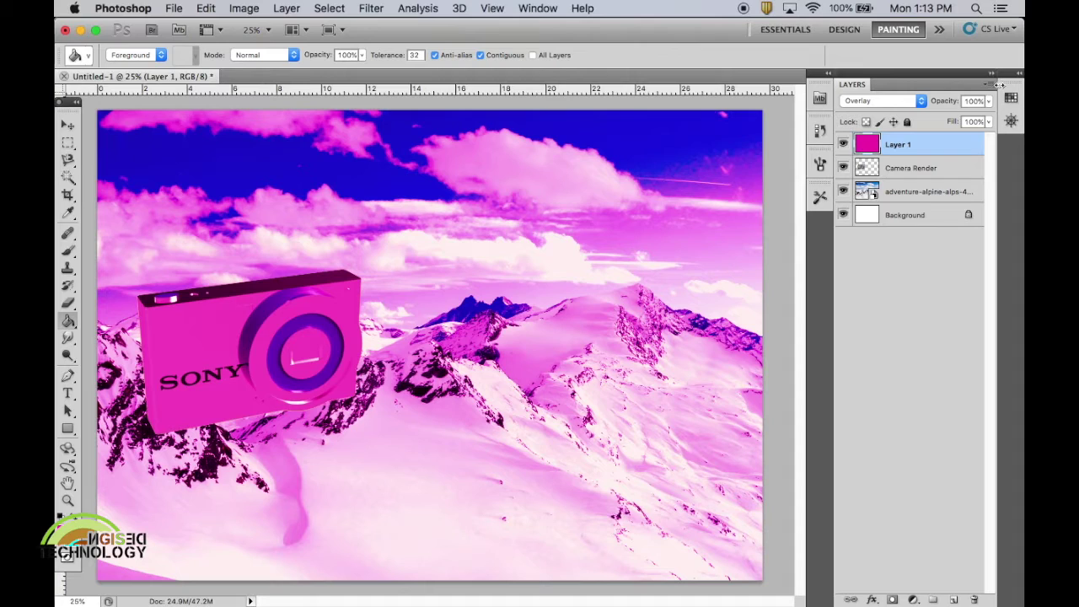
{"action": "left_click", "coordinate": [990, 102]}
{"action": "left_click_drag", "start_coordinate": [970, 120], "coordinate": [924, 119]}
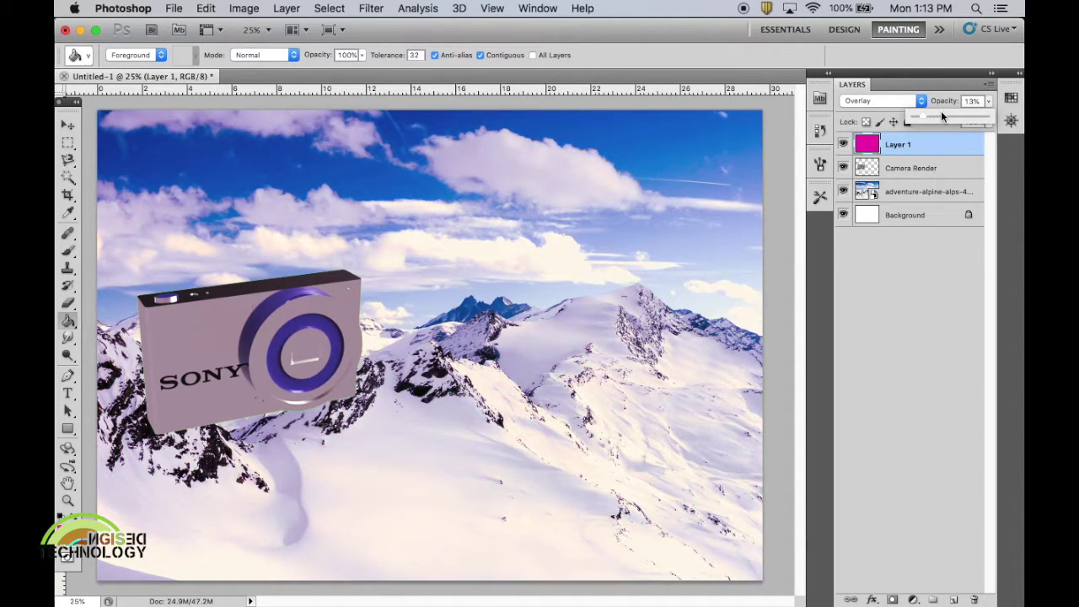
{"action": "left_click", "coordinate": [904, 145]}
{"action": "left_click_drag", "start_coordinate": [905, 146], "coordinate": [907, 174]}
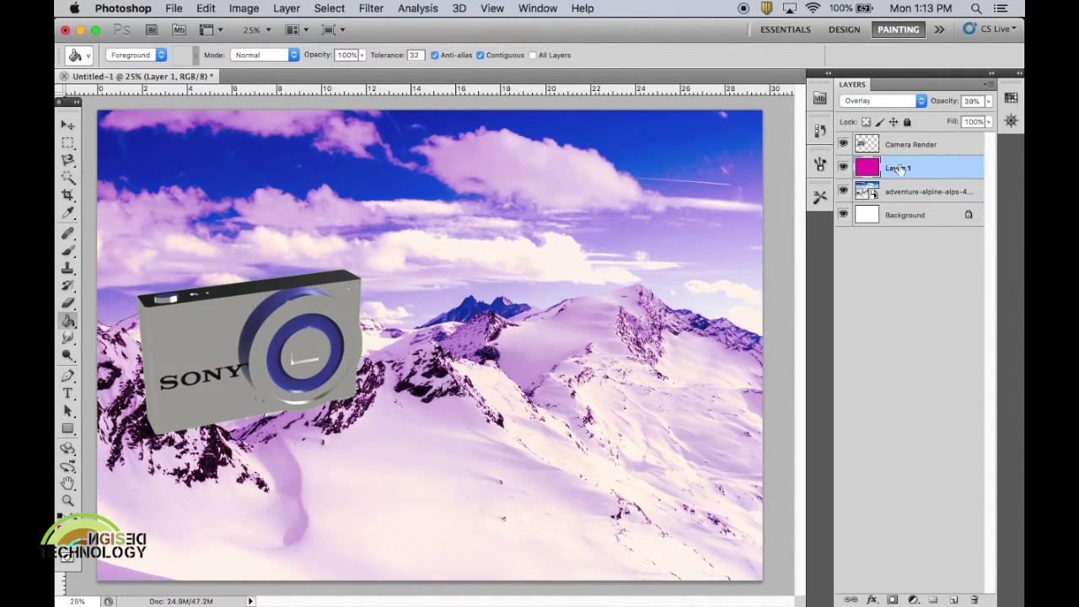
{"action": "left_click_drag", "start_coordinate": [921, 166], "coordinate": [974, 597]}
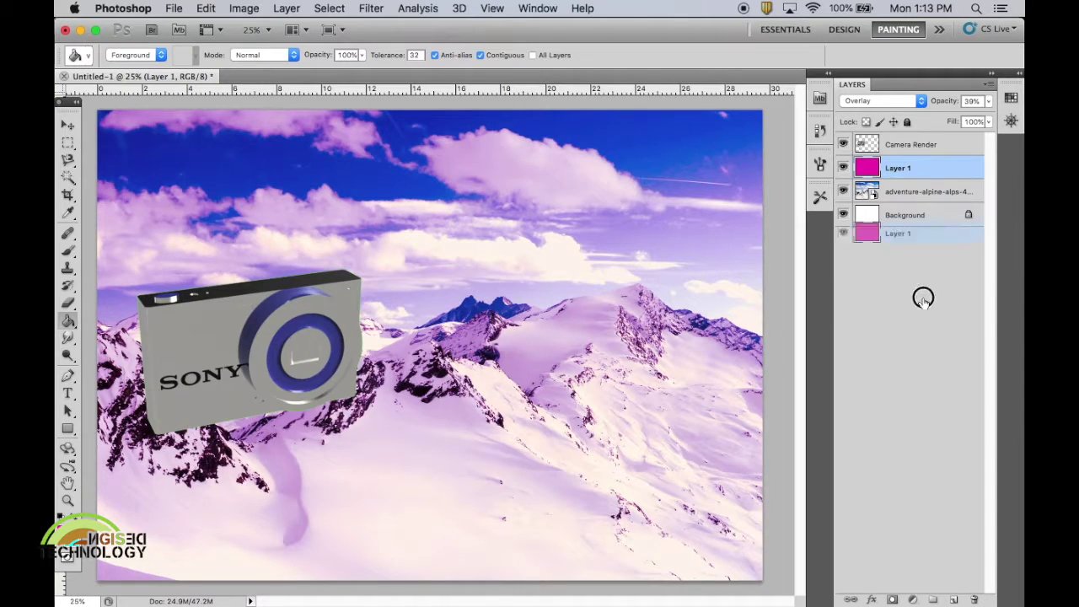
{"action": "left_click", "coordinate": [954, 599]}
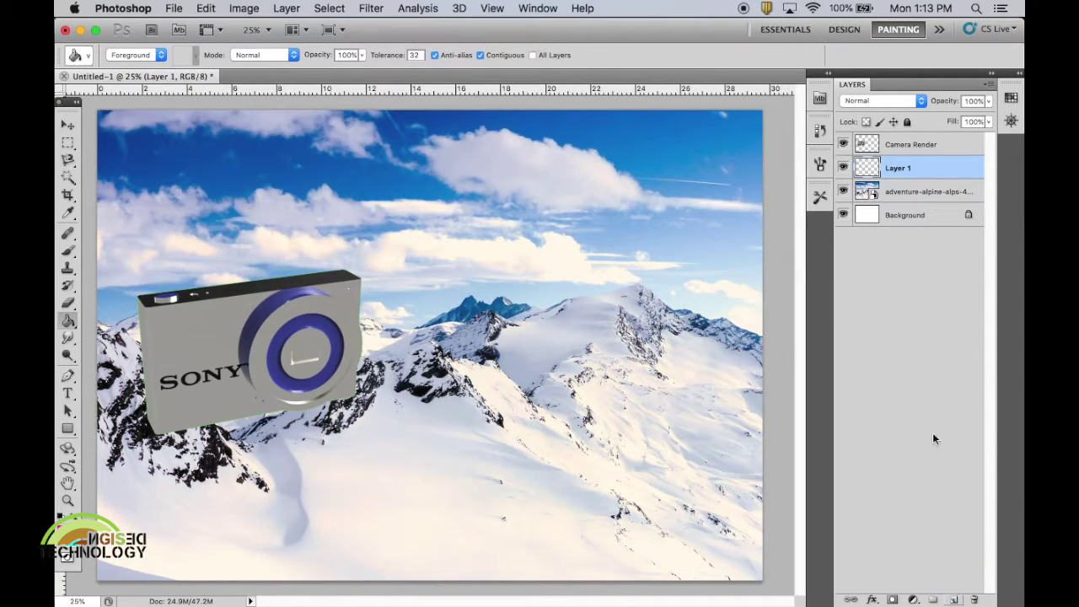
- Move Layer 1 to the top and fill it with a diagonal magenta-to-cyan gradient
{"action": "left_click_drag", "start_coordinate": [894, 166], "coordinate": [898, 145]}
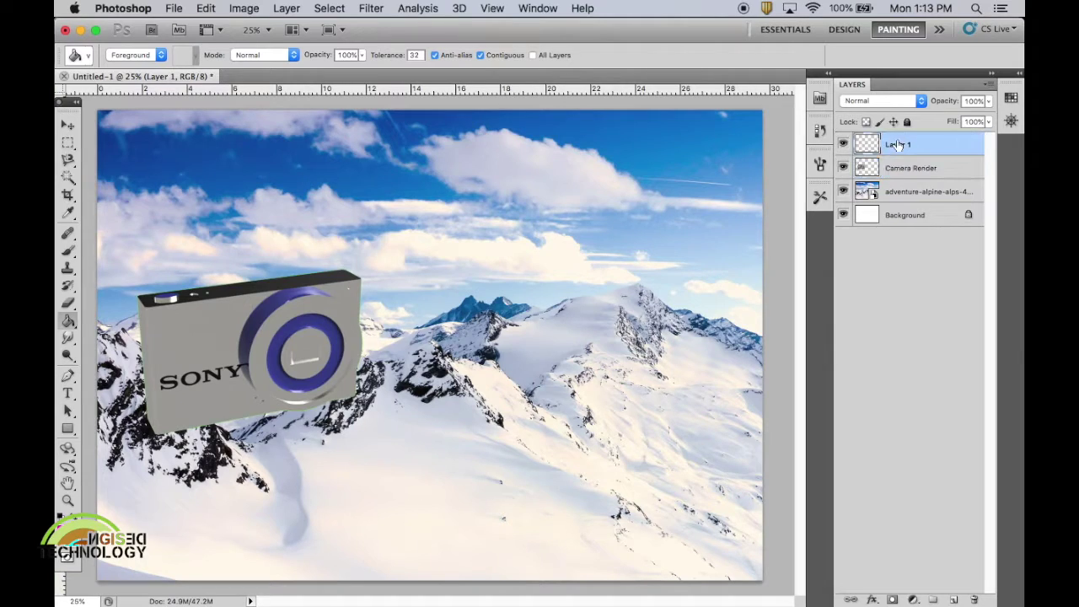
{"action": "left_click", "coordinate": [68, 319]}
{"action": "left_click", "coordinate": [112, 319]}
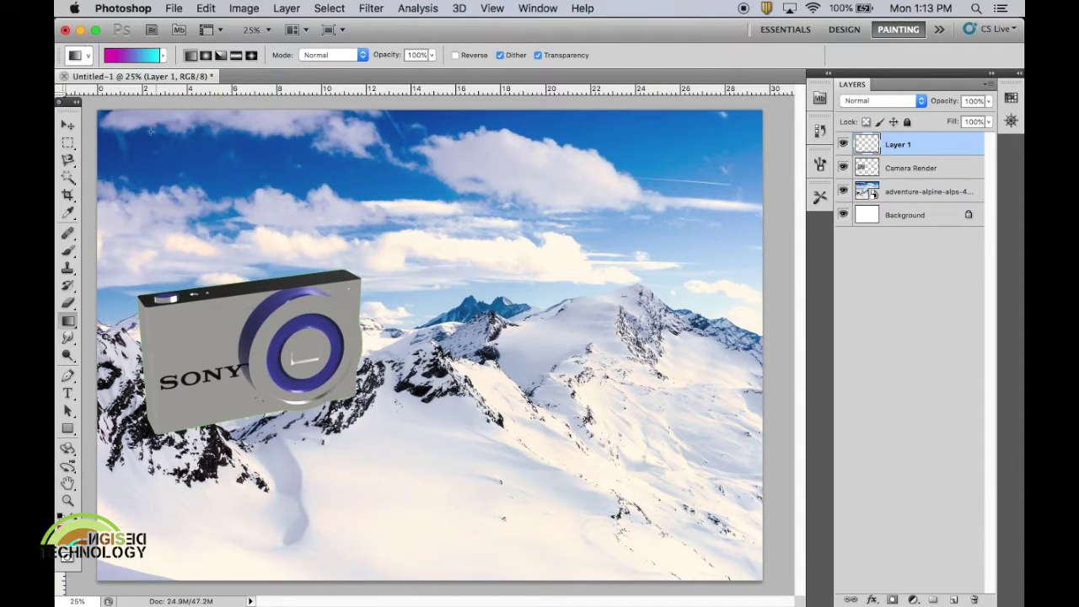
{"action": "left_click_drag", "start_coordinate": [103, 110], "coordinate": [653, 486]}
- Set the gradient layer to Overlay blending at 41% opacity
{"action": "left_click", "coordinate": [920, 98]}
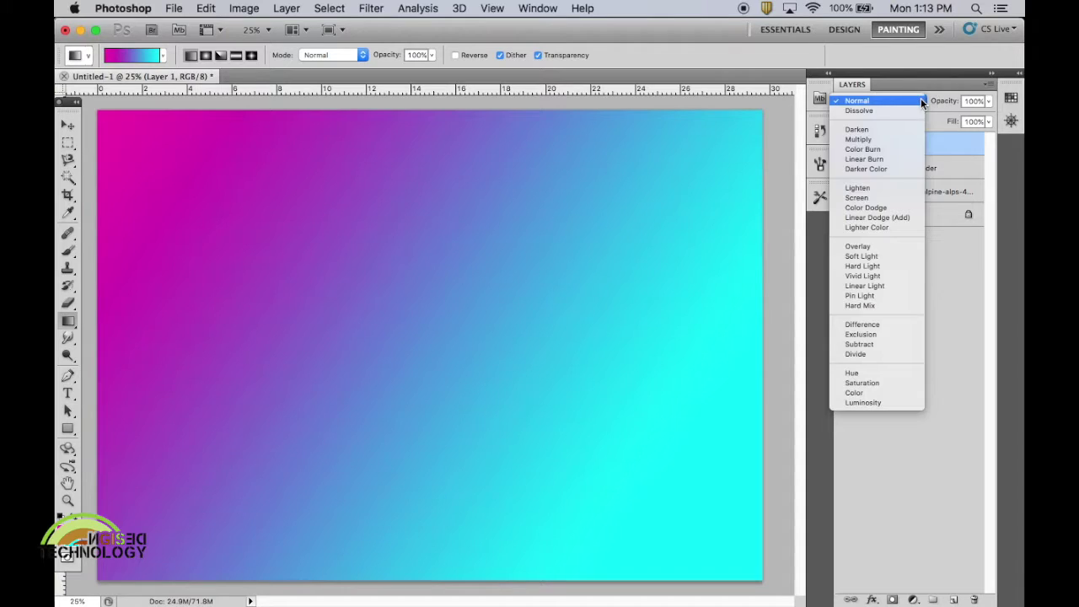
{"action": "left_click", "coordinate": [885, 246]}
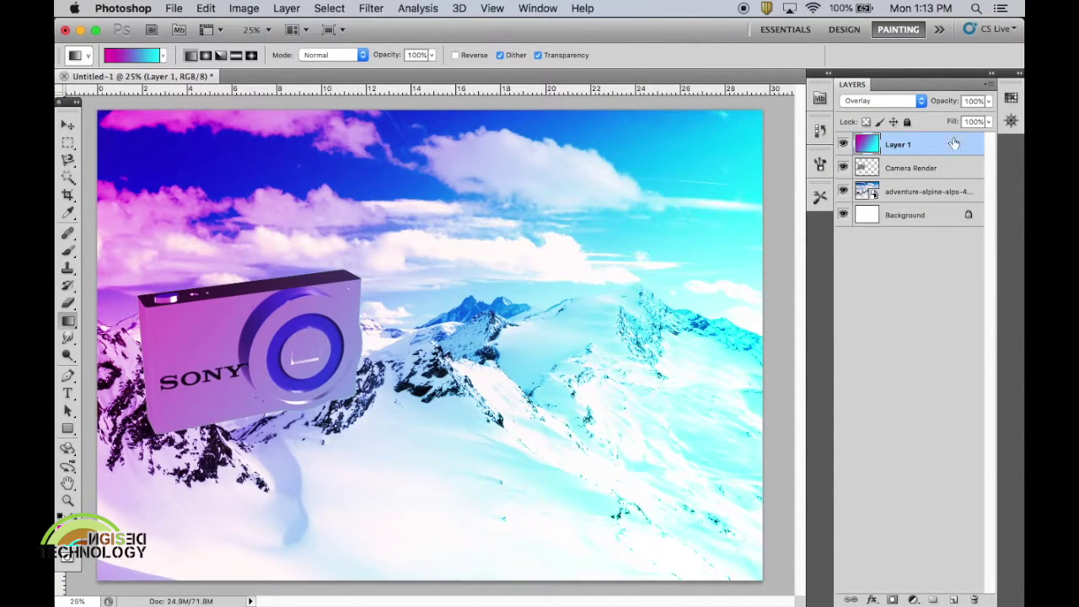
{"action": "left_click", "coordinate": [990, 101]}
{"action": "left_click_drag", "start_coordinate": [950, 120], "coordinate": [944, 121]}
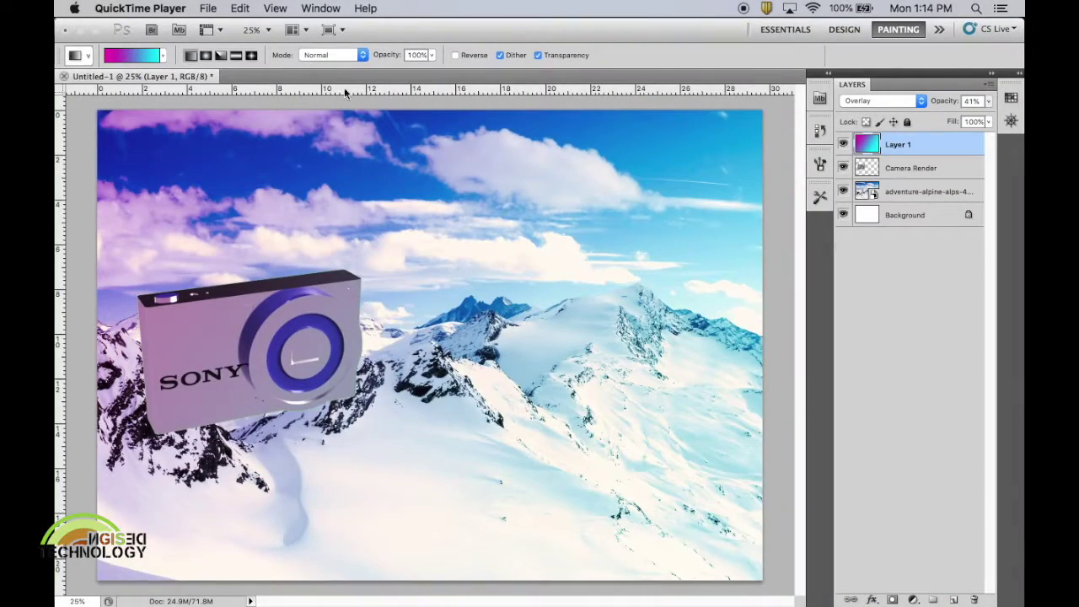
{"action": "left_click", "coordinate": [936, 198]}
{"action": "left_click", "coordinate": [902, 188]}
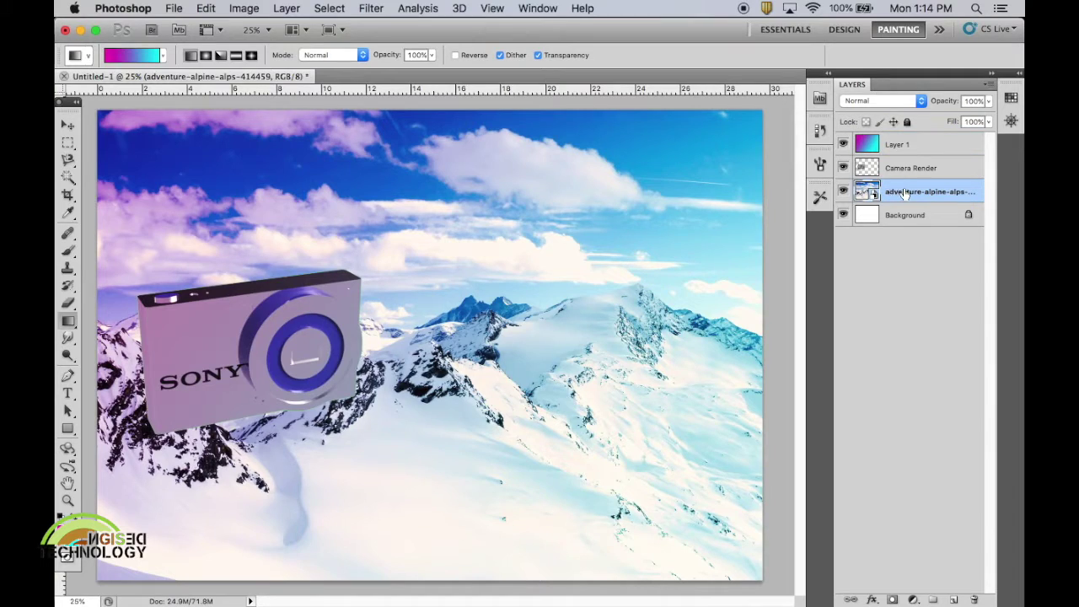
- Add a Movie Prime Lens Flare at 151% brightness to the upper right of the alpine photo
{"action": "left_click", "coordinate": [378, 9]}
{"action": "mouse_move", "coordinate": [386, 243]}
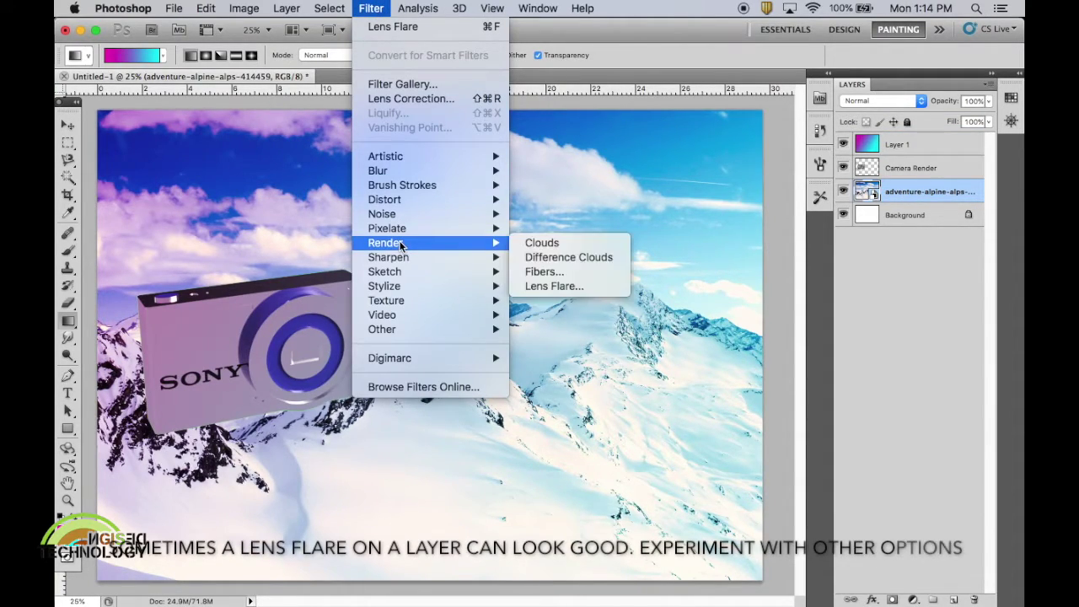
{"action": "left_click", "coordinate": [544, 288]}
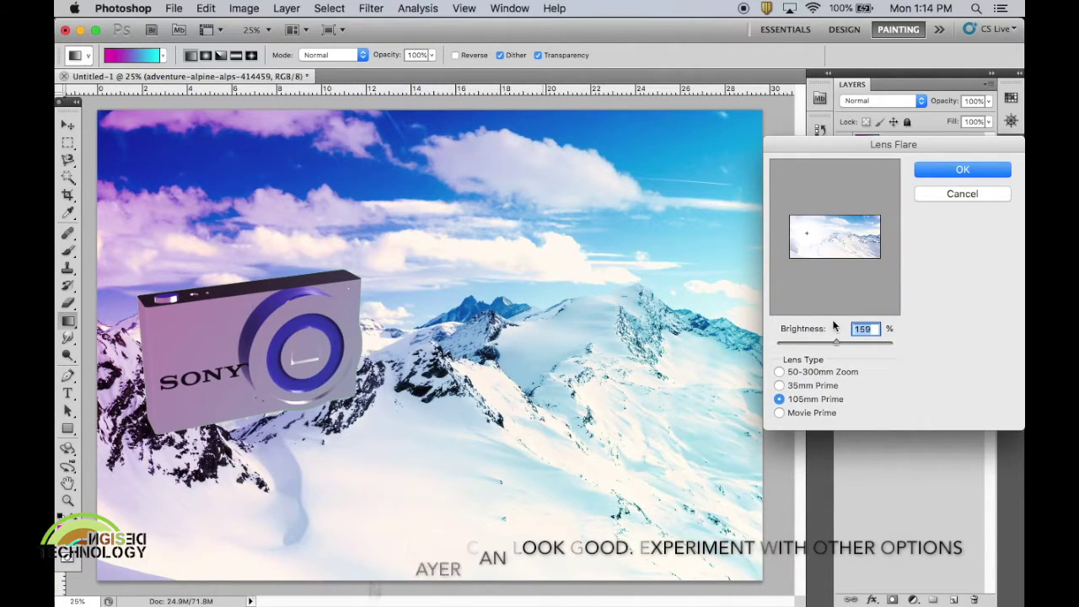
{"action": "left_click_drag", "start_coordinate": [807, 239], "coordinate": [855, 236]}
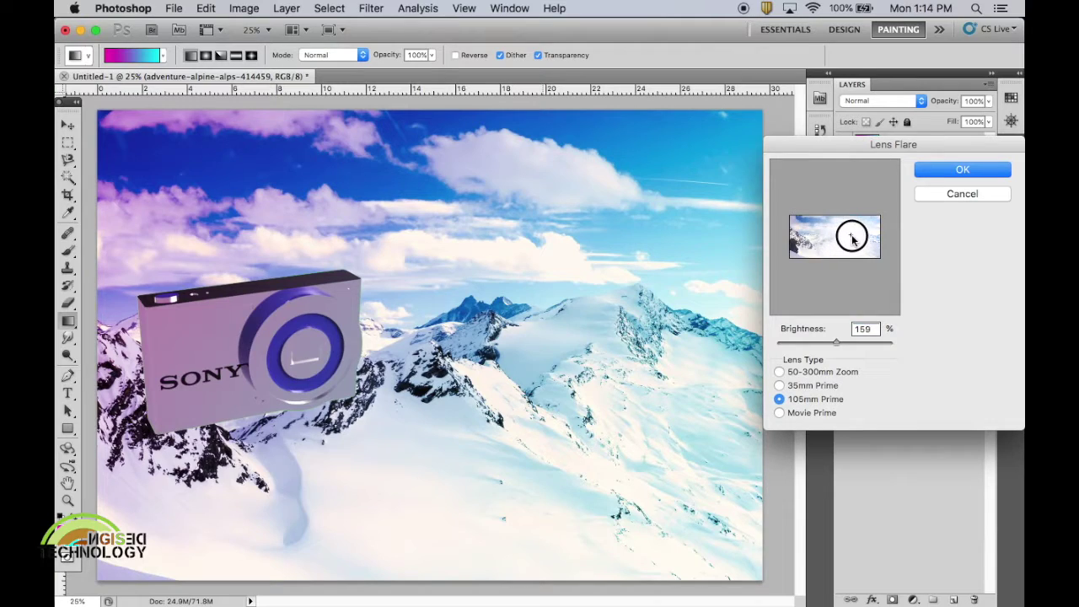
{"action": "left_click", "coordinate": [799, 413]}
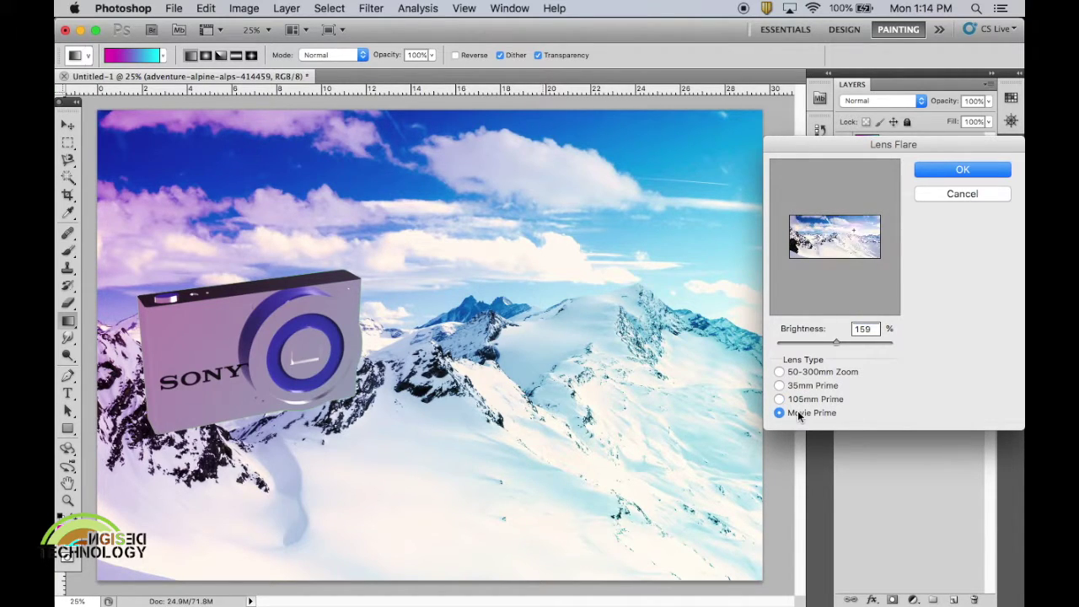
{"action": "left_click", "coordinate": [801, 387]}
{"action": "left_click", "coordinate": [826, 371]}
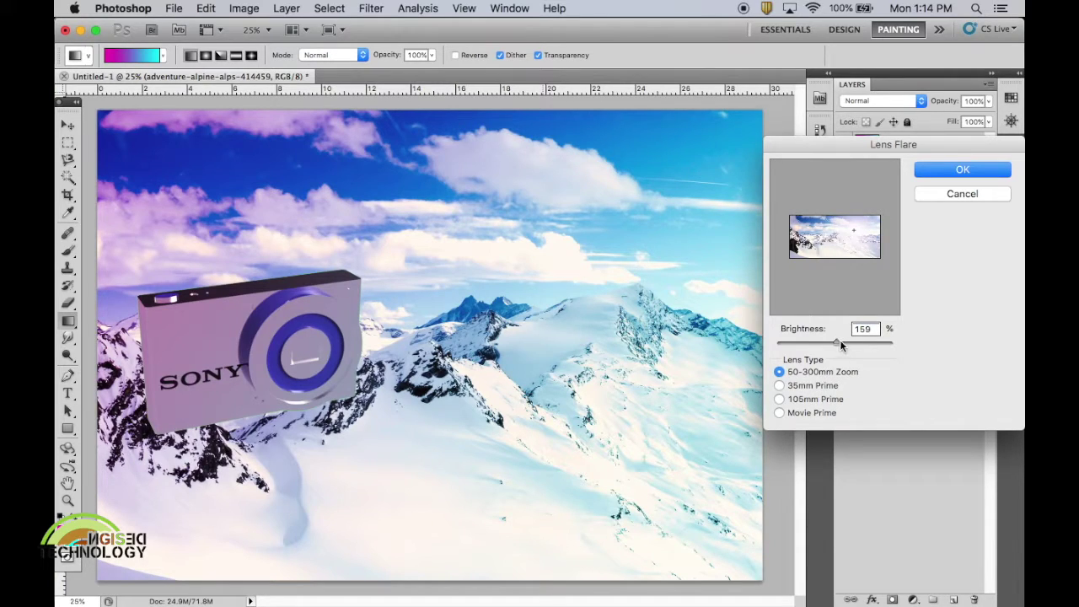
{"action": "left_click_drag", "start_coordinate": [840, 340], "coordinate": [807, 343]}
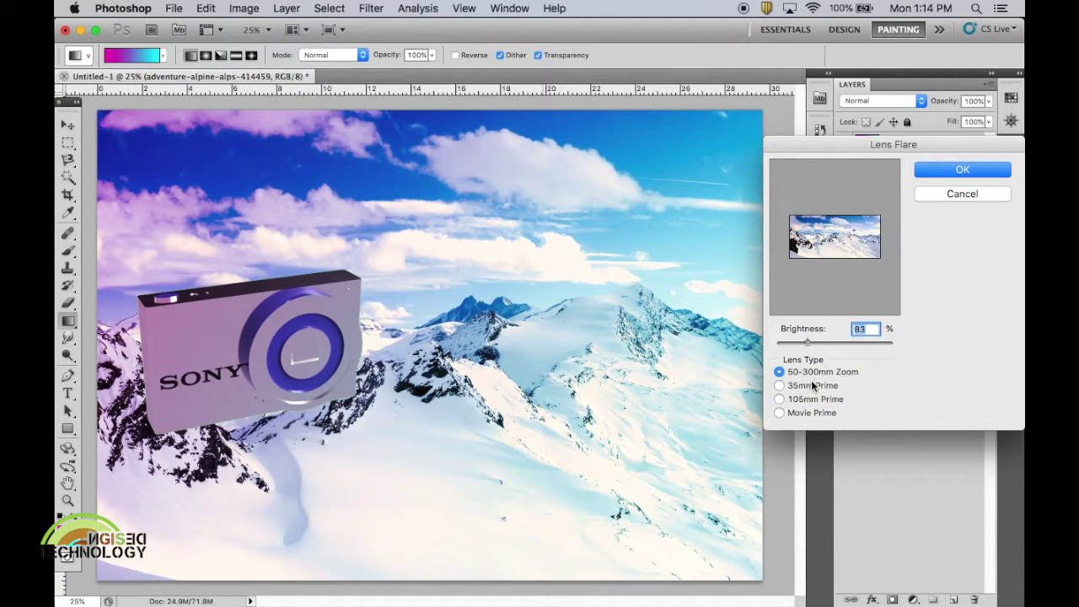
{"action": "left_click", "coordinate": [807, 400]}
{"action": "left_click", "coordinate": [827, 386]}
{"action": "left_click_drag", "start_coordinate": [810, 343], "coordinate": [826, 344]}
{"action": "left_click", "coordinate": [810, 412]}
{"action": "left_click_drag", "start_coordinate": [830, 341], "coordinate": [835, 341]}
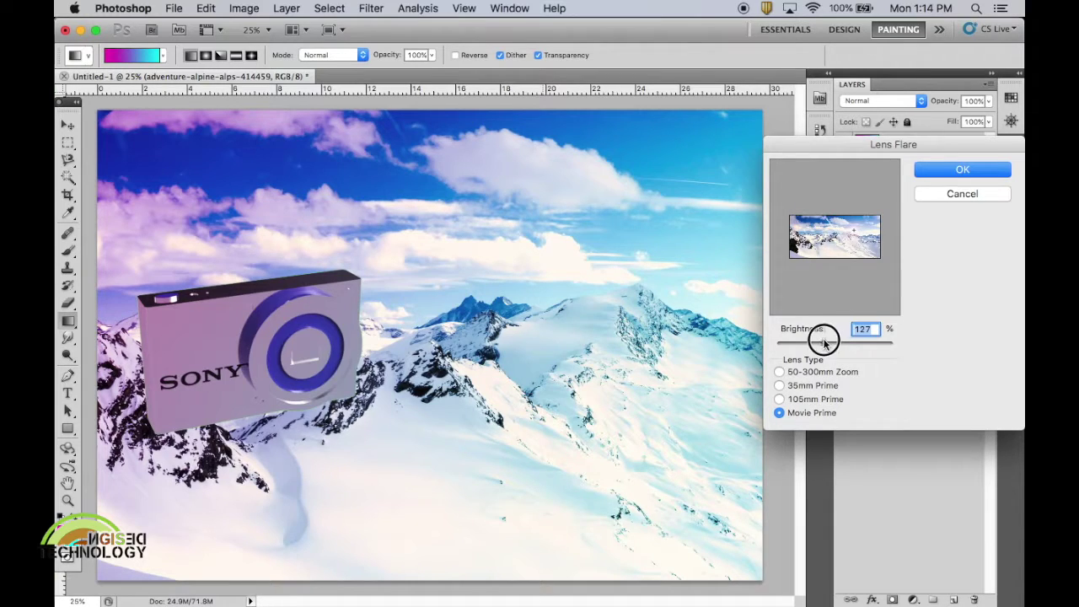
{"action": "left_click", "coordinate": [944, 169]}
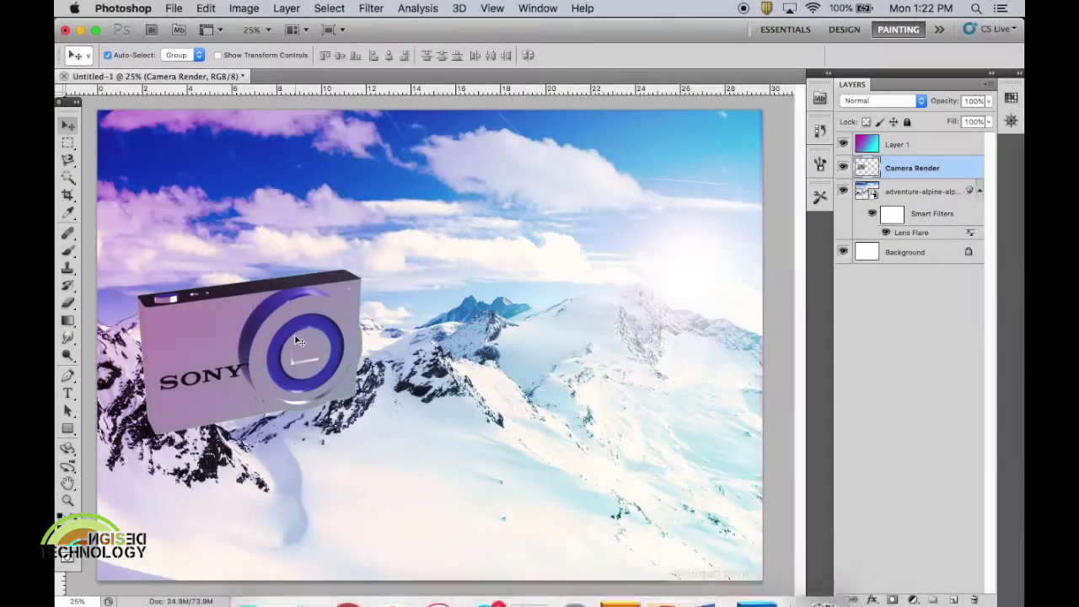
- Type 'SONY AV-6c' in a text box over the upper-right sky
{"action": "left_click", "coordinate": [68, 393]}
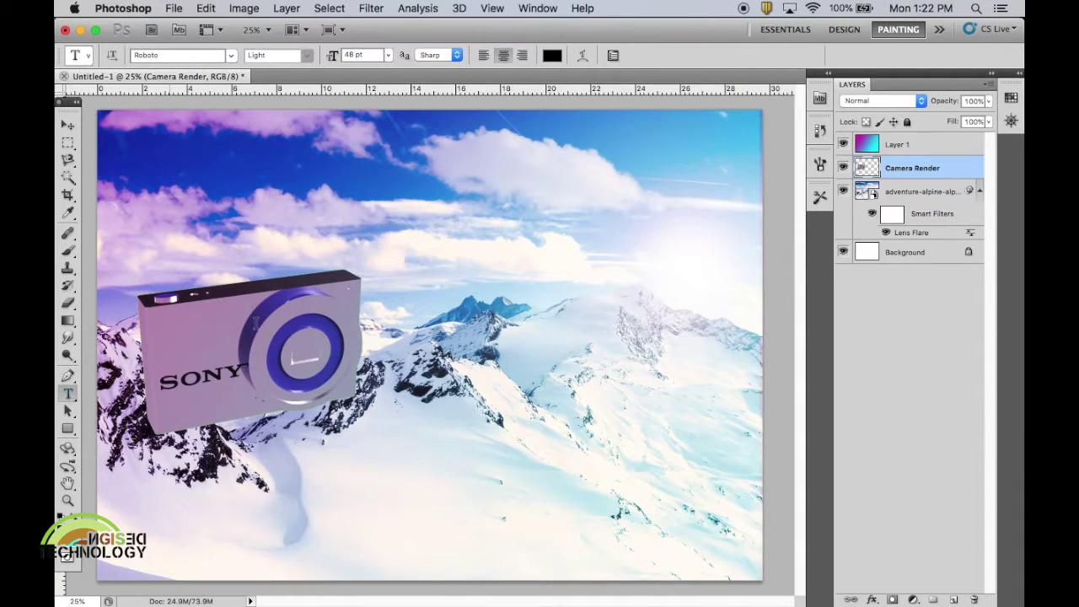
{"action": "left_click_drag", "start_coordinate": [419, 186], "coordinate": [716, 346]}
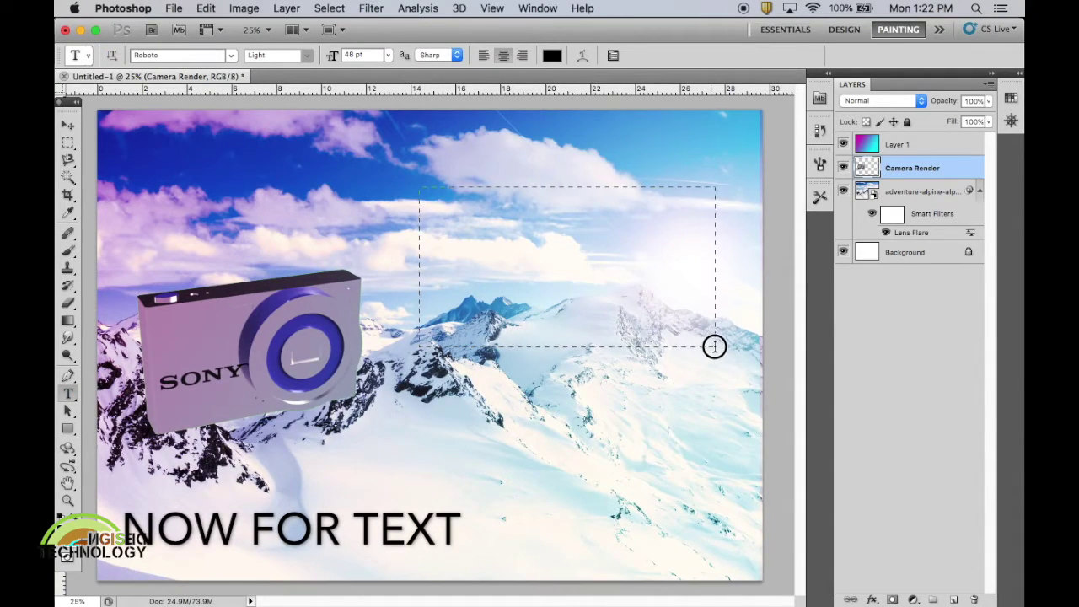
{"action": "type", "text": "SONY AV-"}
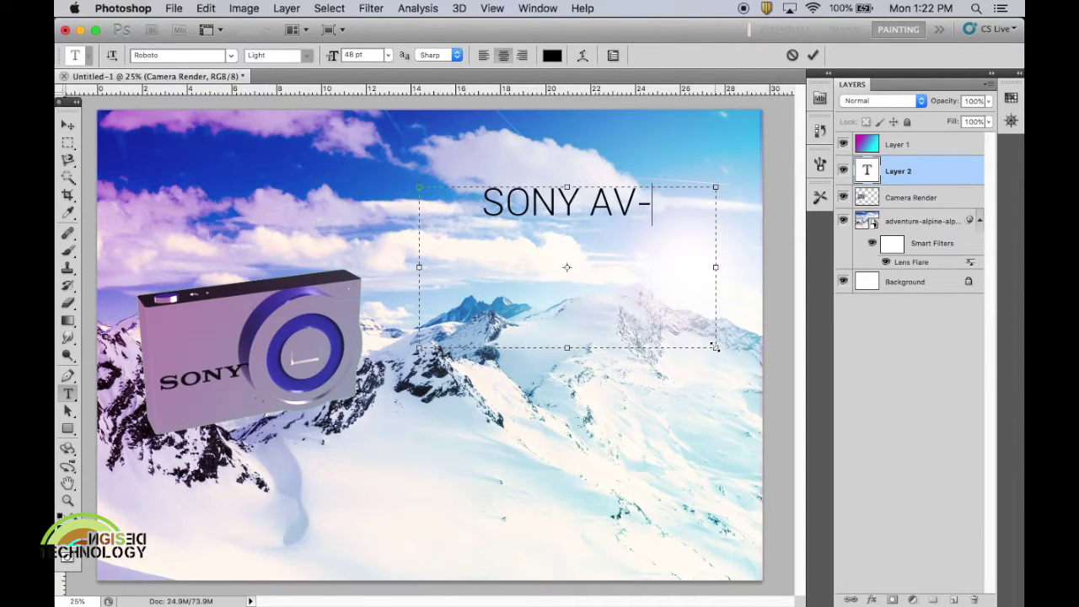
{"action": "type", "text": "6"}
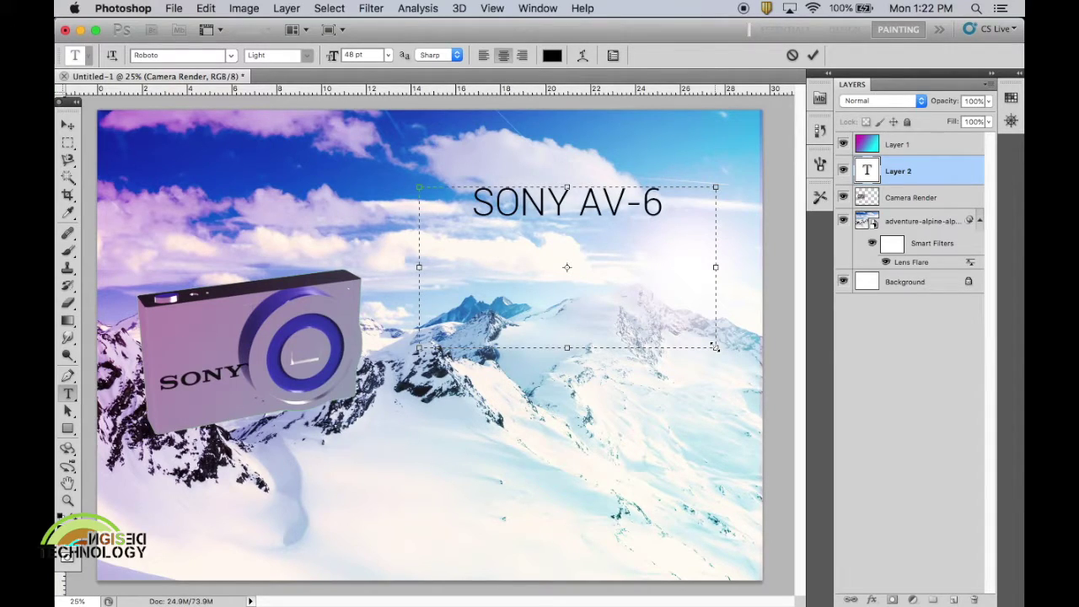
{"action": "type", "text": "c"}
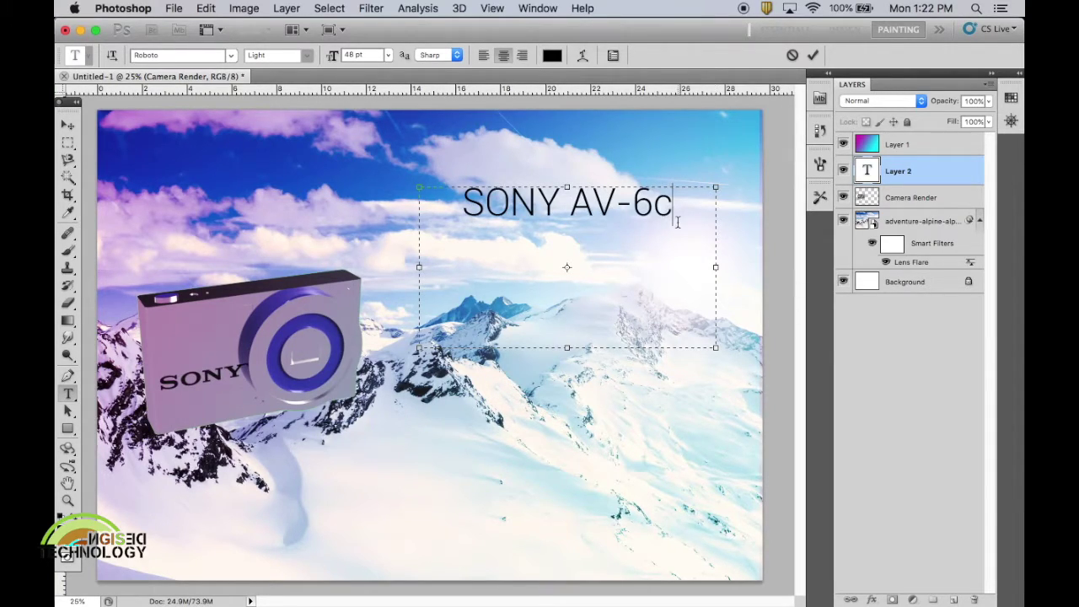
{"action": "left_click_drag", "start_coordinate": [675, 212], "coordinate": [464, 194]}
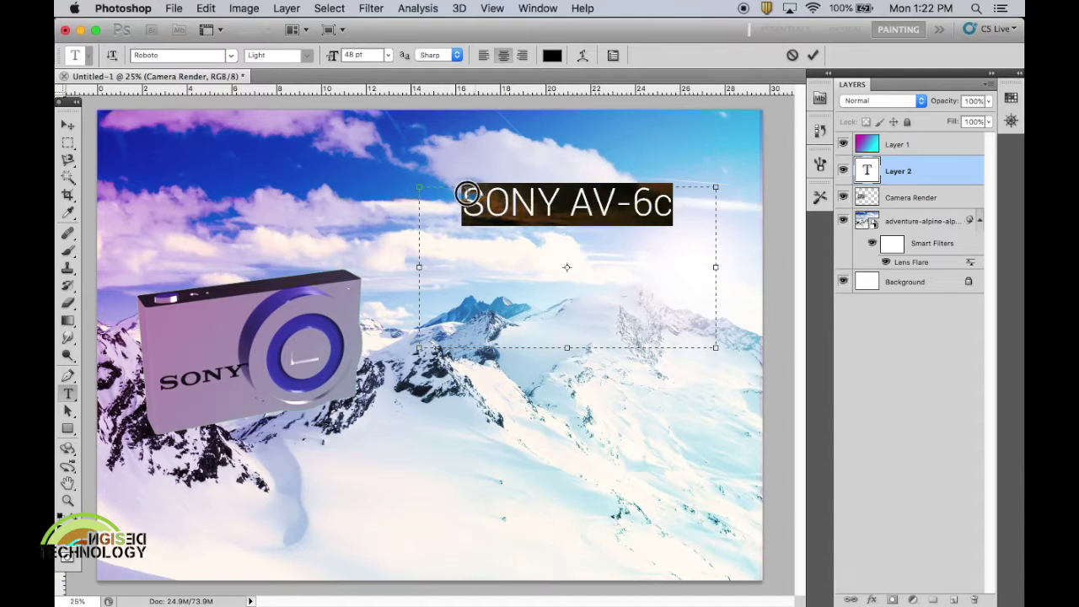
- Keep Roboto Light after trying Rosewood Std, set 72 pt, and wrap the title onto two lines
{"action": "left_click", "coordinate": [230, 54]}
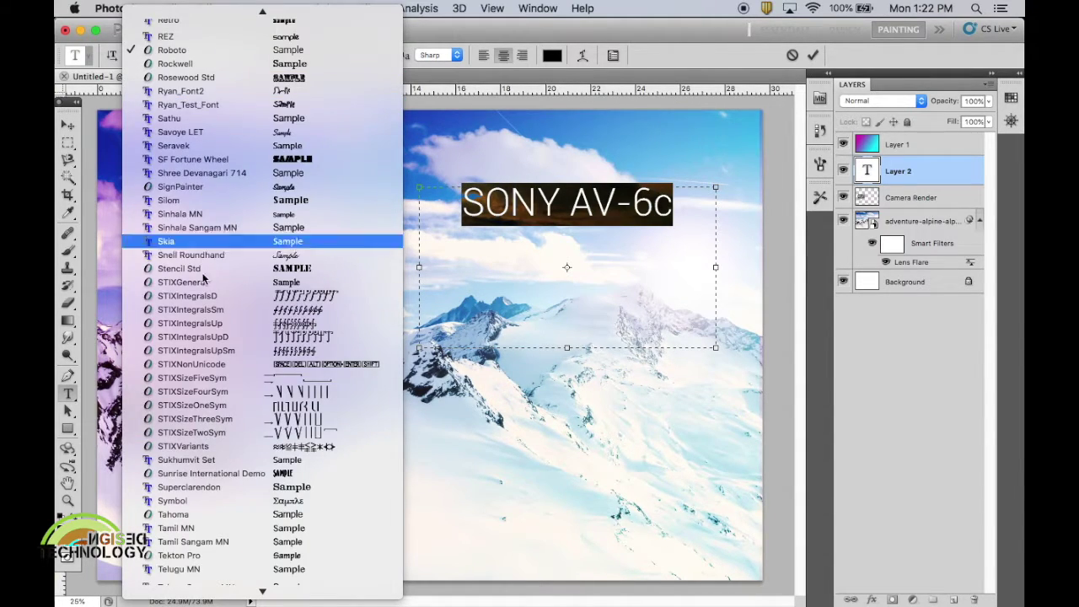
{"action": "left_click", "coordinate": [210, 78]}
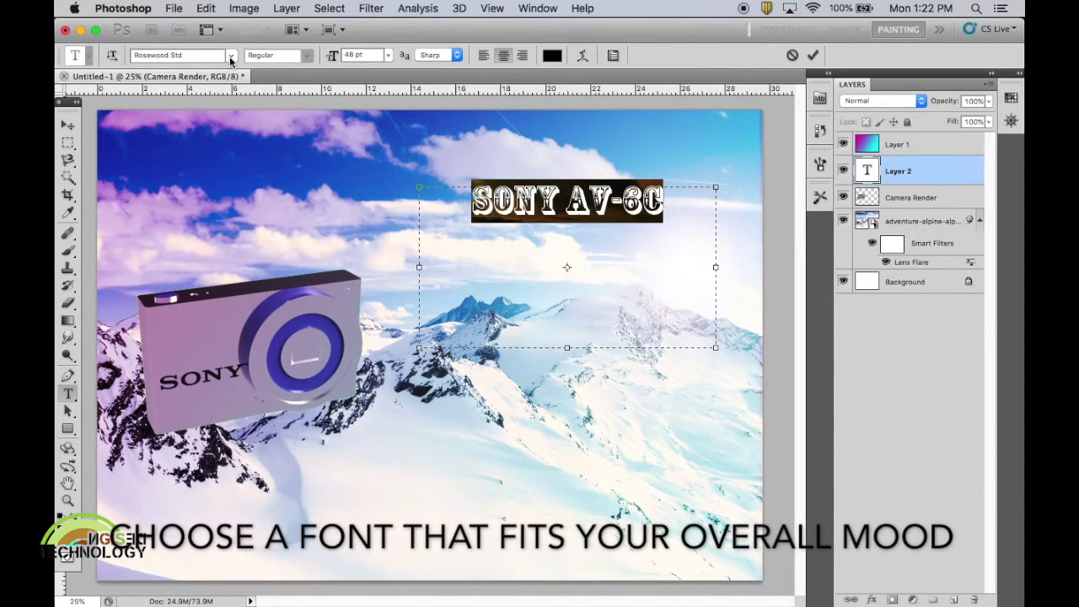
{"action": "left_click", "coordinate": [229, 56]}
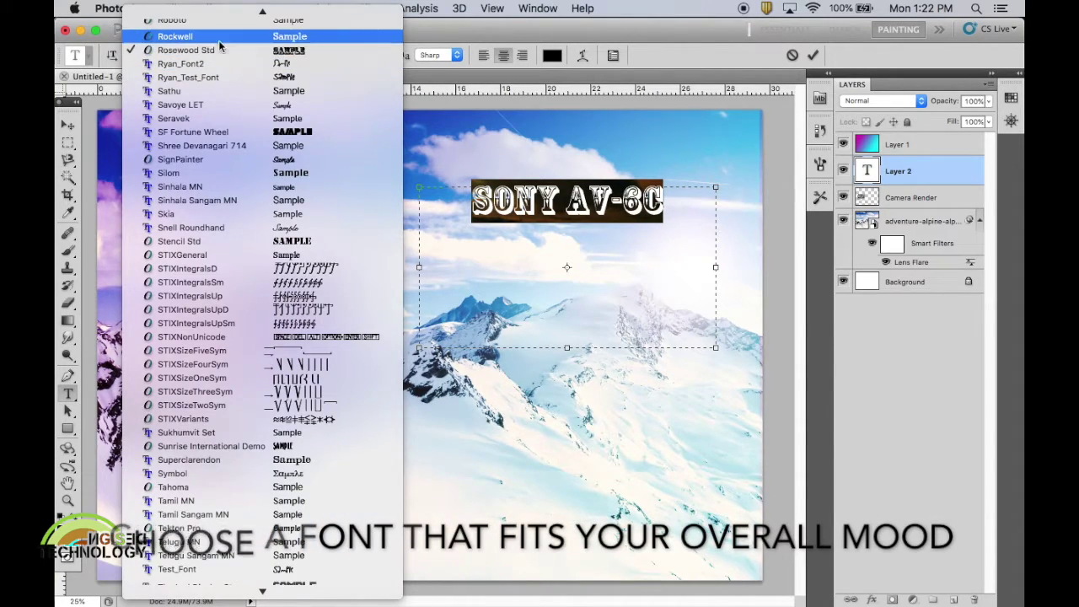
{"action": "left_click", "coordinate": [210, 72]}
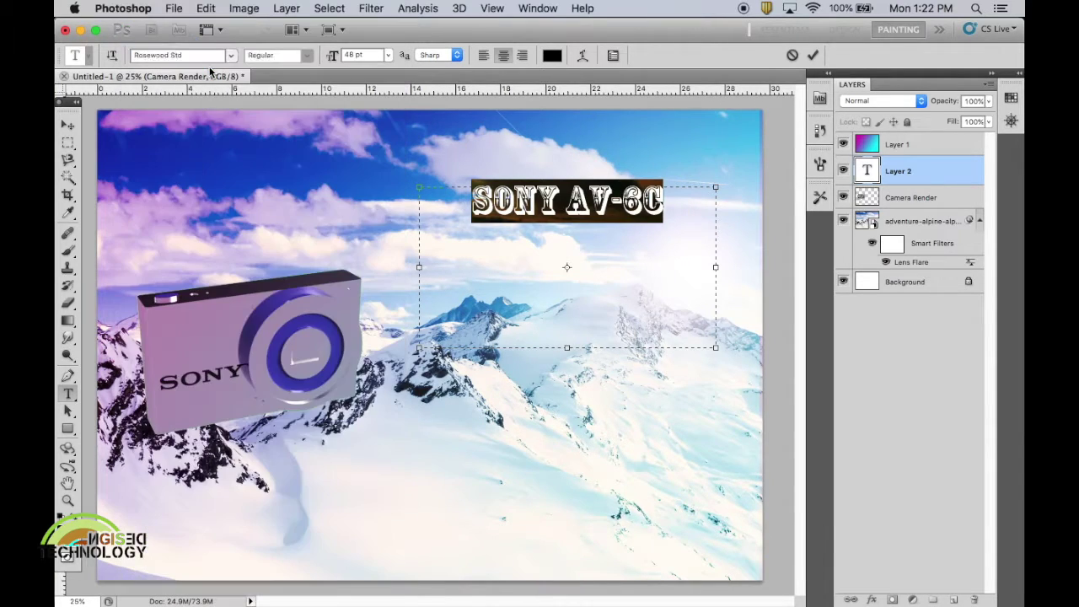
{"action": "key", "text": "Up"}
{"action": "key", "text": "Up"}
{"action": "left_click", "coordinate": [389, 56]}
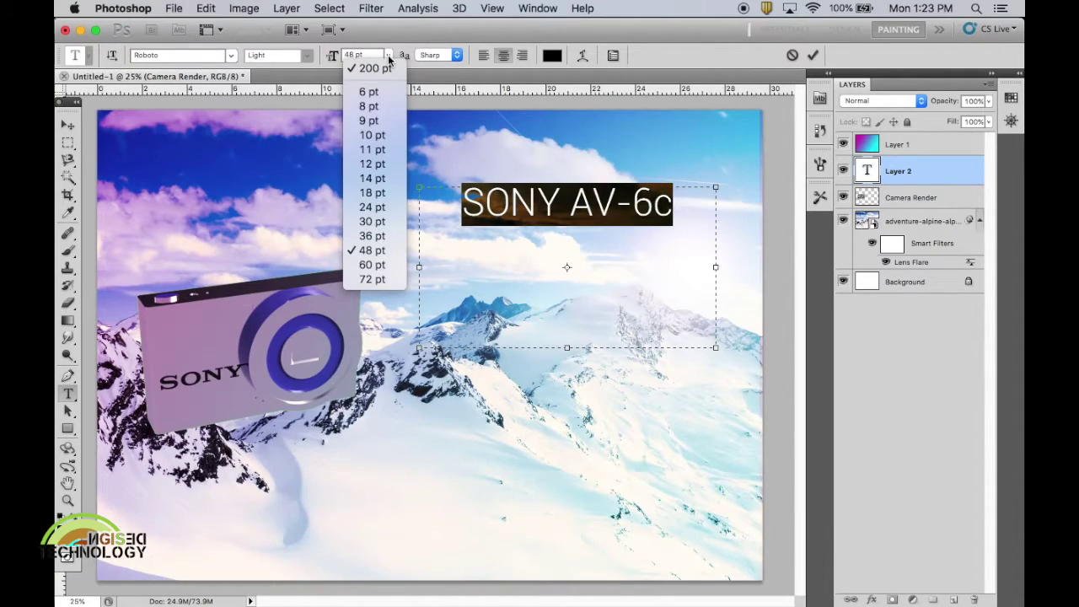
{"action": "left_click", "coordinate": [379, 280]}
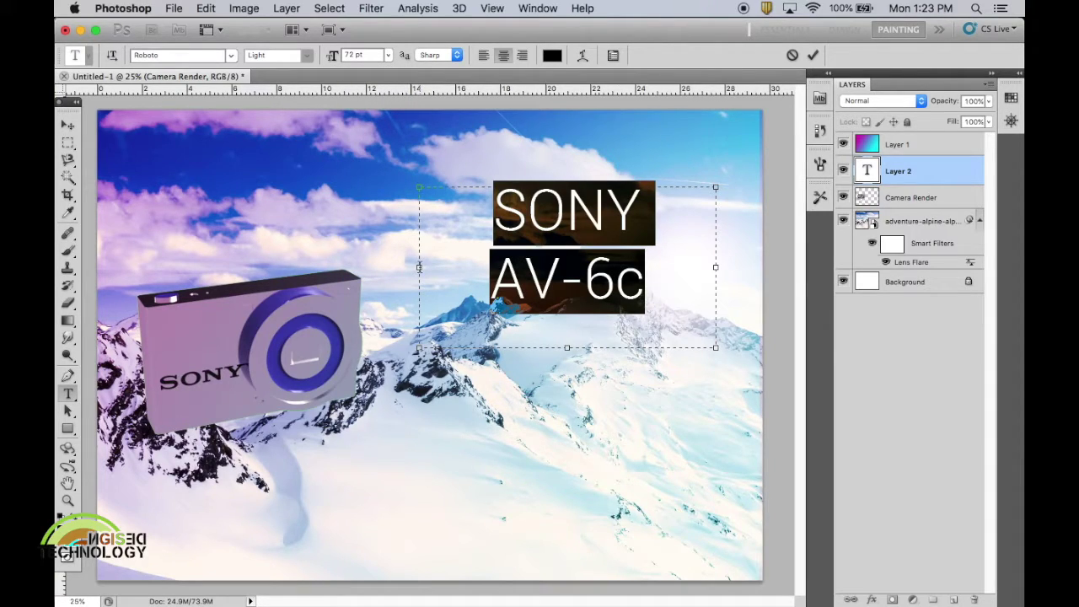
{"action": "left_click_drag", "start_coordinate": [419, 348], "coordinate": [299, 295]}
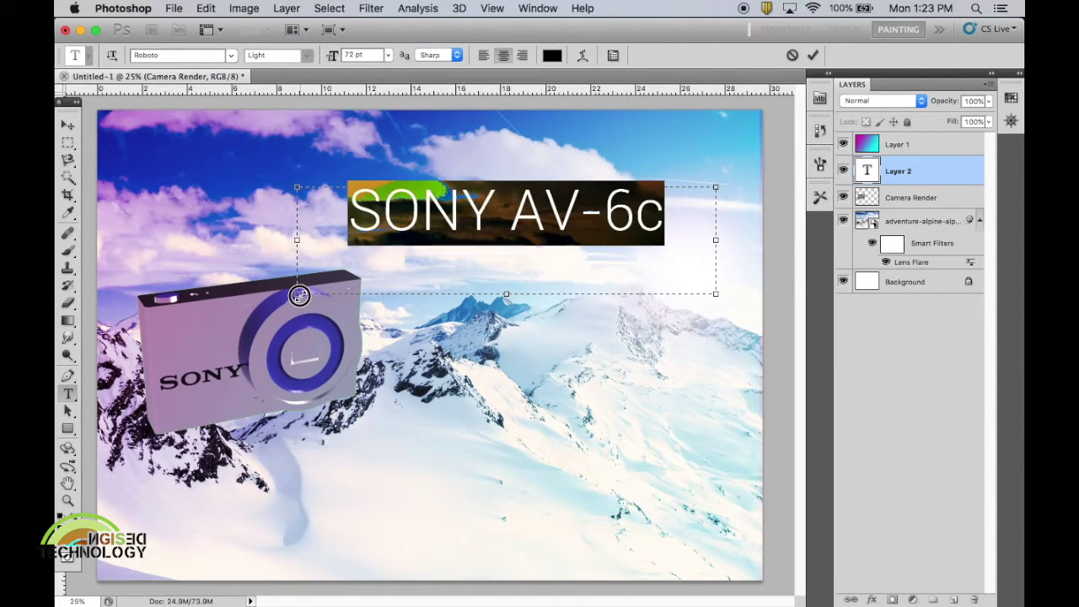
{"action": "left_click_drag", "start_coordinate": [299, 296], "coordinate": [432, 340]}
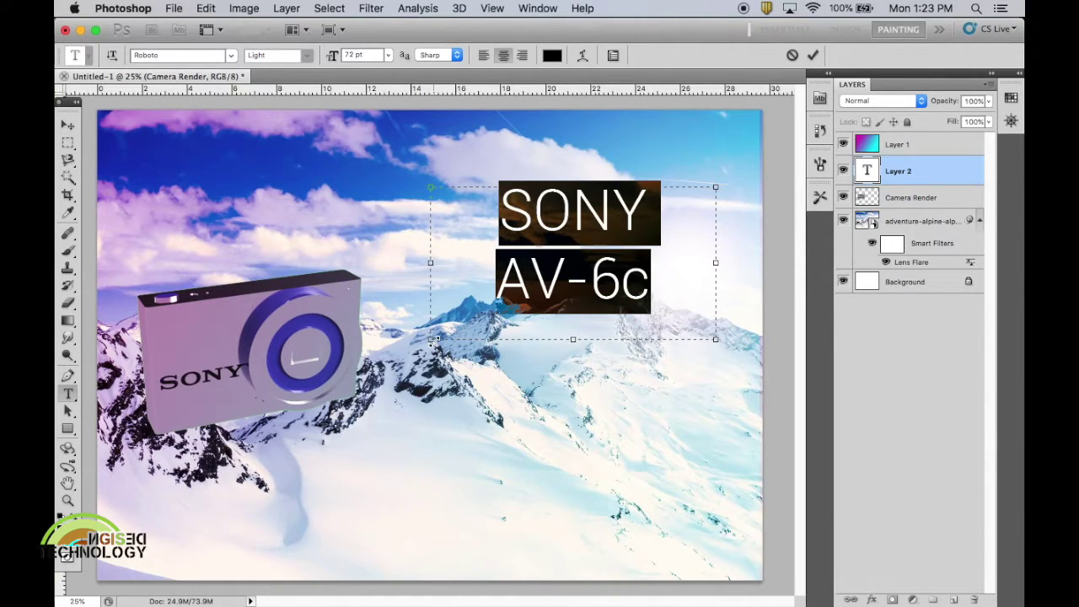
{"action": "left_click", "coordinate": [209, 8]}
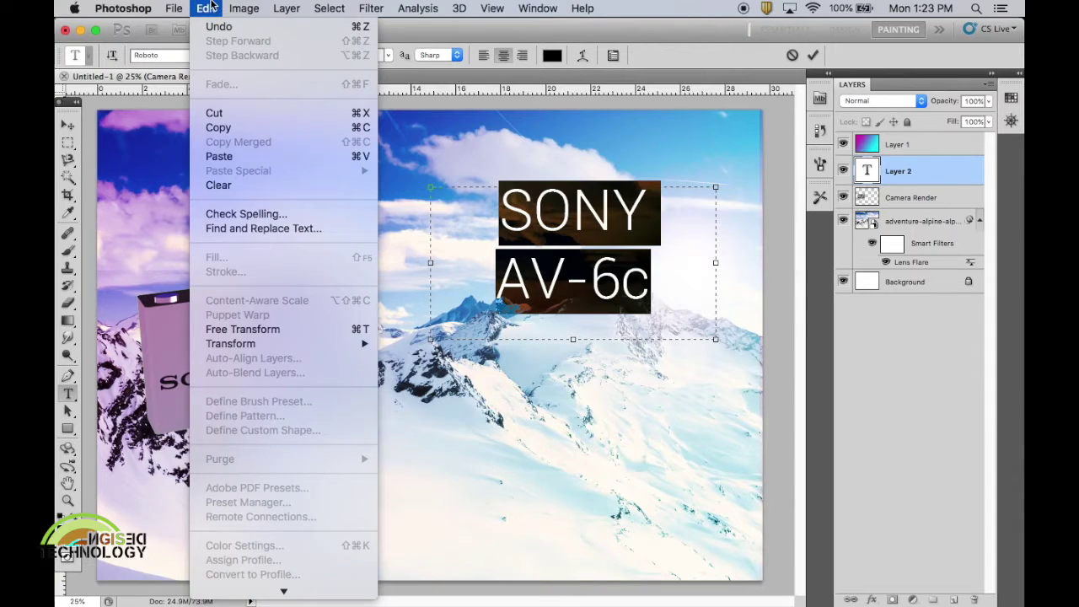
{"action": "mouse_move", "coordinate": [230, 343]}
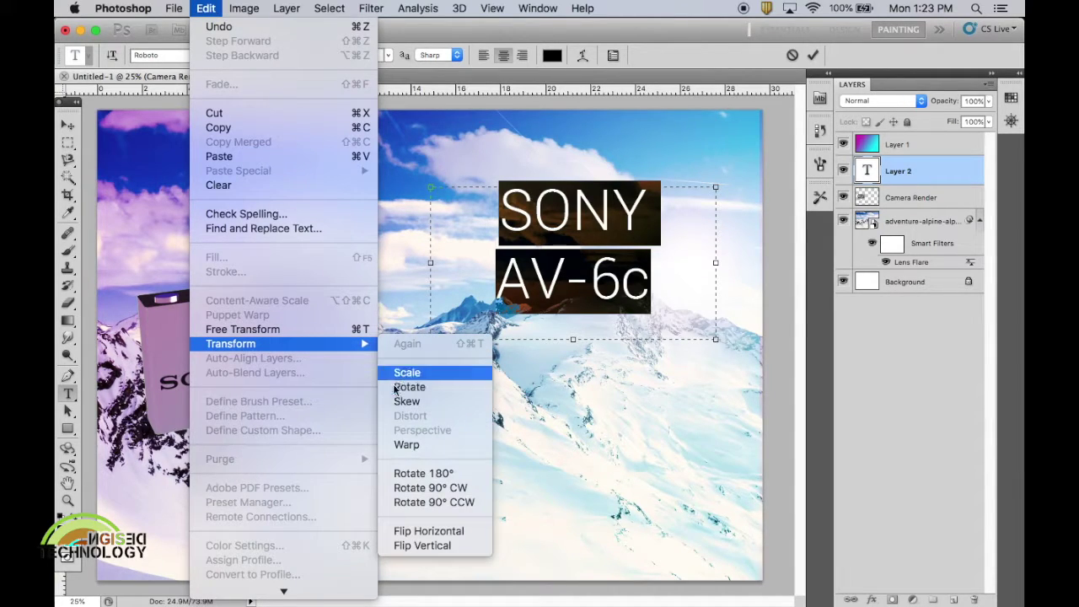
- Try skewing the SONY AV-6c title, then cancel to keep it upright
{"action": "left_click", "coordinate": [425, 405]}
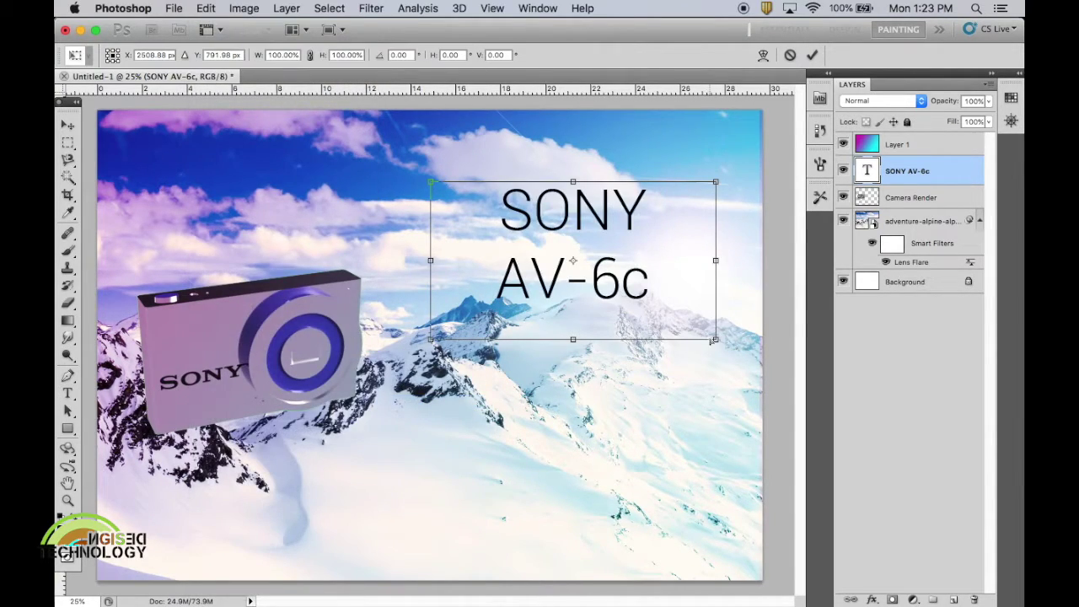
{"action": "mouse_move", "coordinate": [698, 358]}
{"action": "left_mouse_down"}
{"action": "mouse_move", "coordinate": [590, 430]}
{"action": "mouse_move", "coordinate": [554, 433]}
{"action": "mouse_move", "coordinate": [694, 381]}
{"action": "mouse_move", "coordinate": [686, 489]}
{"action": "mouse_move", "coordinate": [687, 373]}
{"action": "left_mouse_up"}
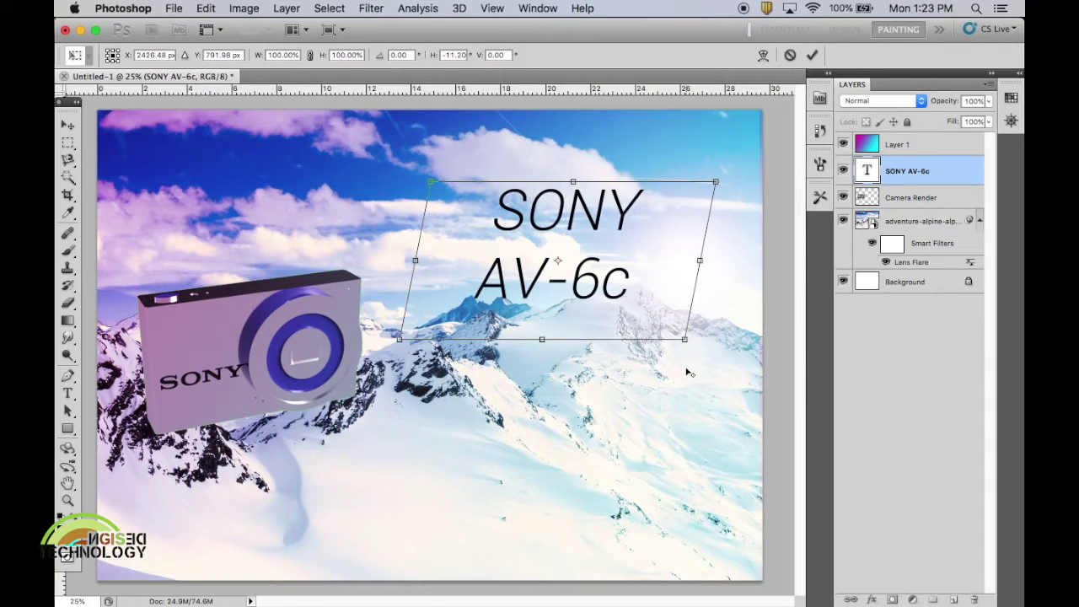
{"action": "key", "text": "Escape"}
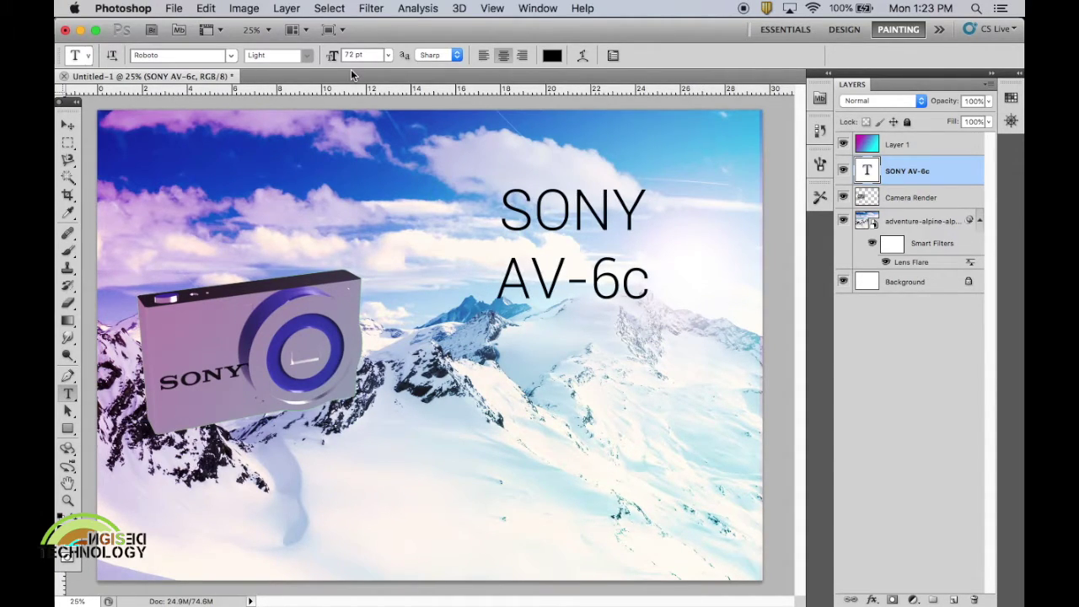
- Convert the SONY AV-6c type layer into a vector shape layer
{"action": "left_click", "coordinate": [287, 9]}
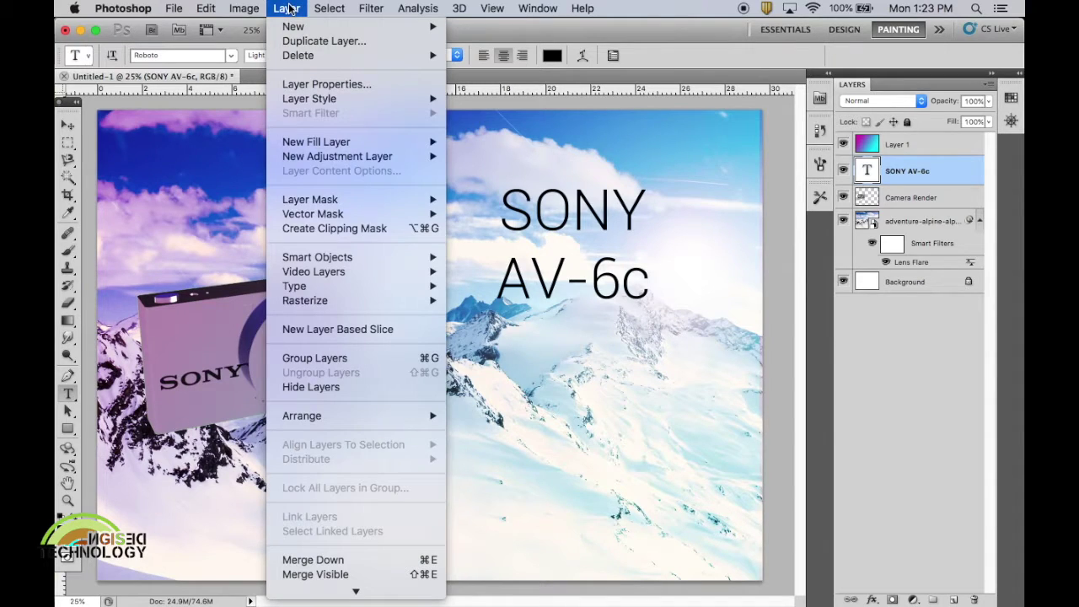
{"action": "mouse_move", "coordinate": [295, 286]}
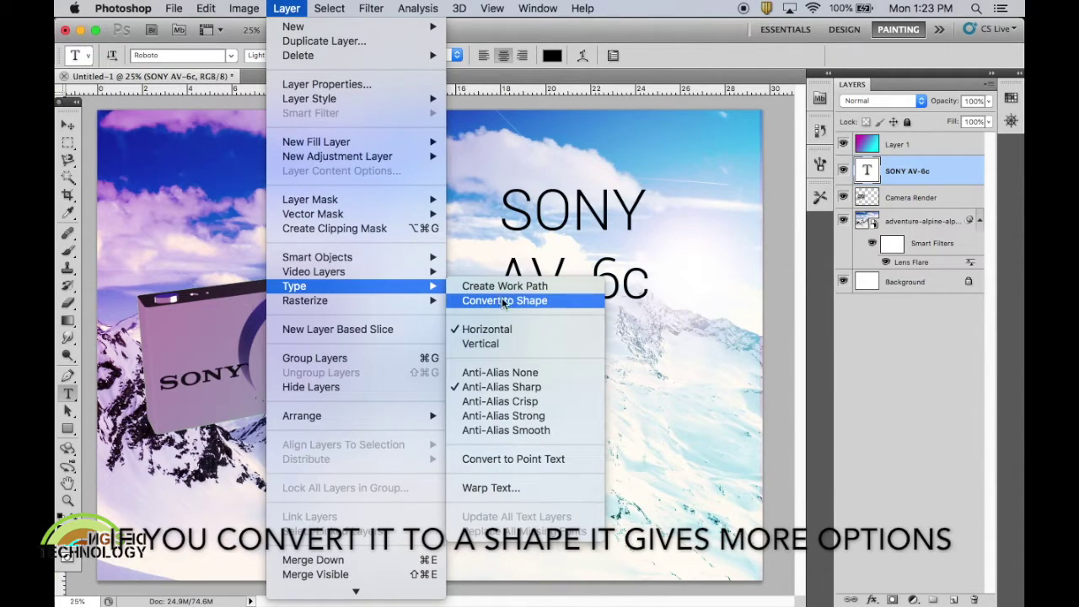
{"action": "left_click", "coordinate": [508, 300]}
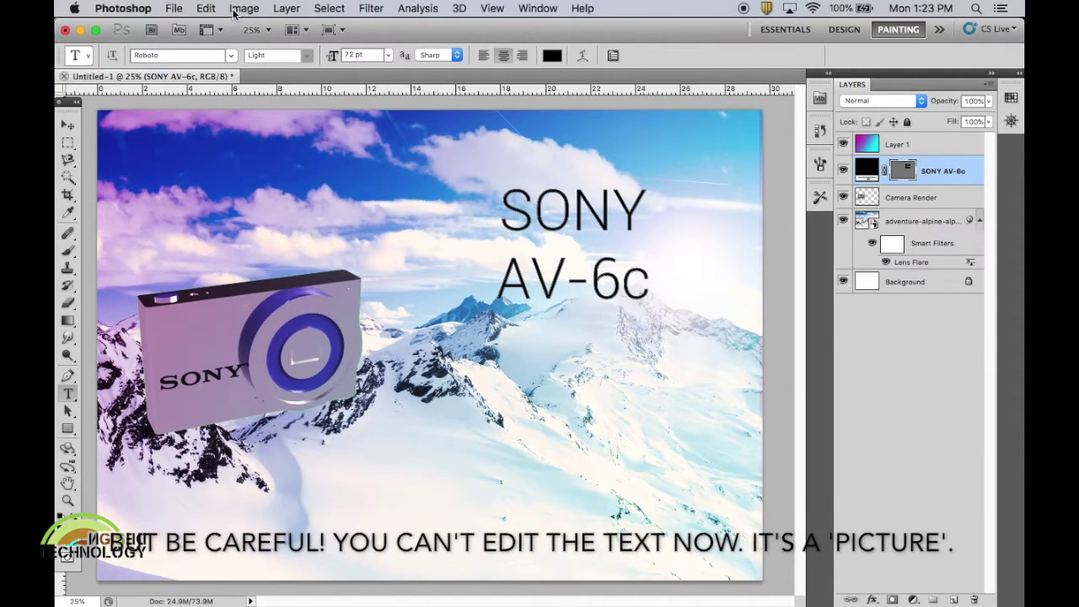
{"action": "left_click", "coordinate": [205, 8]}
{"action": "mouse_move", "coordinate": [243, 343]}
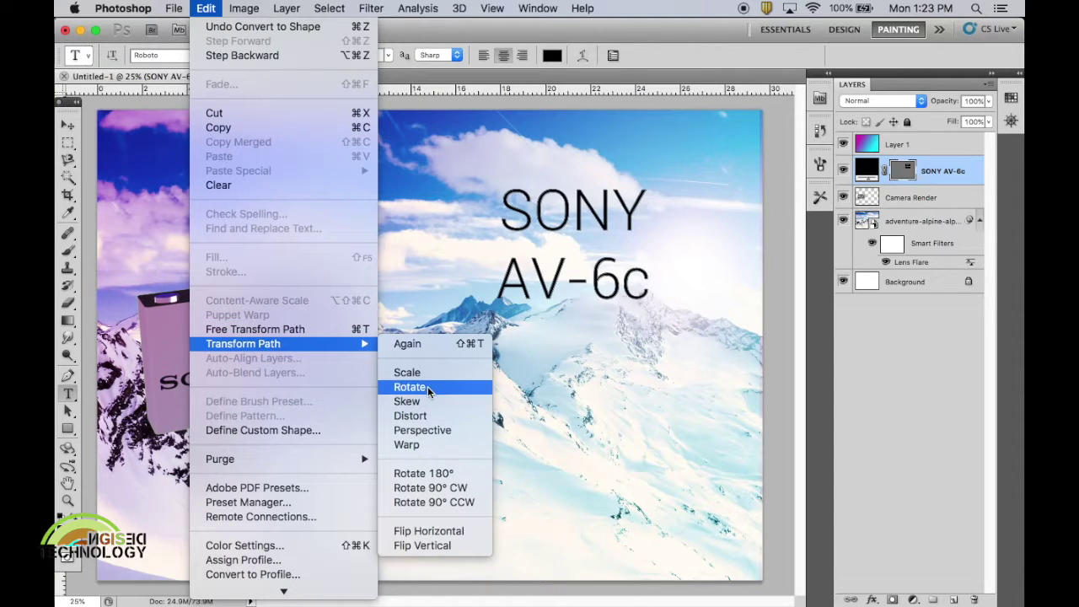
- Stretch the title shape to 200% height, skew it 36.11°, and move it down-right
{"action": "left_click", "coordinate": [431, 402]}
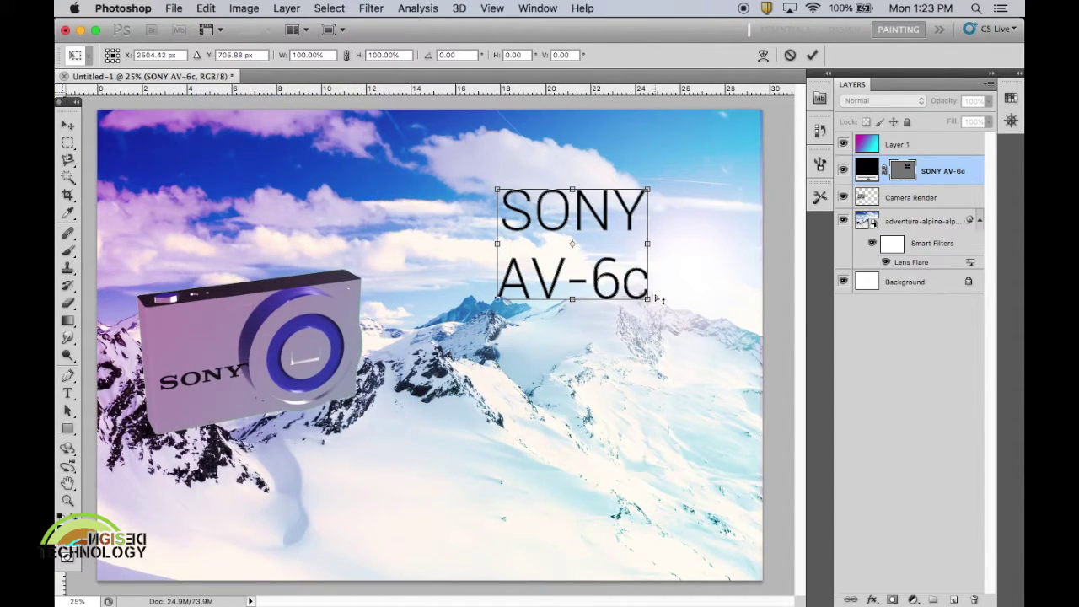
{"action": "left_click_drag", "start_coordinate": [649, 302], "coordinate": [678, 412]}
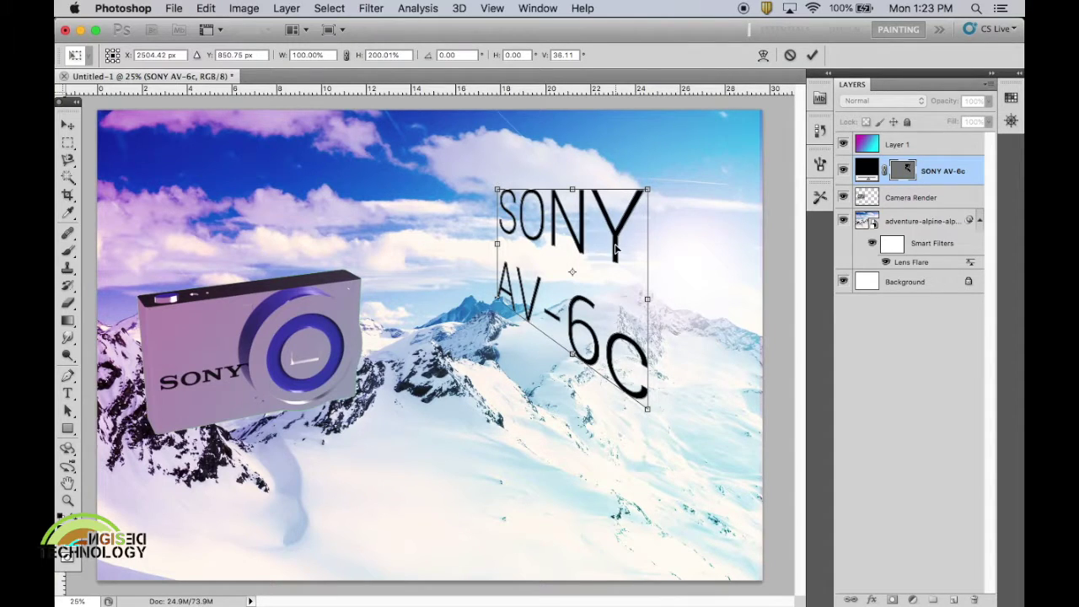
{"action": "left_click_drag", "start_coordinate": [615, 247], "coordinate": [657, 335]}
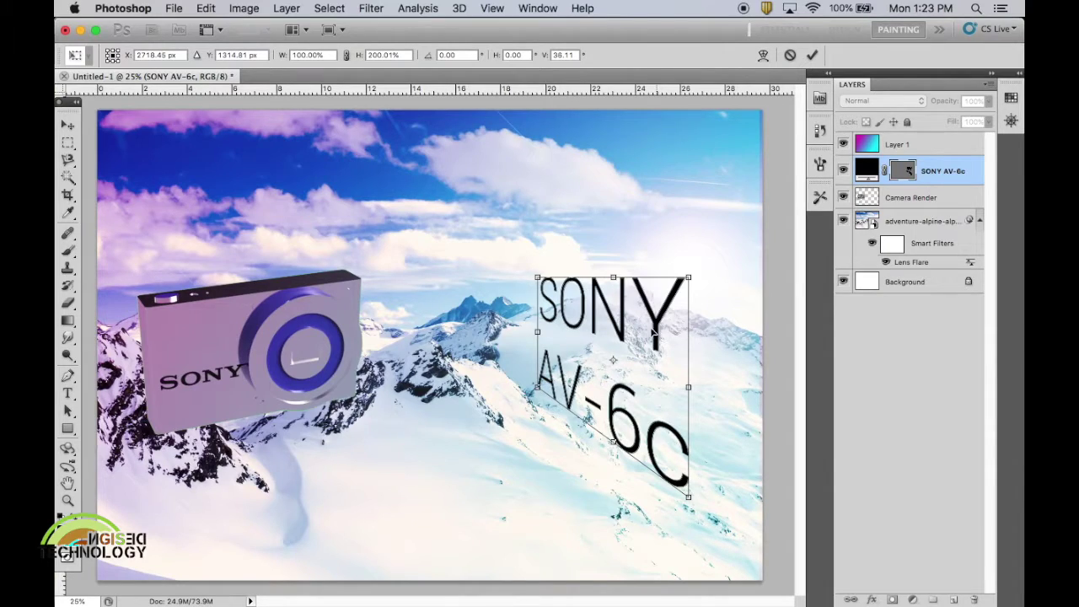
{"action": "key", "text": "Return"}
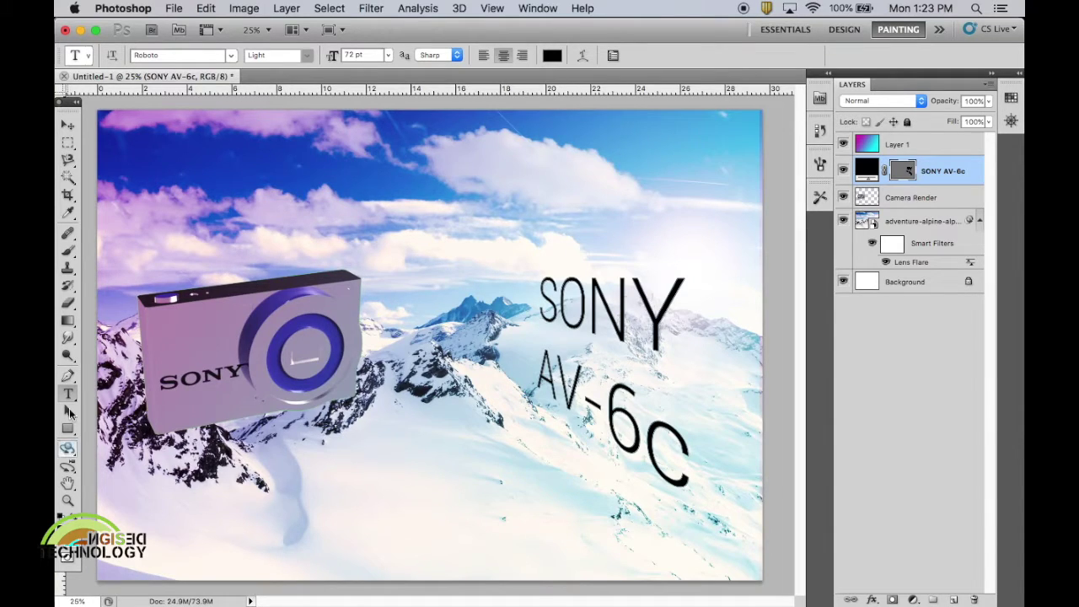
- Add a 48 pt tagline 'Not just cold. COOL' near the poster bottom, selected for recolouring
{"action": "left_click_drag", "start_coordinate": [264, 490], "coordinate": [610, 542]}
{"action": "left_click", "coordinate": [388, 56]}
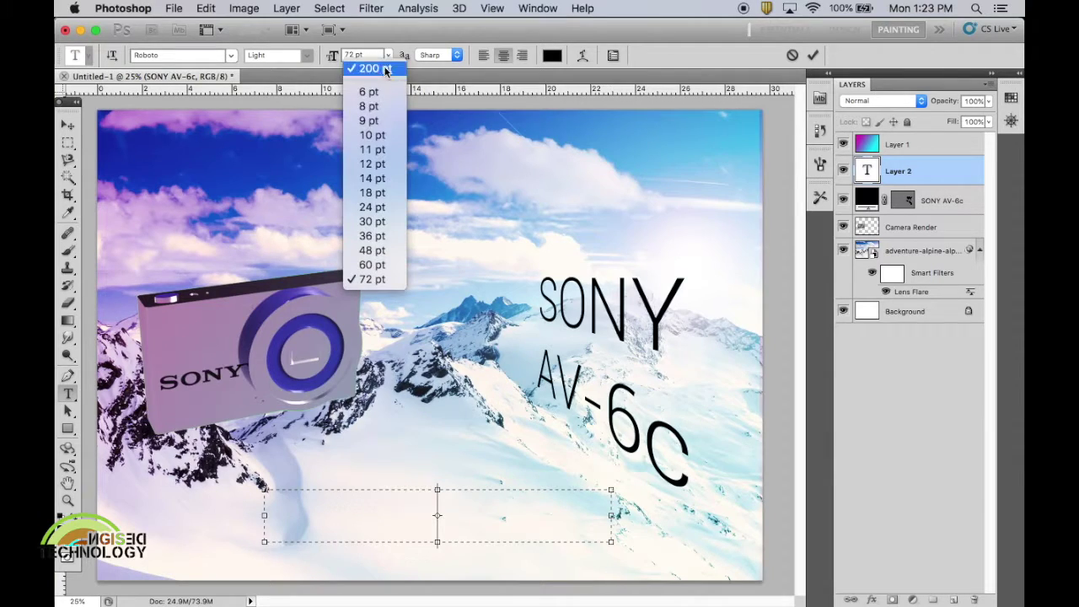
{"action": "left_click", "coordinate": [376, 251]}
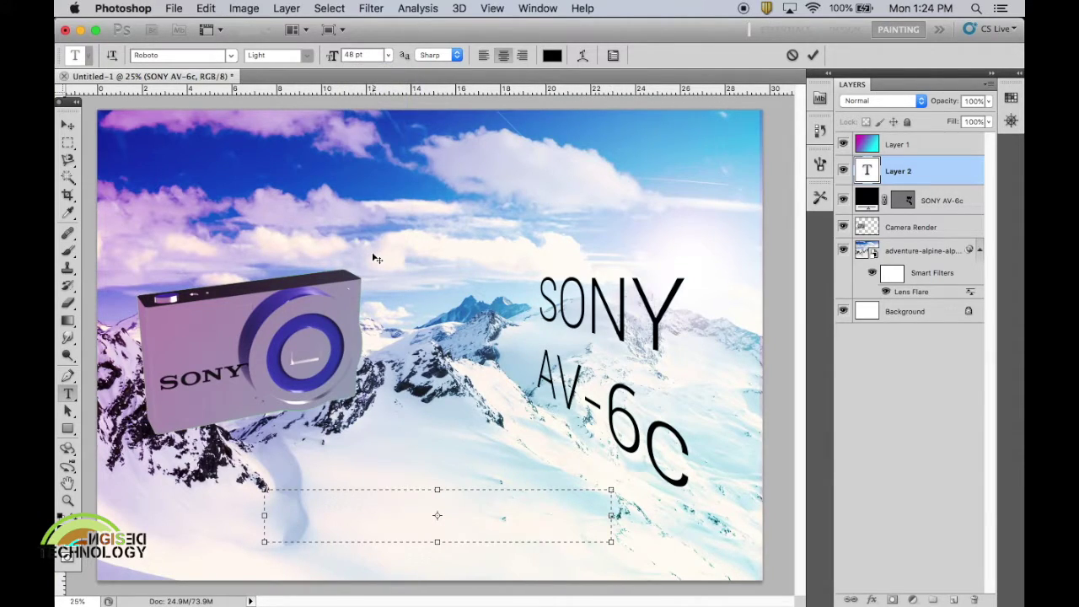
{"action": "type", "text": "Not "}
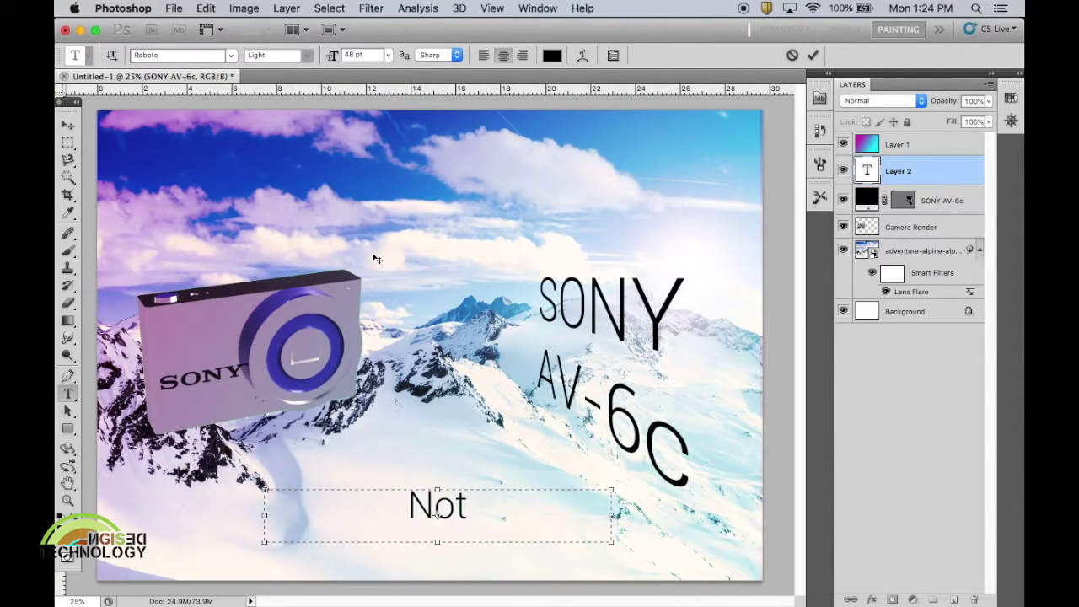
{"action": "type", "text": "just cold. COOL"}
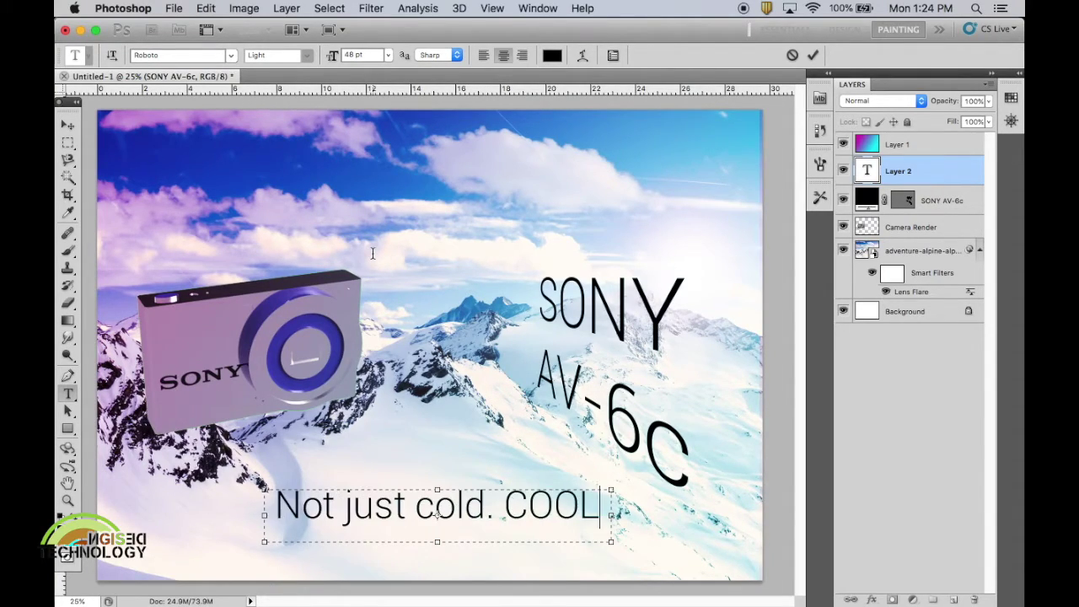
{"action": "left_click_drag", "start_coordinate": [600, 518], "coordinate": [237, 538]}
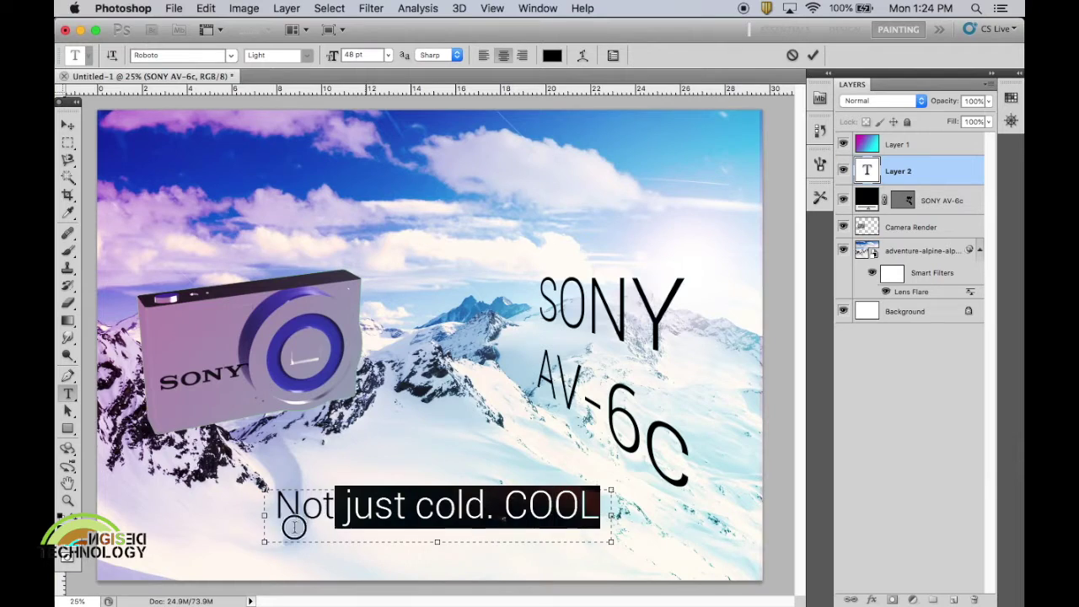
{"action": "left_click", "coordinate": [65, 517]}
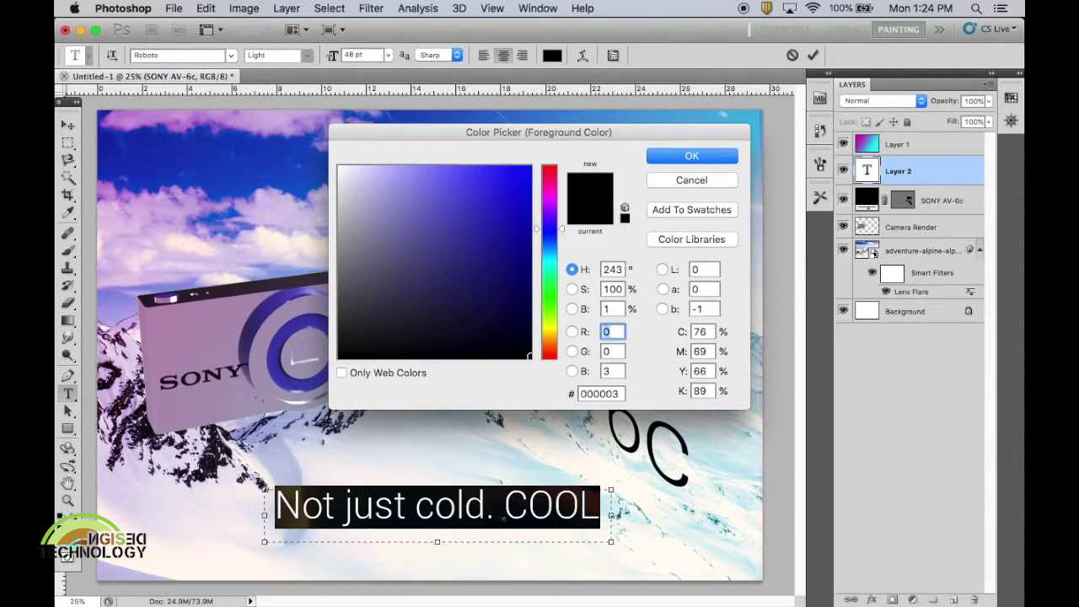
- Colour the tagline deep blue #403eab and commit the text edit
{"action": "left_click", "coordinate": [553, 196]}
{"action": "left_click", "coordinate": [512, 188]}
{"action": "left_click", "coordinate": [431, 242]}
{"action": "left_click", "coordinate": [423, 280]}
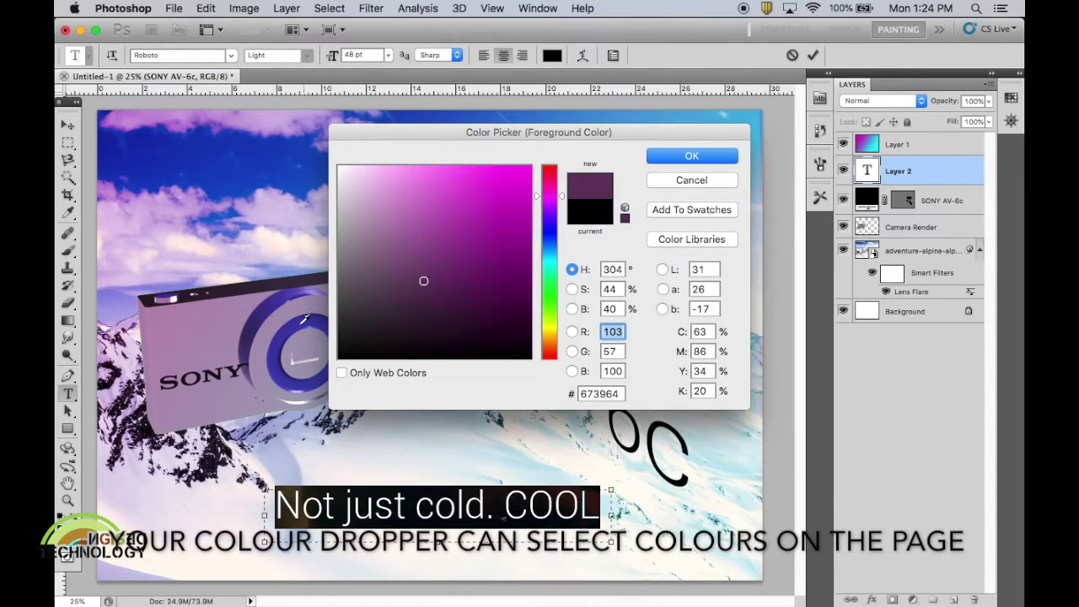
{"action": "left_click", "coordinate": [549, 230]}
{"action": "left_click", "coordinate": [460, 230]}
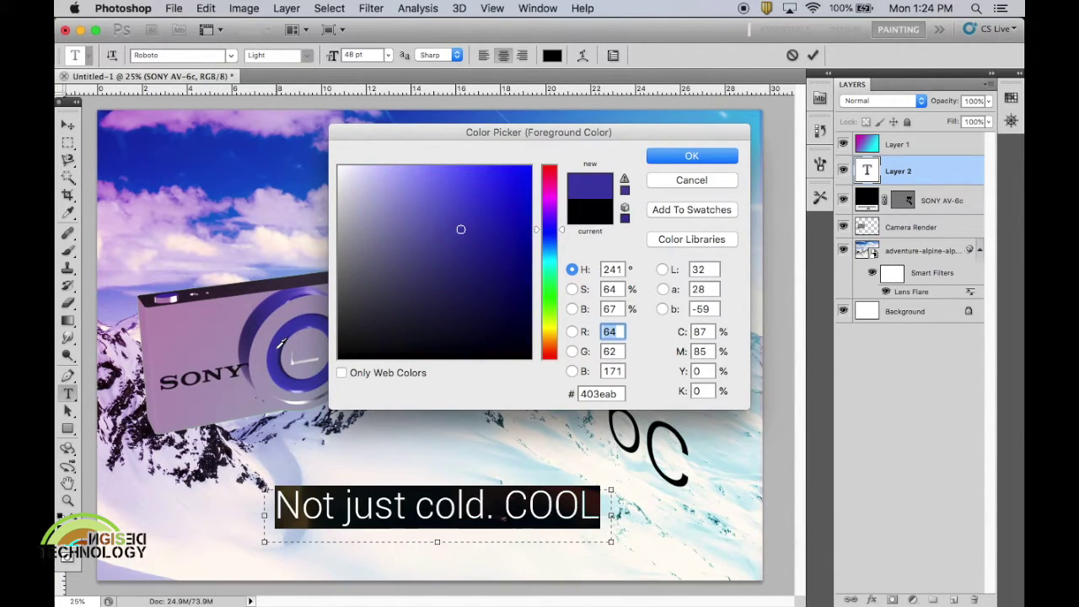
{"action": "left_click", "coordinate": [692, 157]}
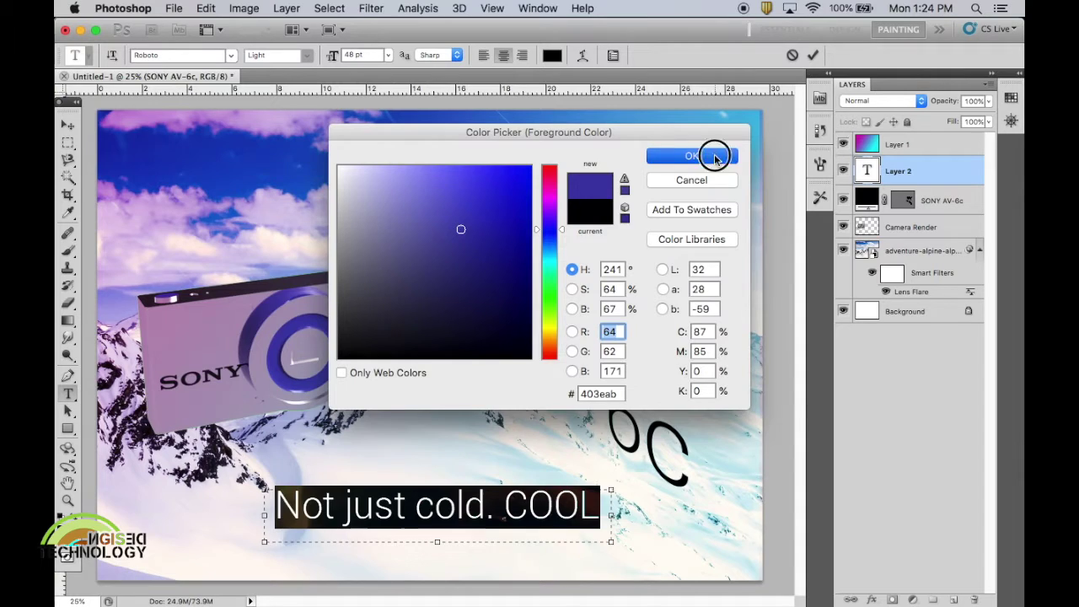
{"action": "left_click", "coordinate": [71, 126]}
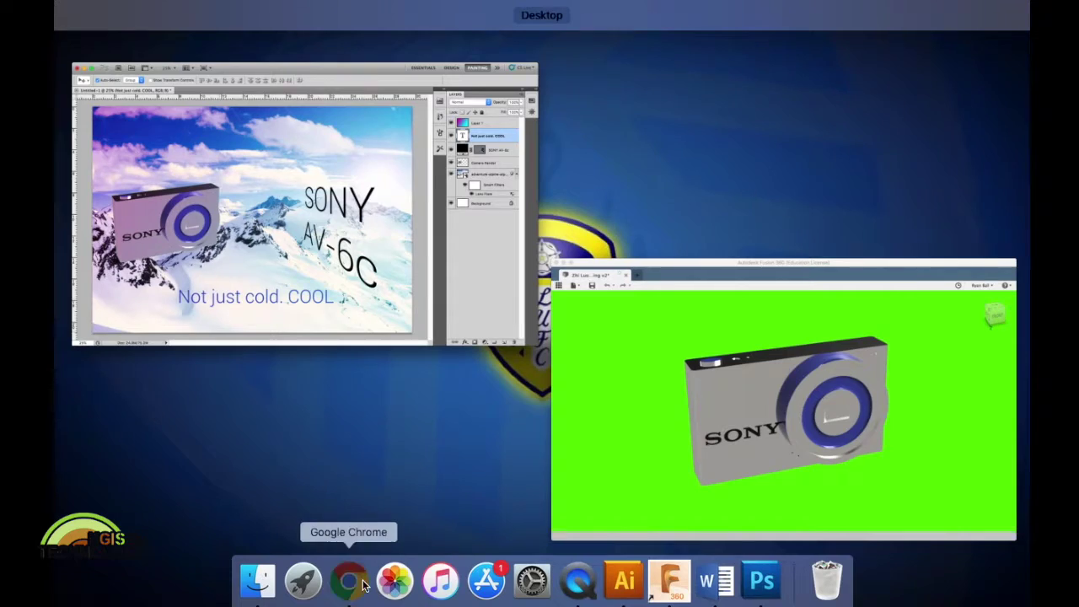
- Search Google Images in Chrome for 'sony logo'
{"action": "left_click", "coordinate": [365, 584]}
{"action": "left_click", "coordinate": [161, 237]}
{"action": "type", "text": "sony logo"}
{"action": "key", "text": "Return"}
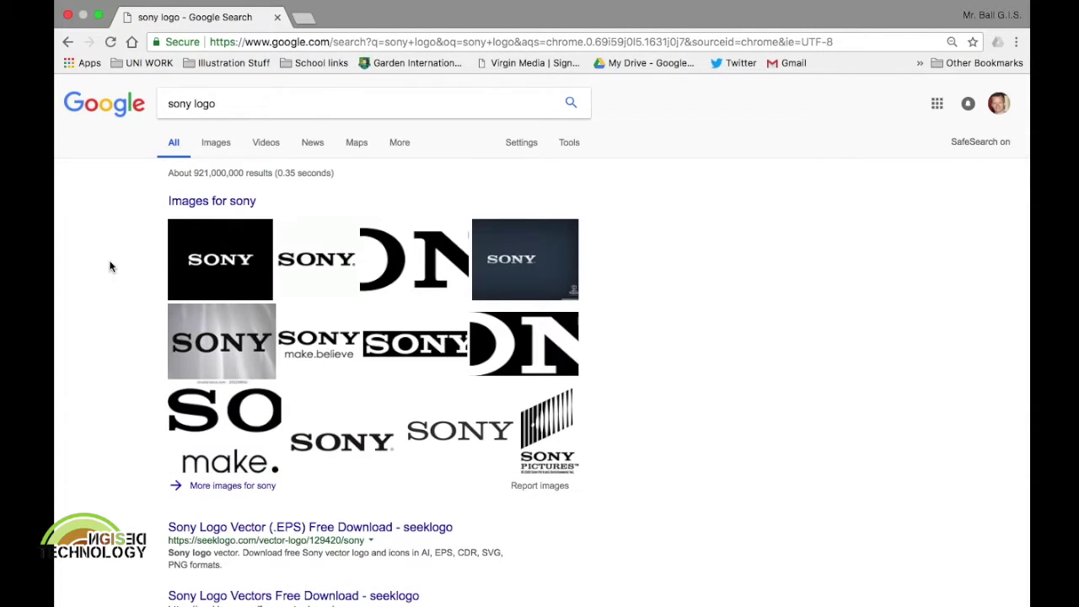
{"action": "left_click", "coordinate": [223, 145]}
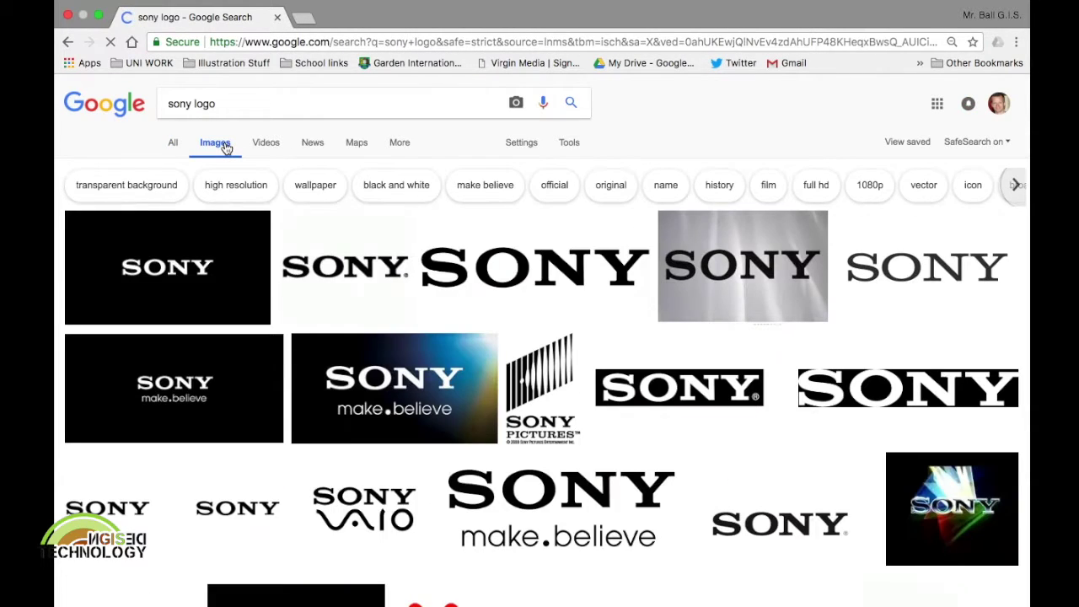
- Copy the second Sony logo into the poster, then undo the white-backed paste
{"action": "left_click", "coordinate": [344, 265]}
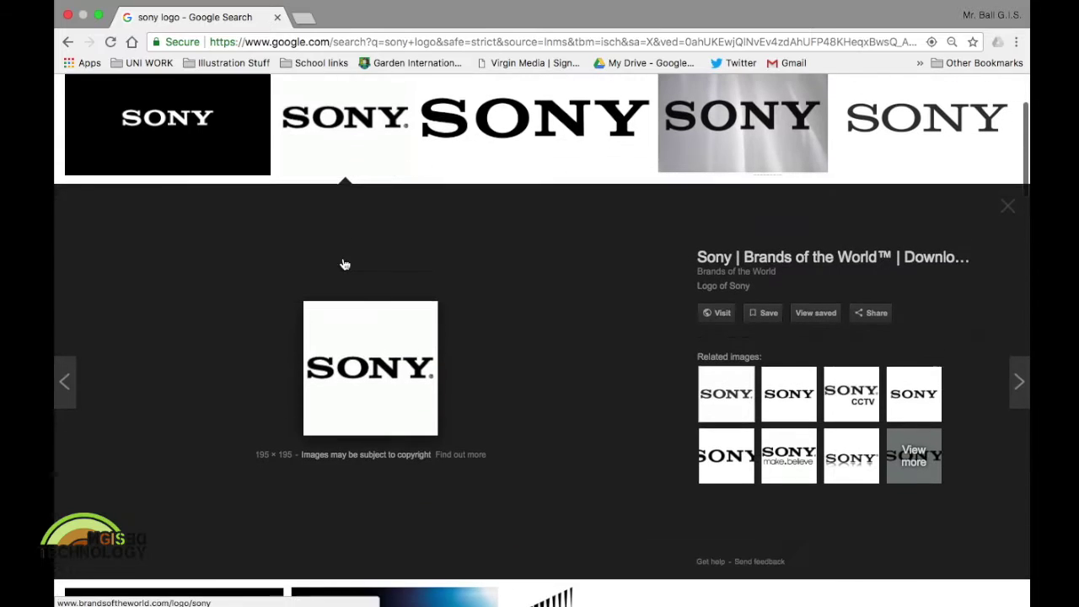
{"action": "right_click", "coordinate": [372, 358]}
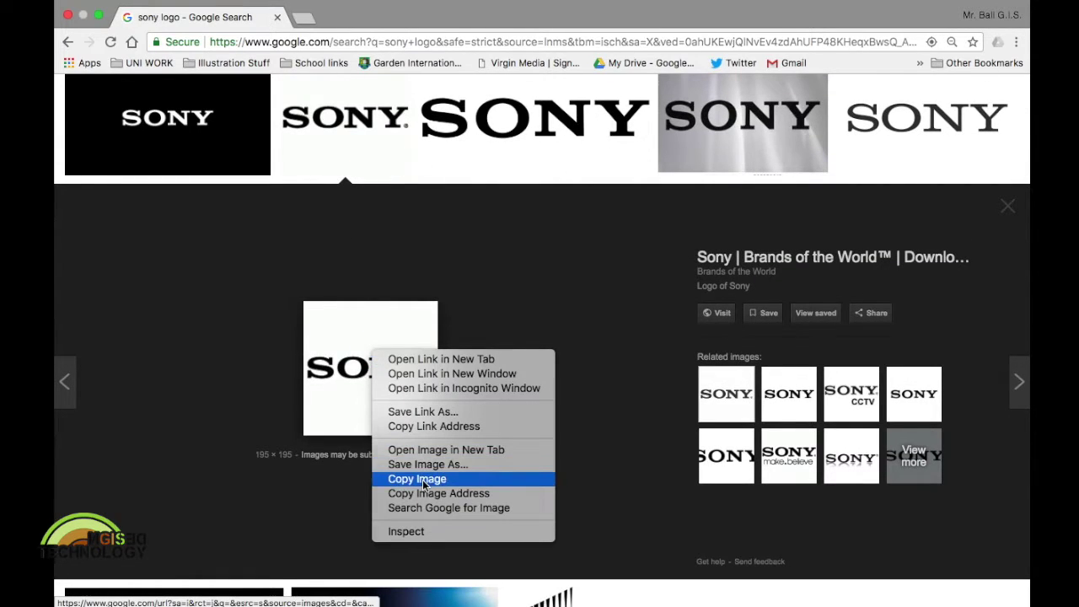
{"action": "left_click", "coordinate": [422, 480]}
{"action": "key", "text": "ctrl+Up"}
{"action": "left_click", "coordinate": [762, 581]}
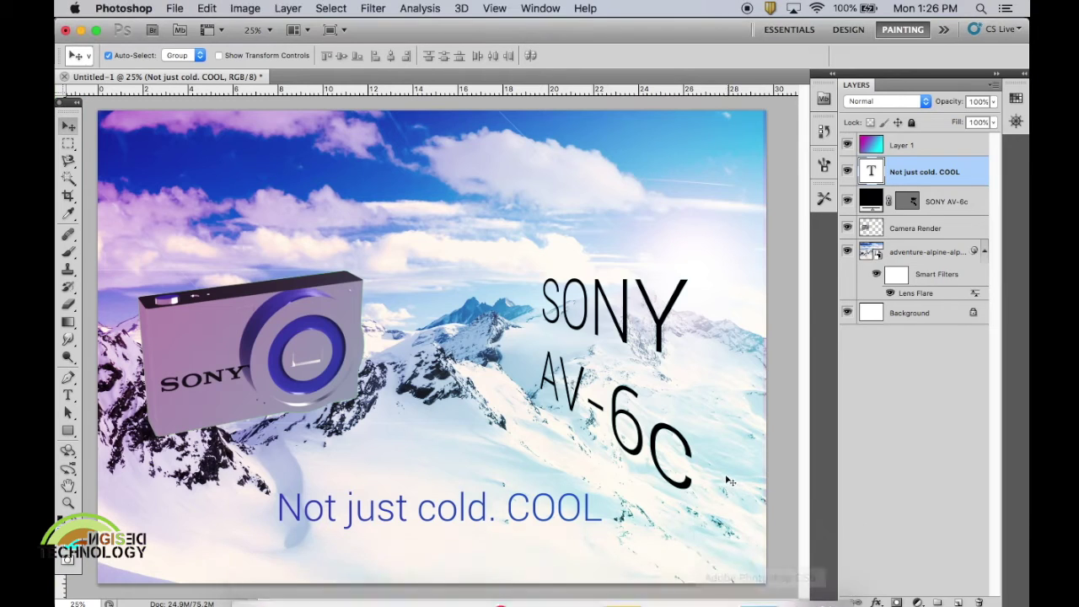
{"action": "key", "text": "ctrl+v"}
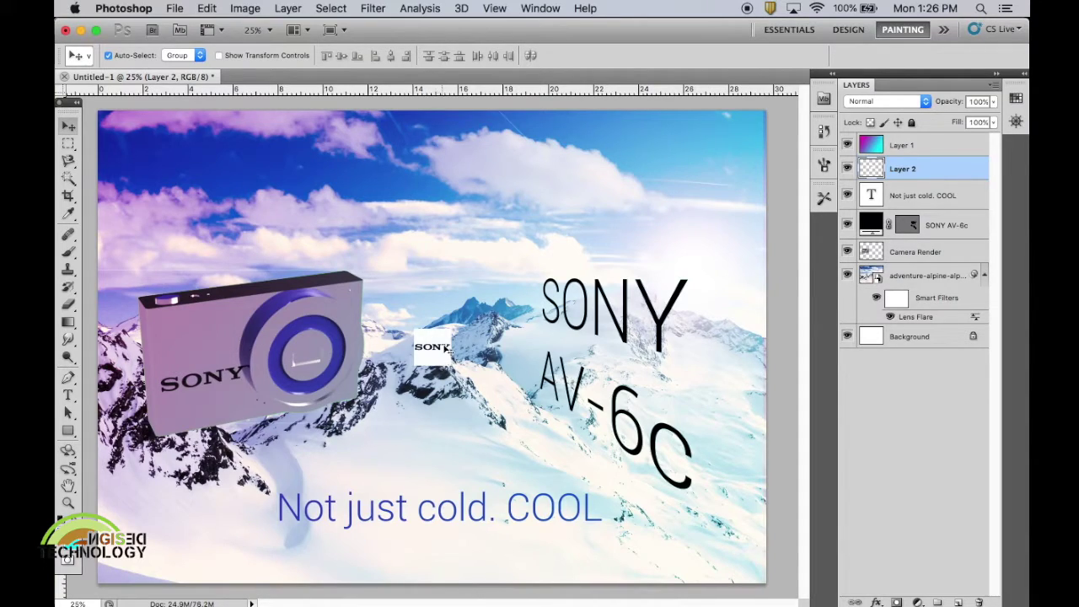
{"action": "key", "text": "ctrl+z"}
{"action": "key", "text": "ctrl+Up"}
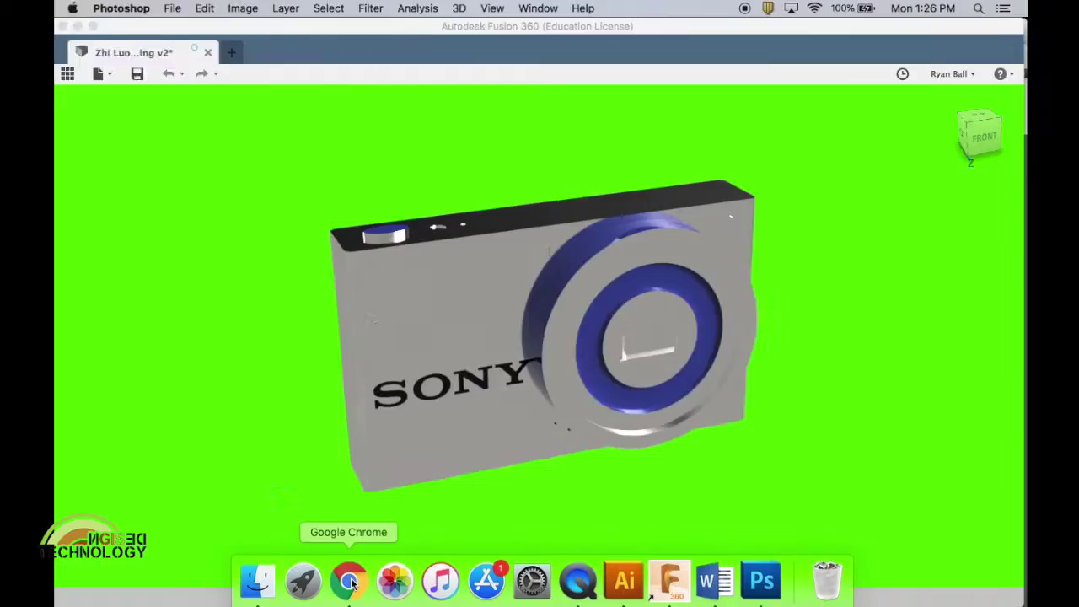
- Filter the Sony logo image results to transparent-background images
{"action": "left_click", "coordinate": [353, 582]}
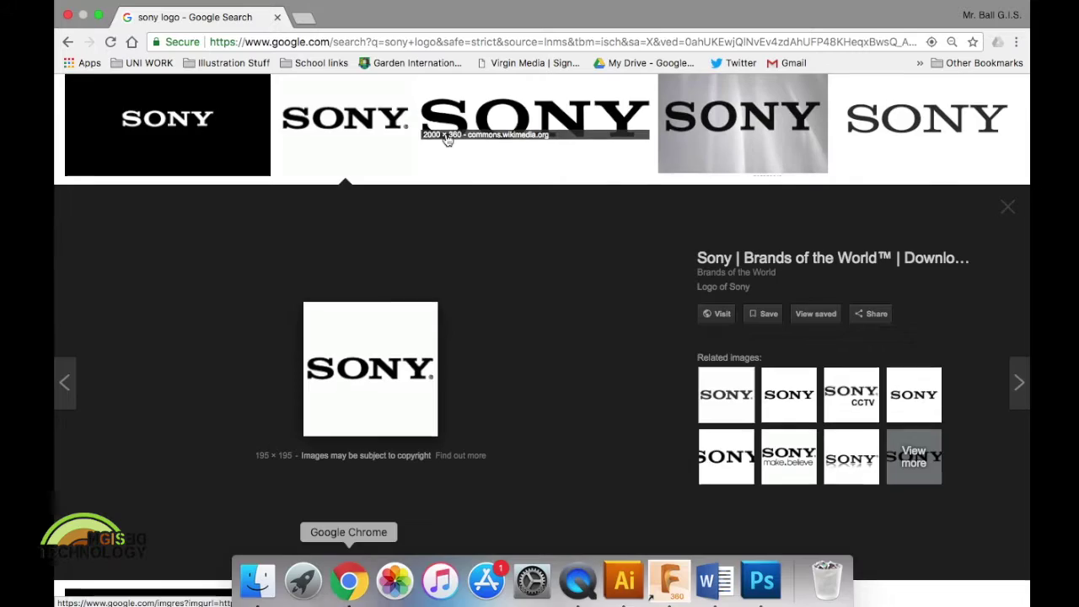
{"action": "scroll", "coordinate": [506, 139], "scroll_direction": "up", "scroll_amount": 3}
{"action": "left_click", "coordinate": [580, 149]}
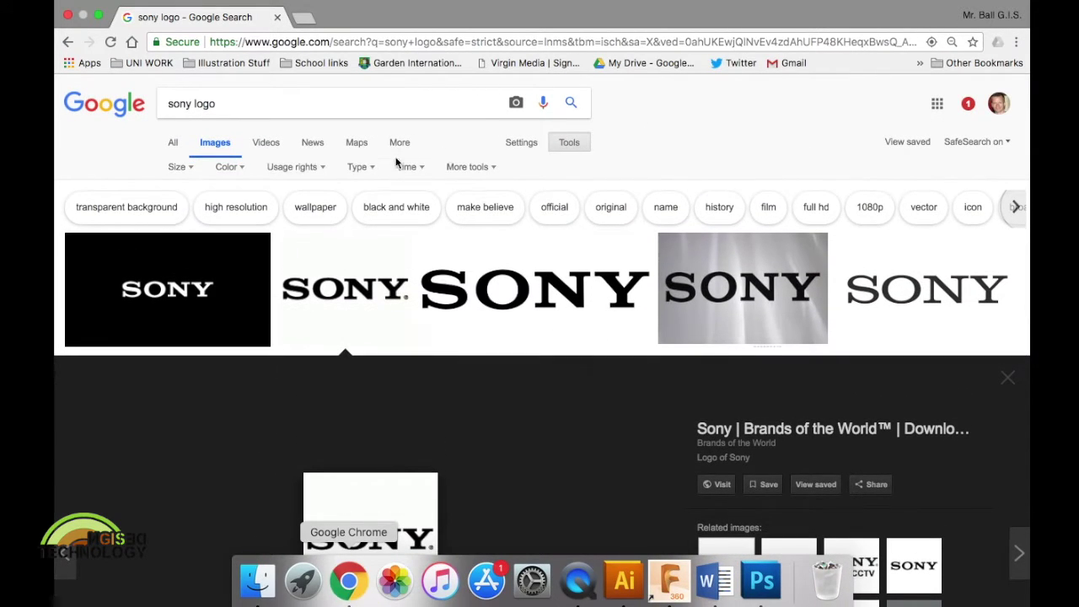
{"action": "left_click", "coordinate": [228, 167]}
{"action": "left_click", "coordinate": [239, 245]}
- Save the first transparent Sony logo to Downloads as Sony.png and return to Photoshop
{"action": "left_click", "coordinate": [239, 278]}
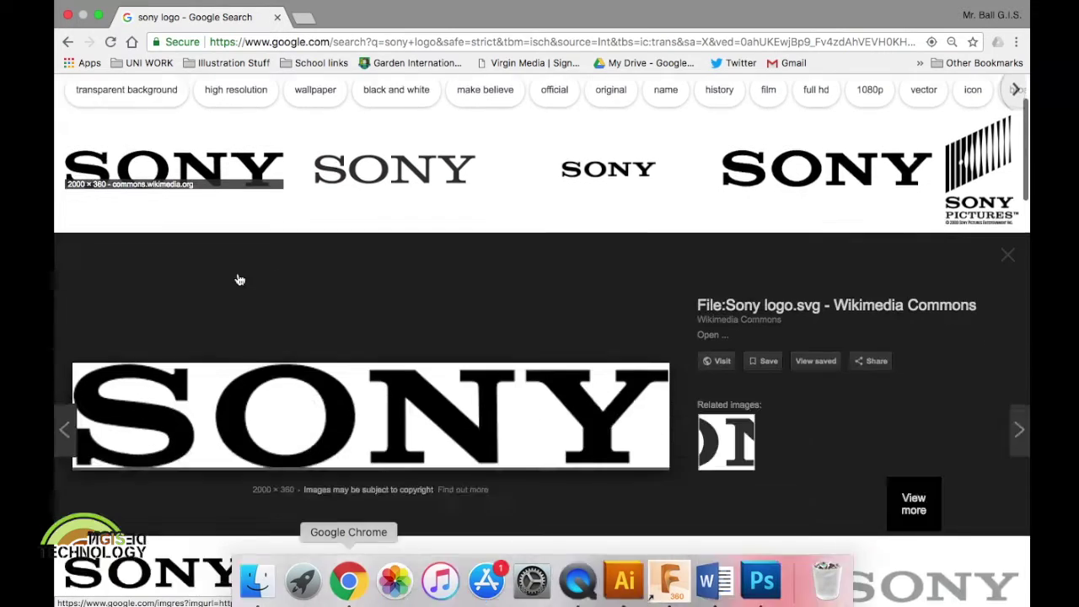
{"action": "right_click", "coordinate": [376, 364]}
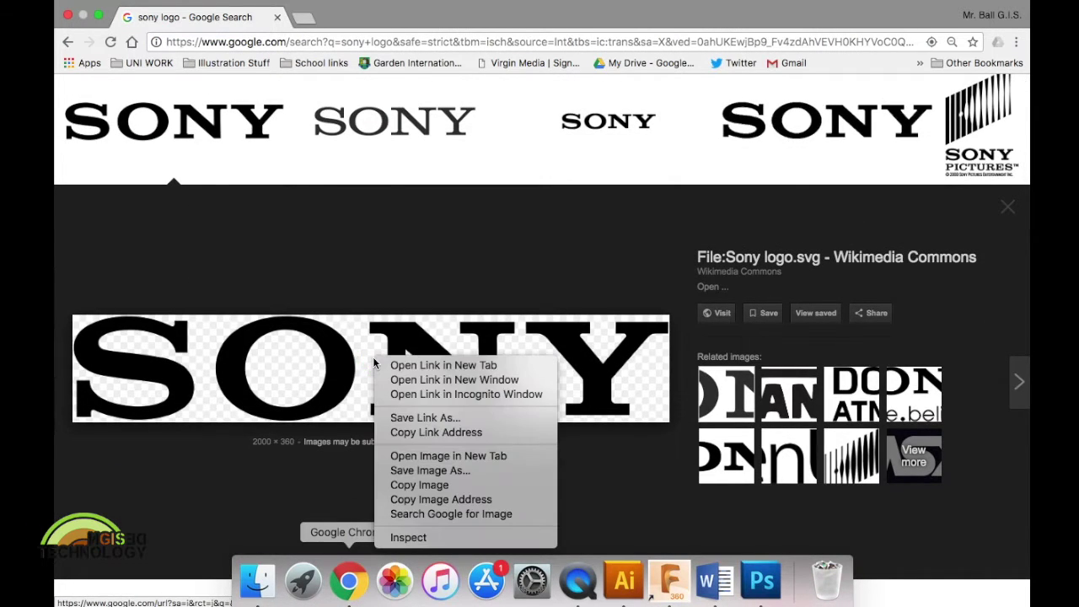
{"action": "left_click", "coordinate": [462, 472]}
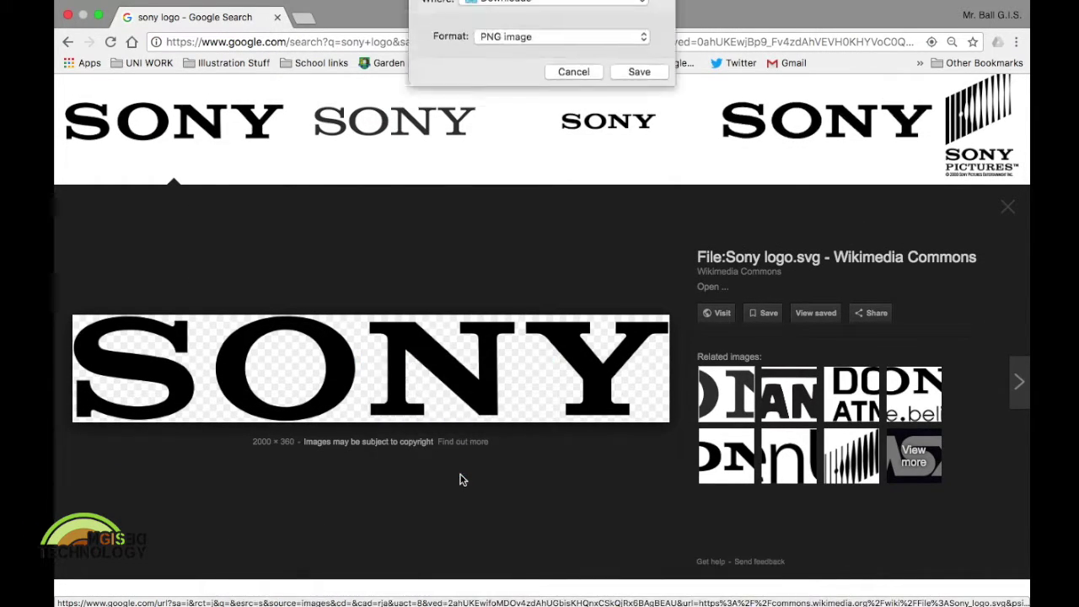
{"action": "type", "text": "Sony.png"}
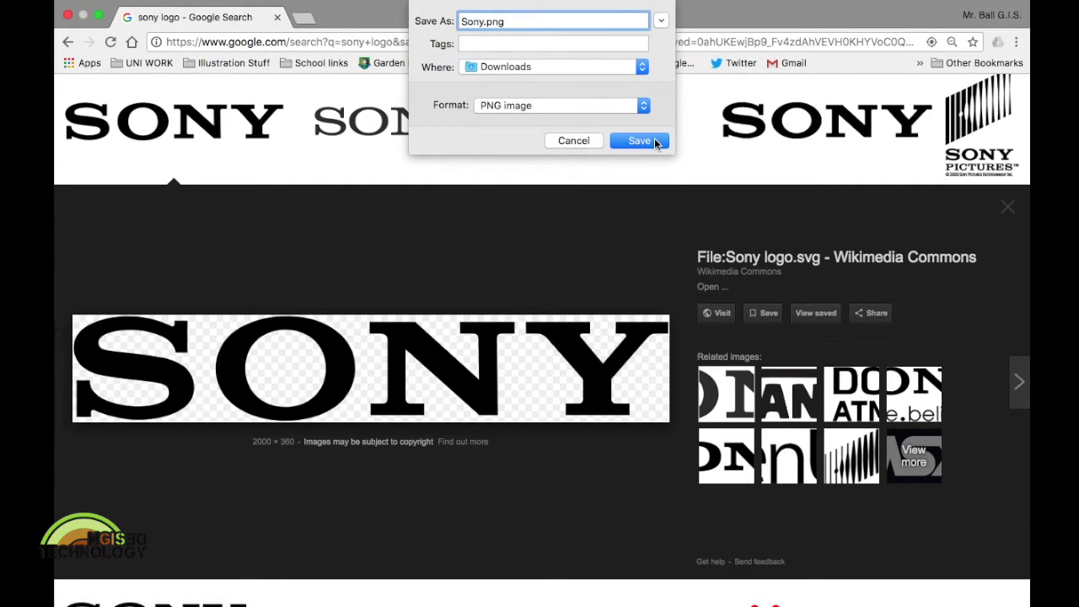
{"action": "left_click", "coordinate": [656, 142]}
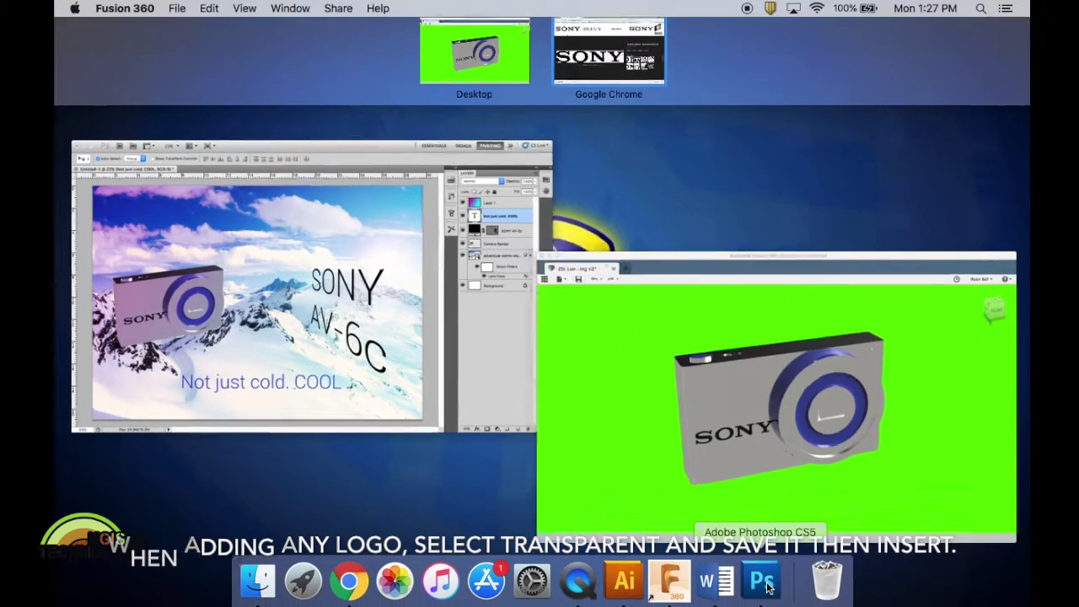
{"action": "left_click", "coordinate": [769, 587]}
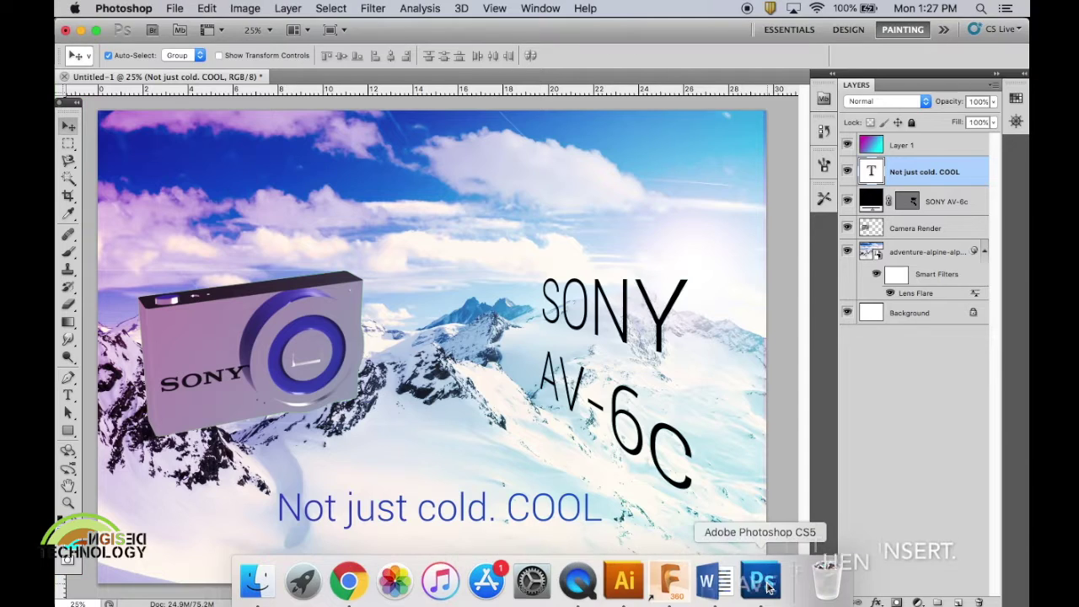
- Place Sony.png into the poster, shrunk into the top-right corner, and commit it
{"action": "left_click", "coordinate": [181, 8]}
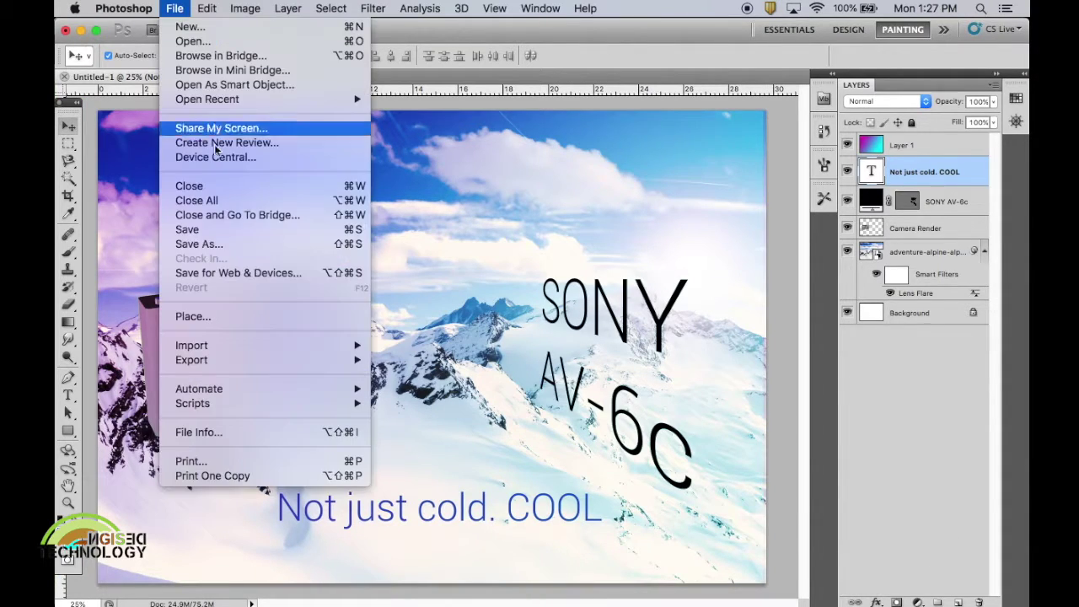
{"action": "left_click", "coordinate": [215, 316]}
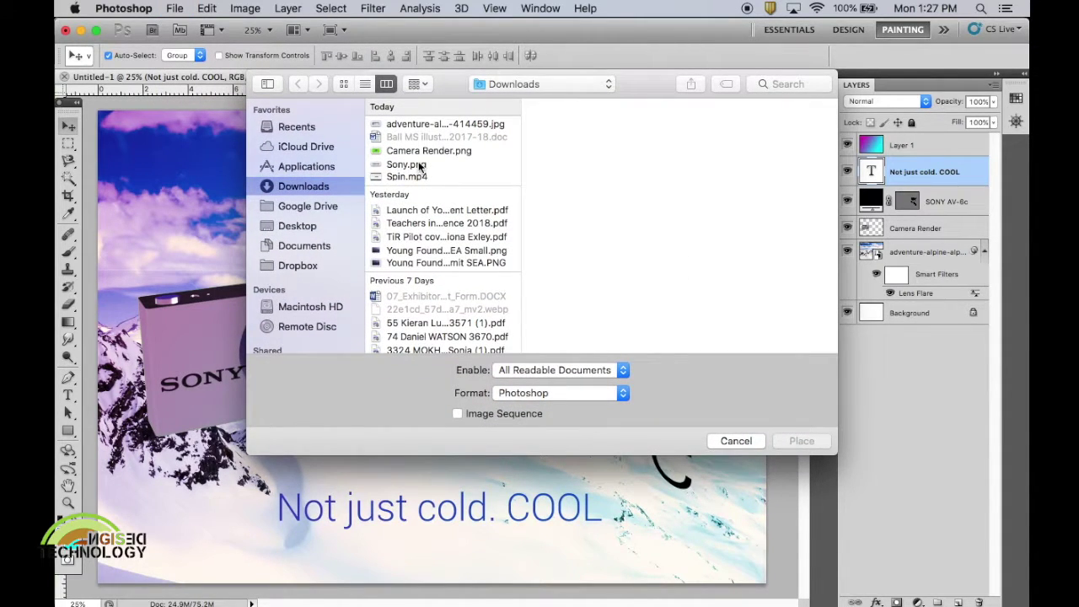
{"action": "left_click", "coordinate": [420, 166]}
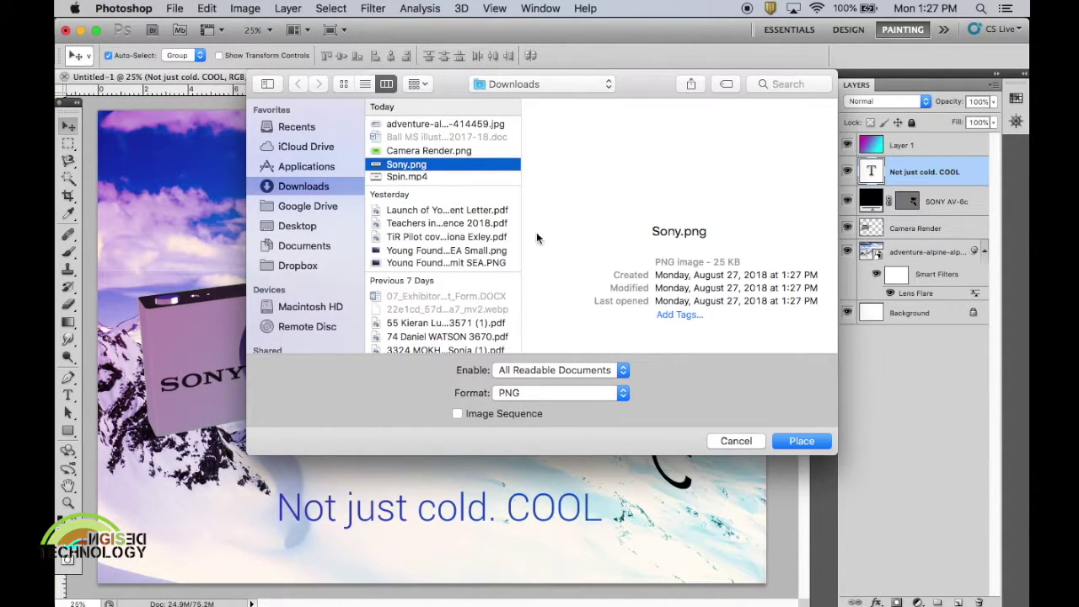
{"action": "left_click", "coordinate": [802, 441]}
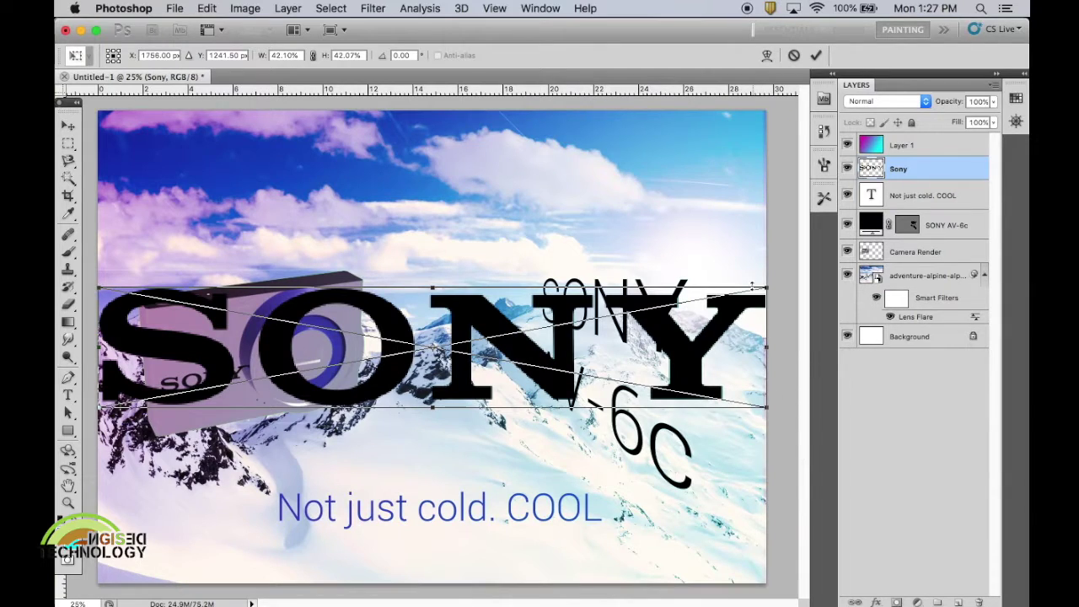
{"action": "mouse_move", "coordinate": [765, 288]}
{"action": "left_mouse_down"}
{"action": "mouse_move", "coordinate": [232, 412]}
{"action": "mouse_move", "coordinate": [181, 408]}
{"action": "mouse_move", "coordinate": [713, 133]}
{"action": "left_mouse_up"}
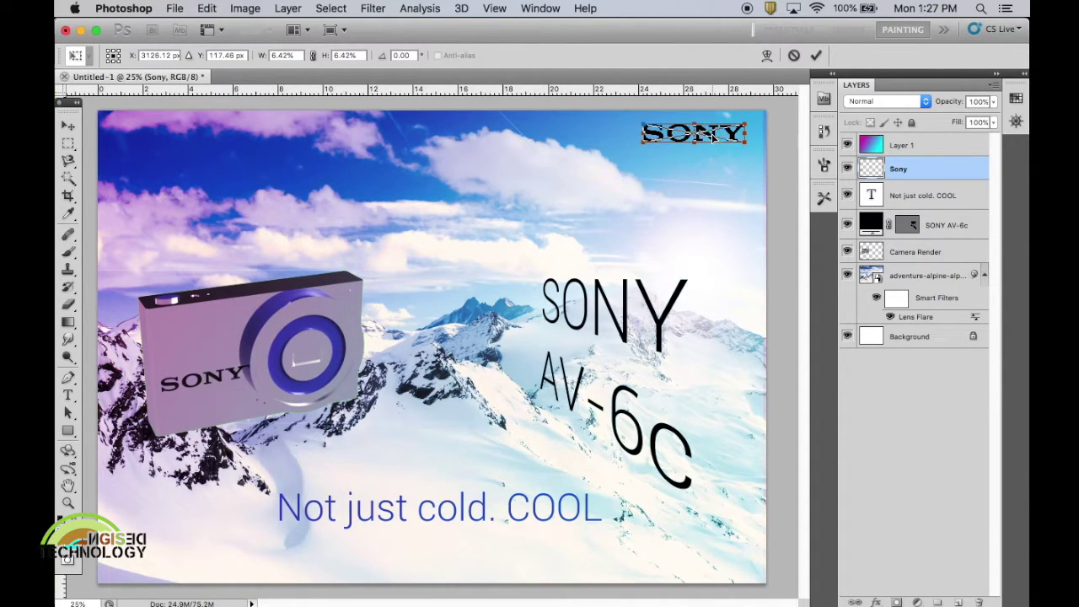
{"action": "key", "text": "Return"}
- Deselect all layers and begin saving the finished poster from the File menu
{"action": "left_click", "coordinate": [750, 253]}
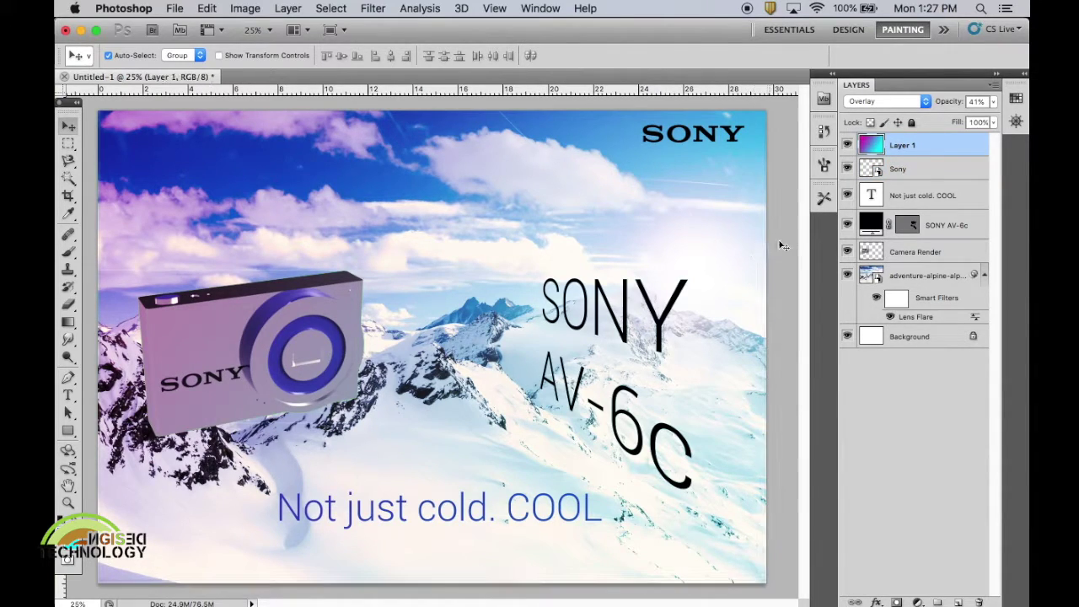
{"action": "left_click", "coordinate": [783, 245]}
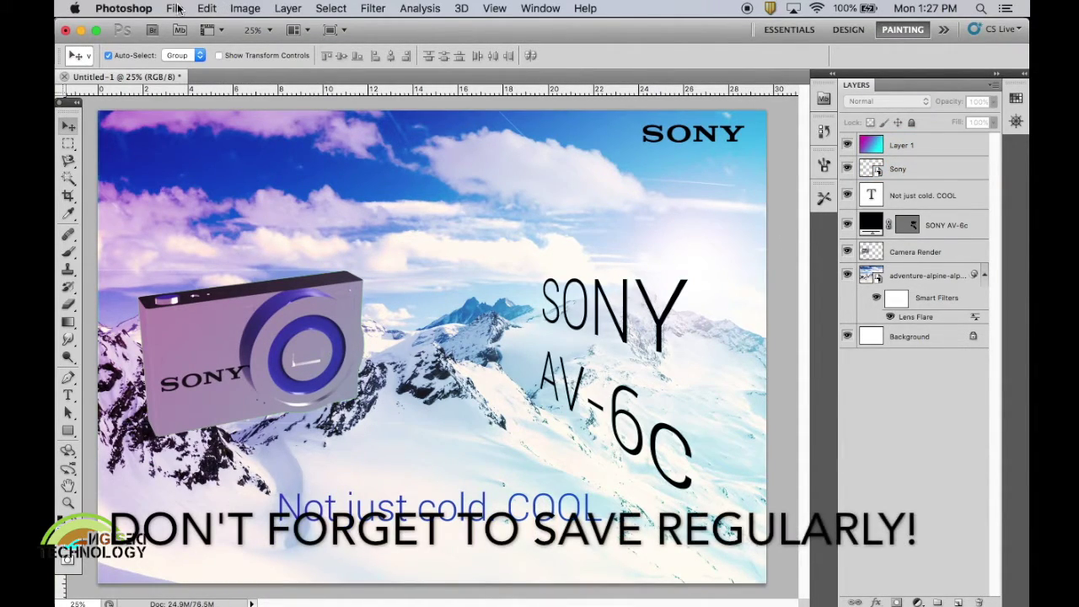
{"action": "left_click", "coordinate": [175, 8]}
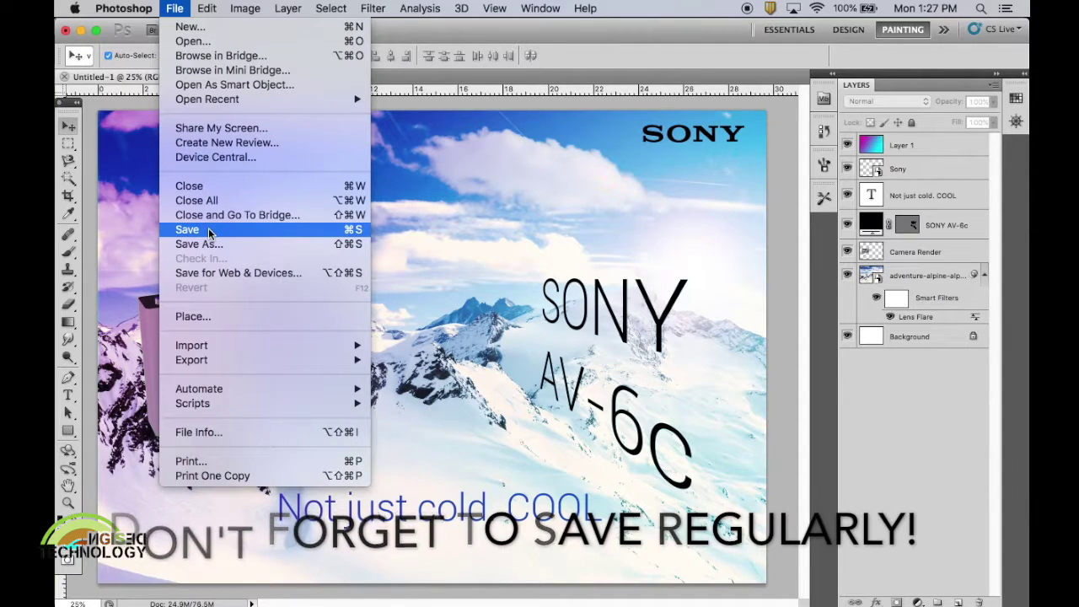